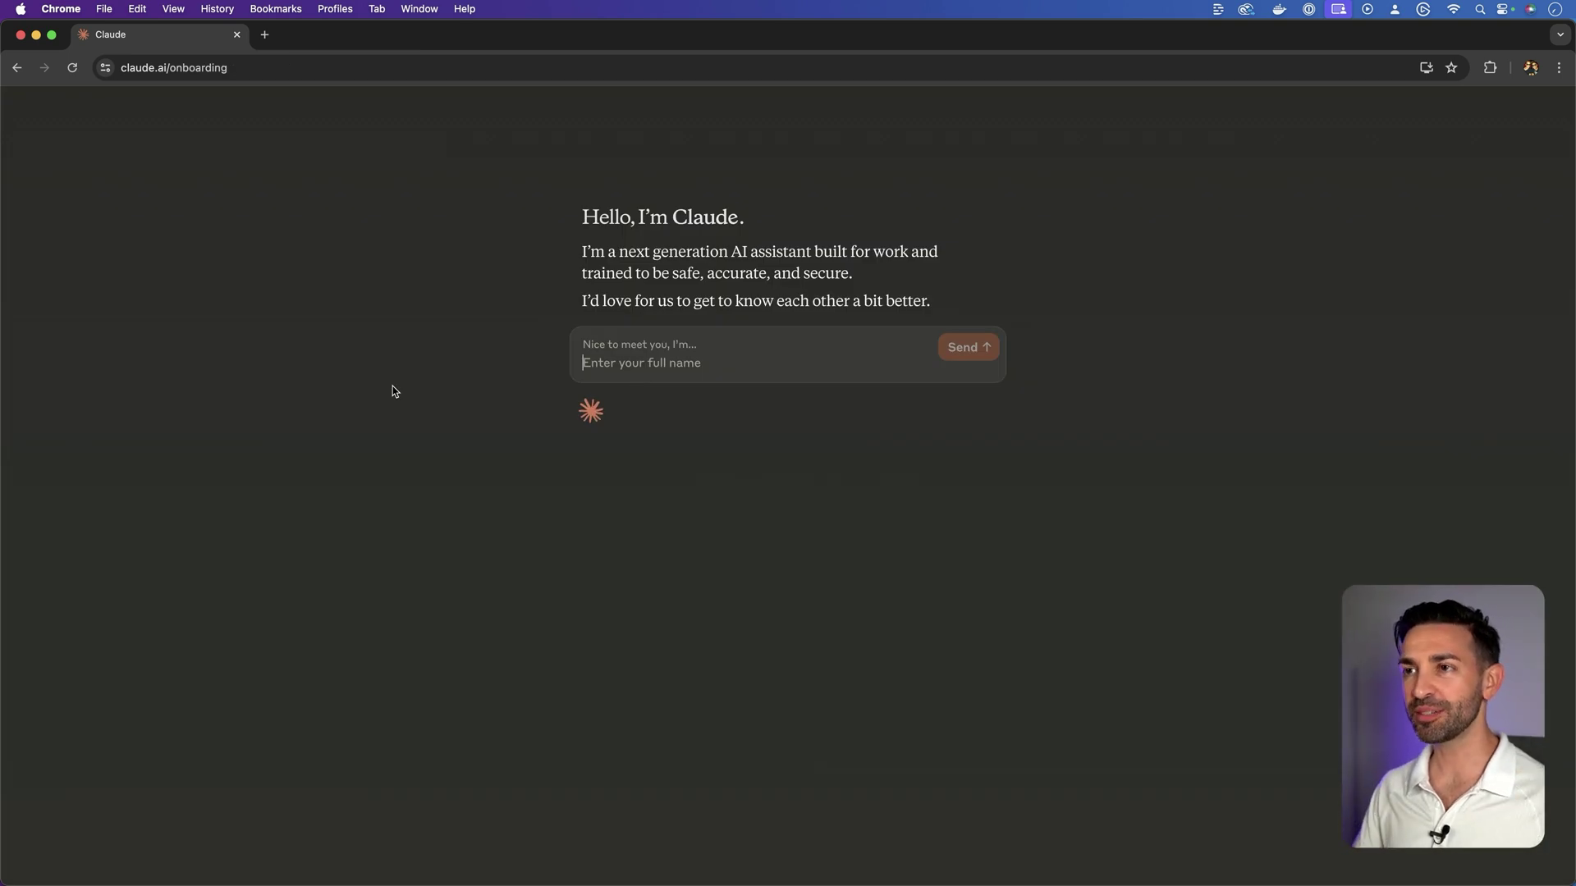
Enlarge the page, submit your full name, acknowledge the usage policy and begin chatting
key("super+equal")
key("super+equal")
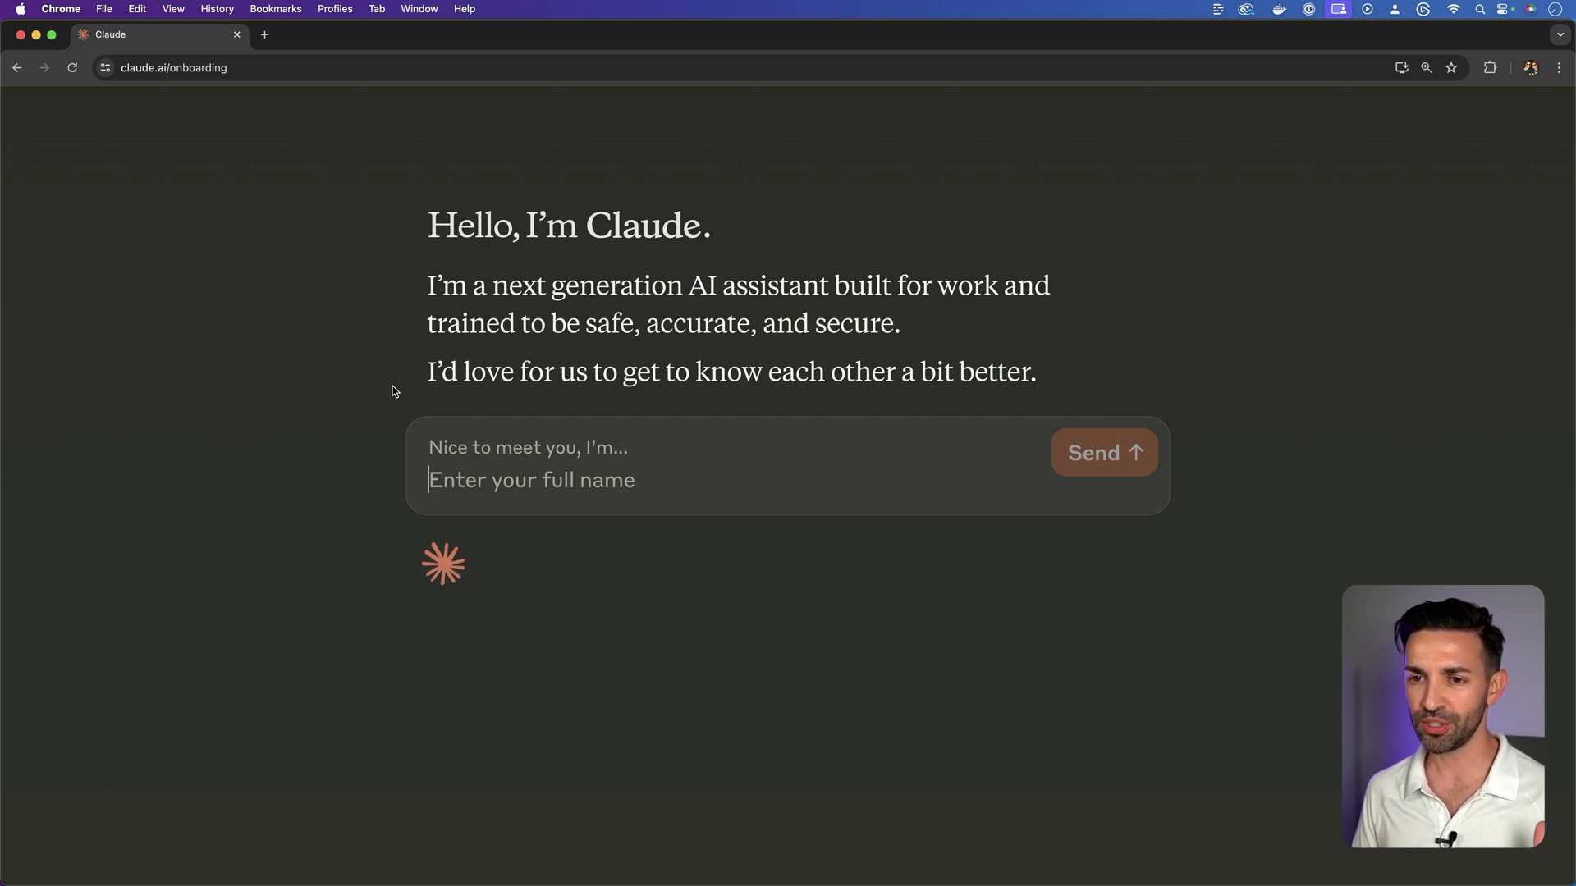
type("Kevin Wade")
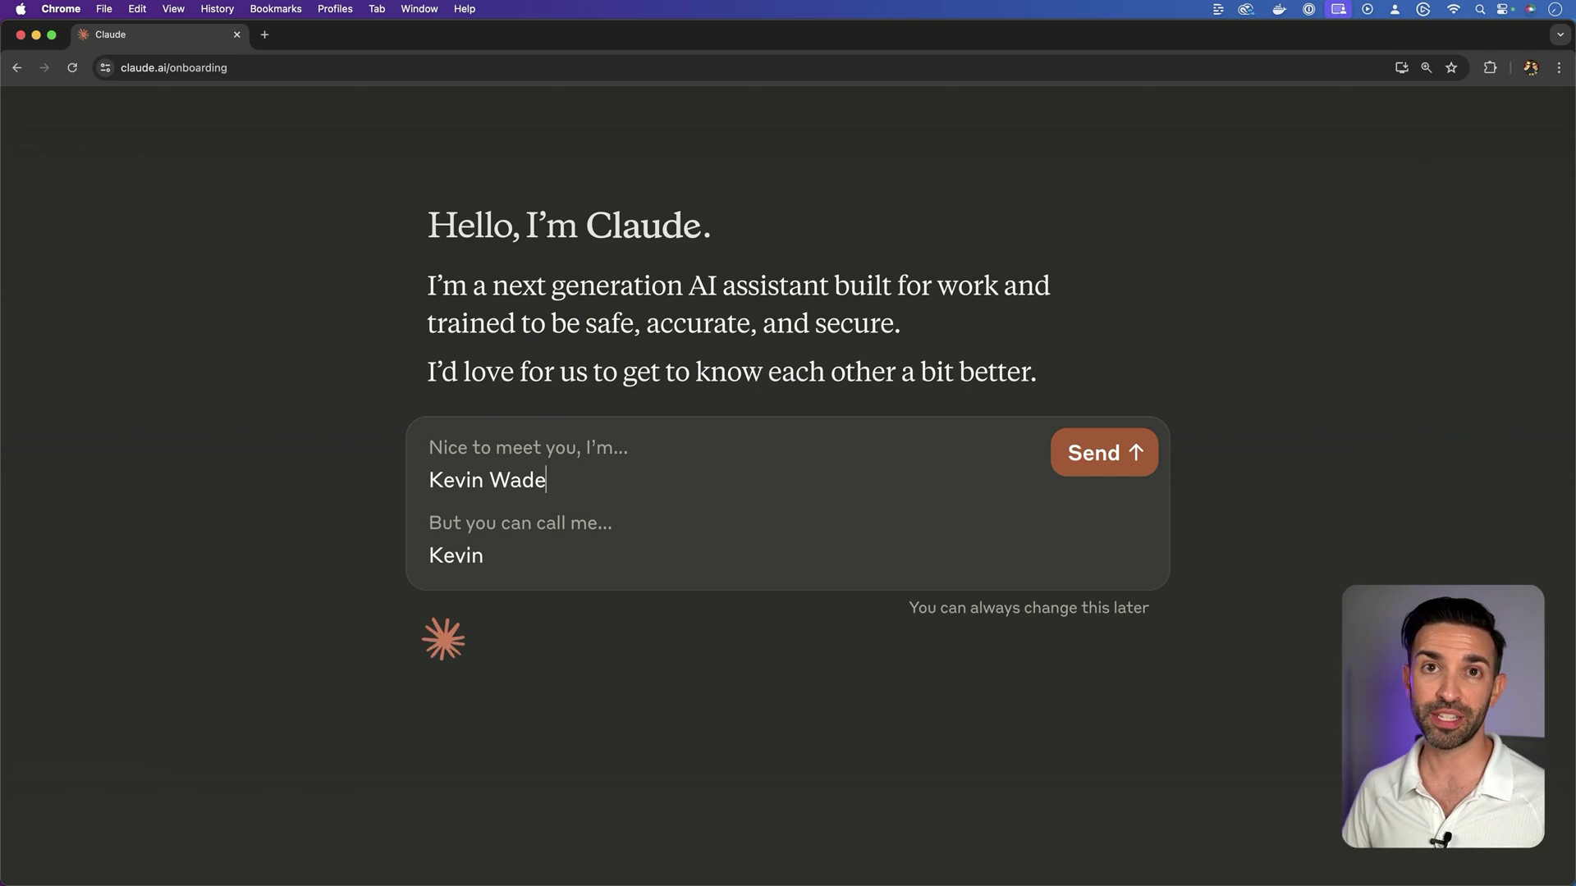
left_click(1096, 439)
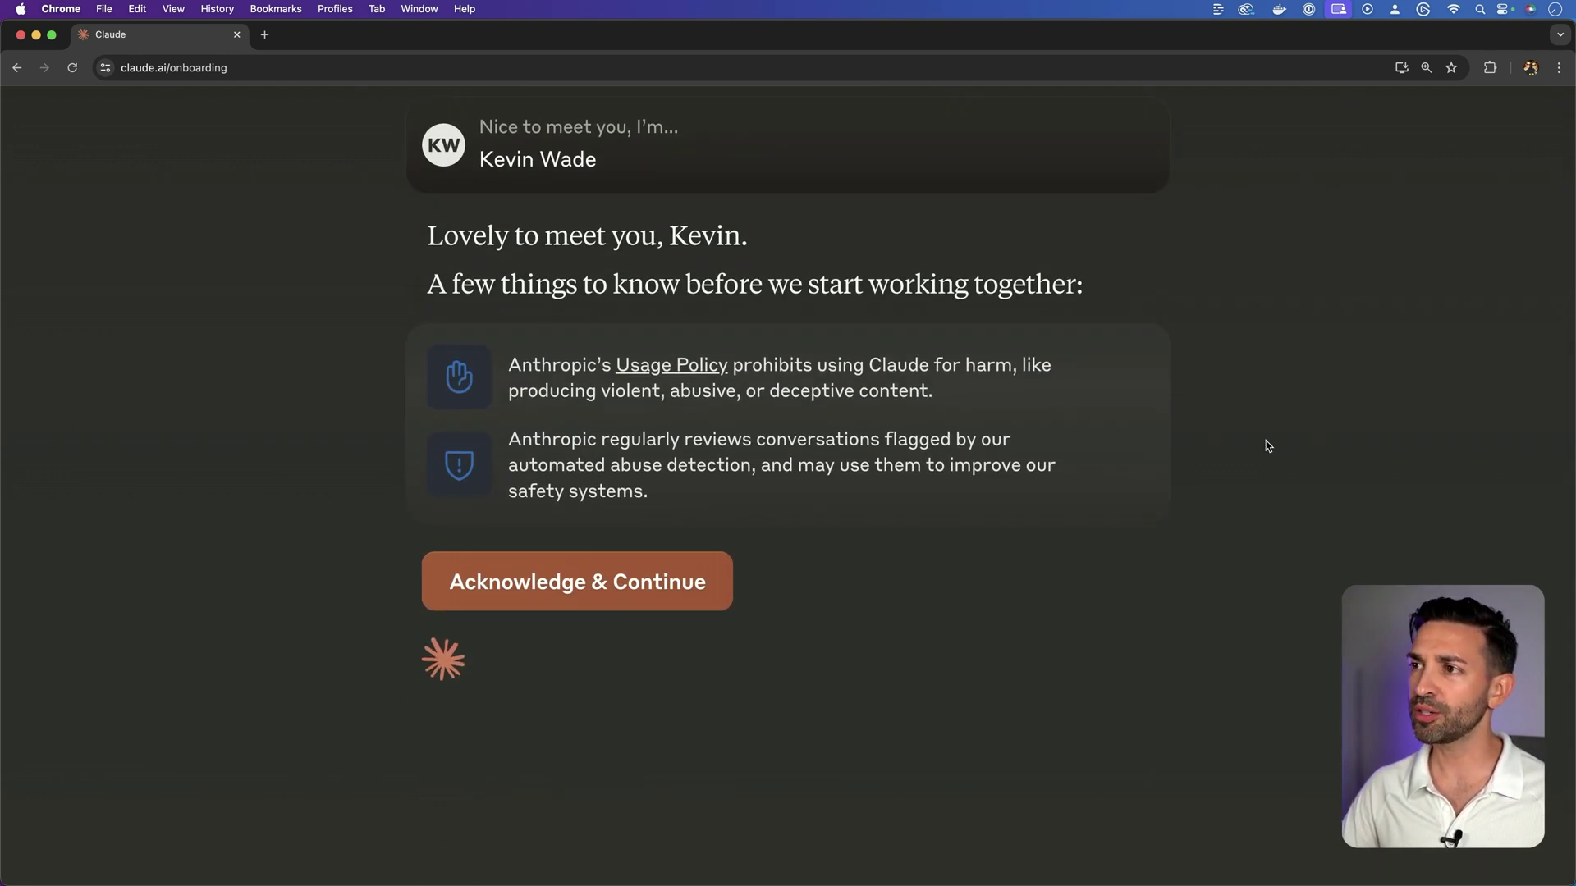
key("Return")
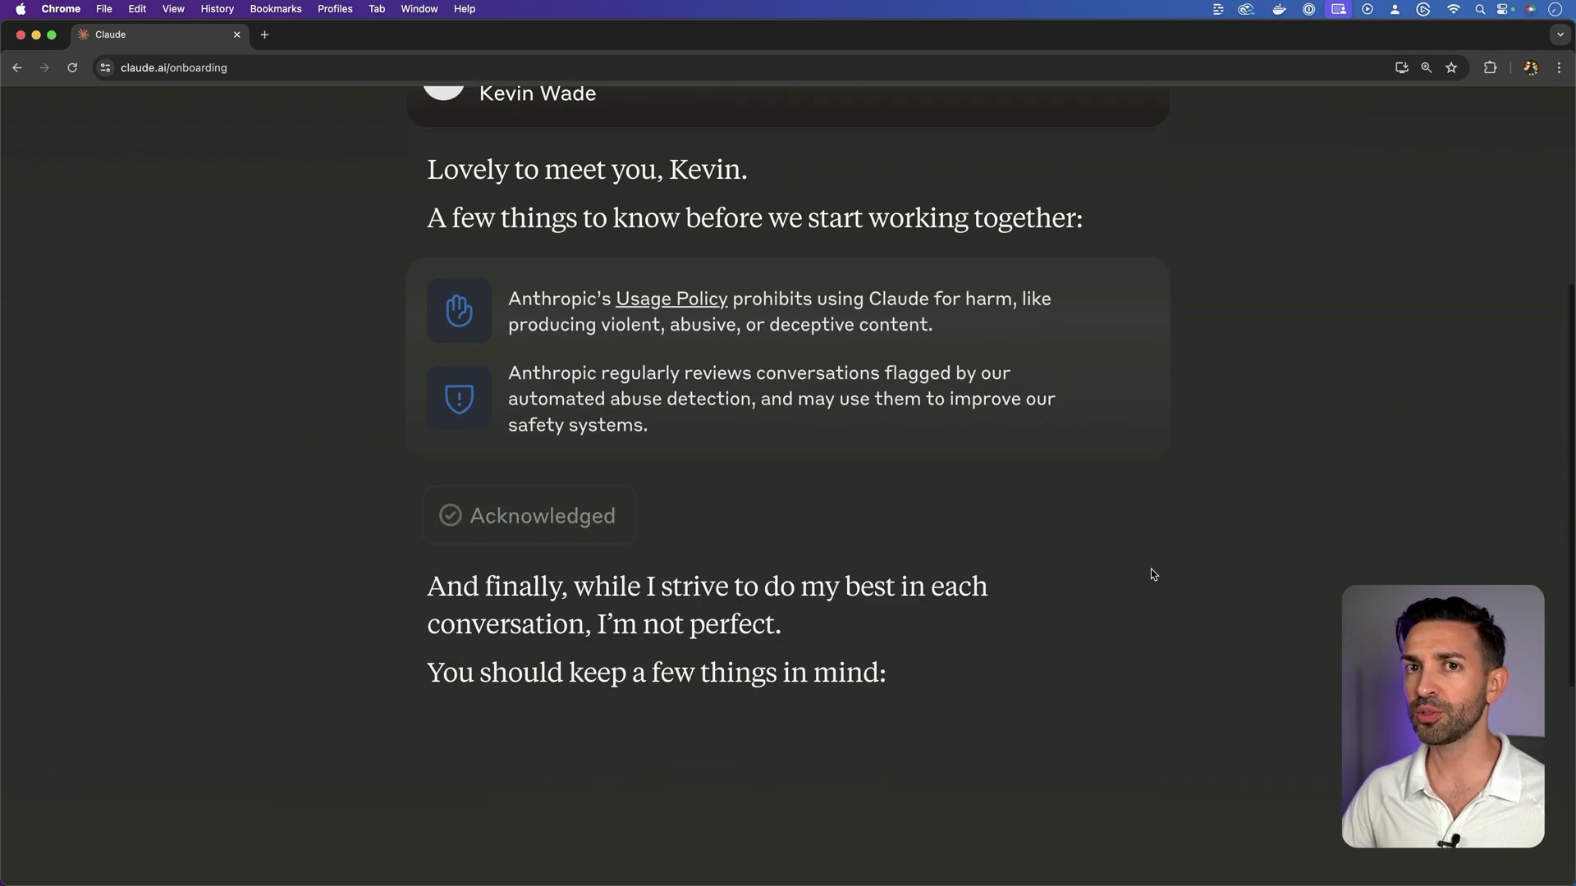
key("Return")
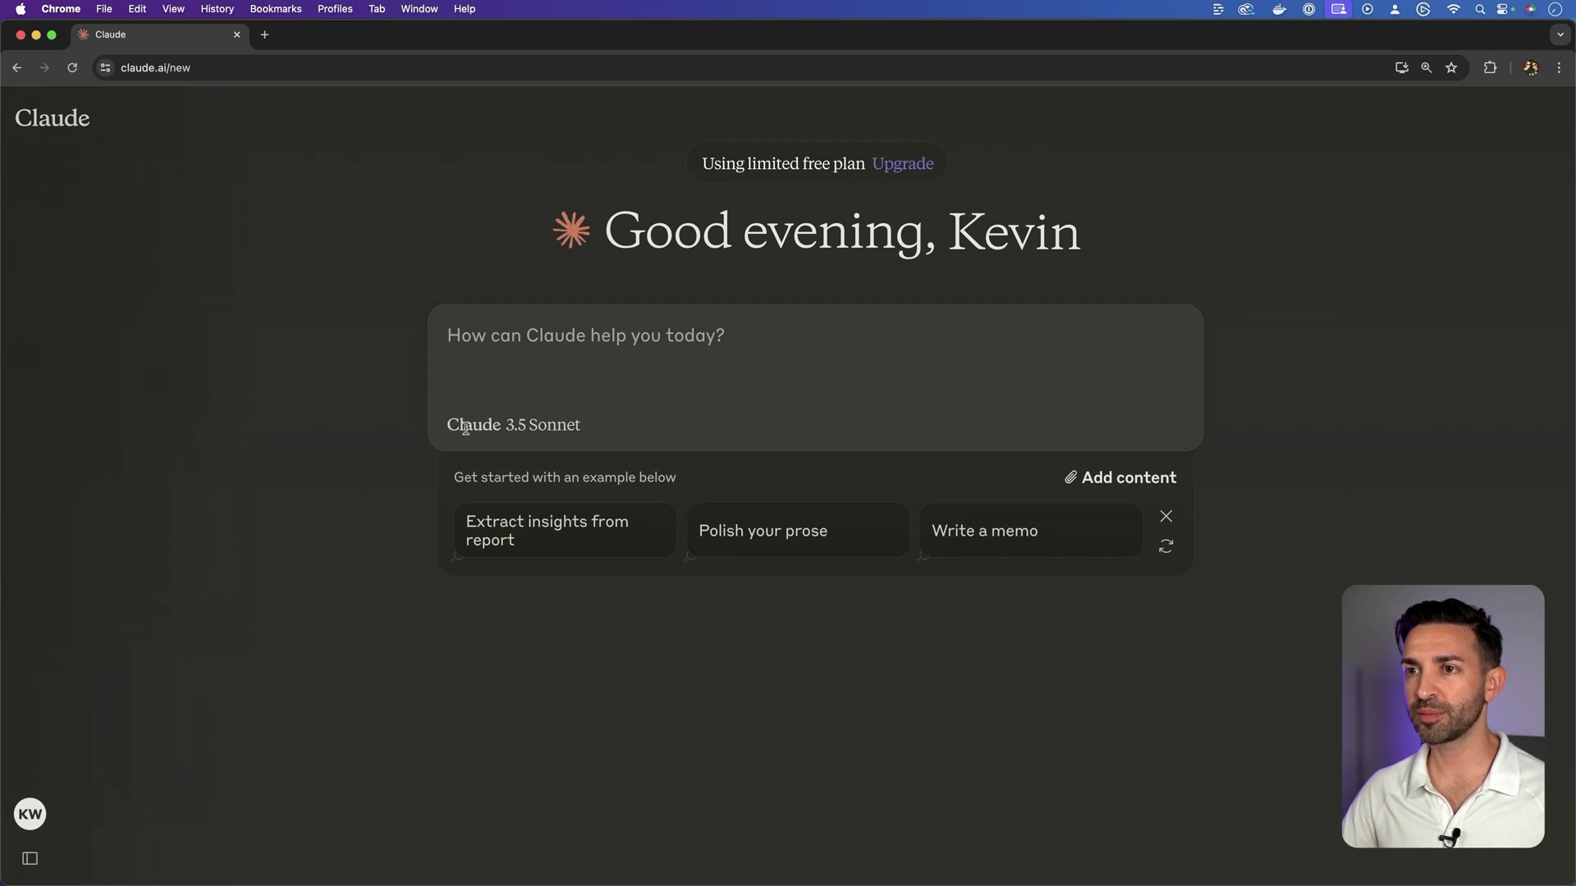
Paste the Baton Slack integration prompt and highlight its Slack mention and Commands section
left_click_drag(502, 427, 562, 427)
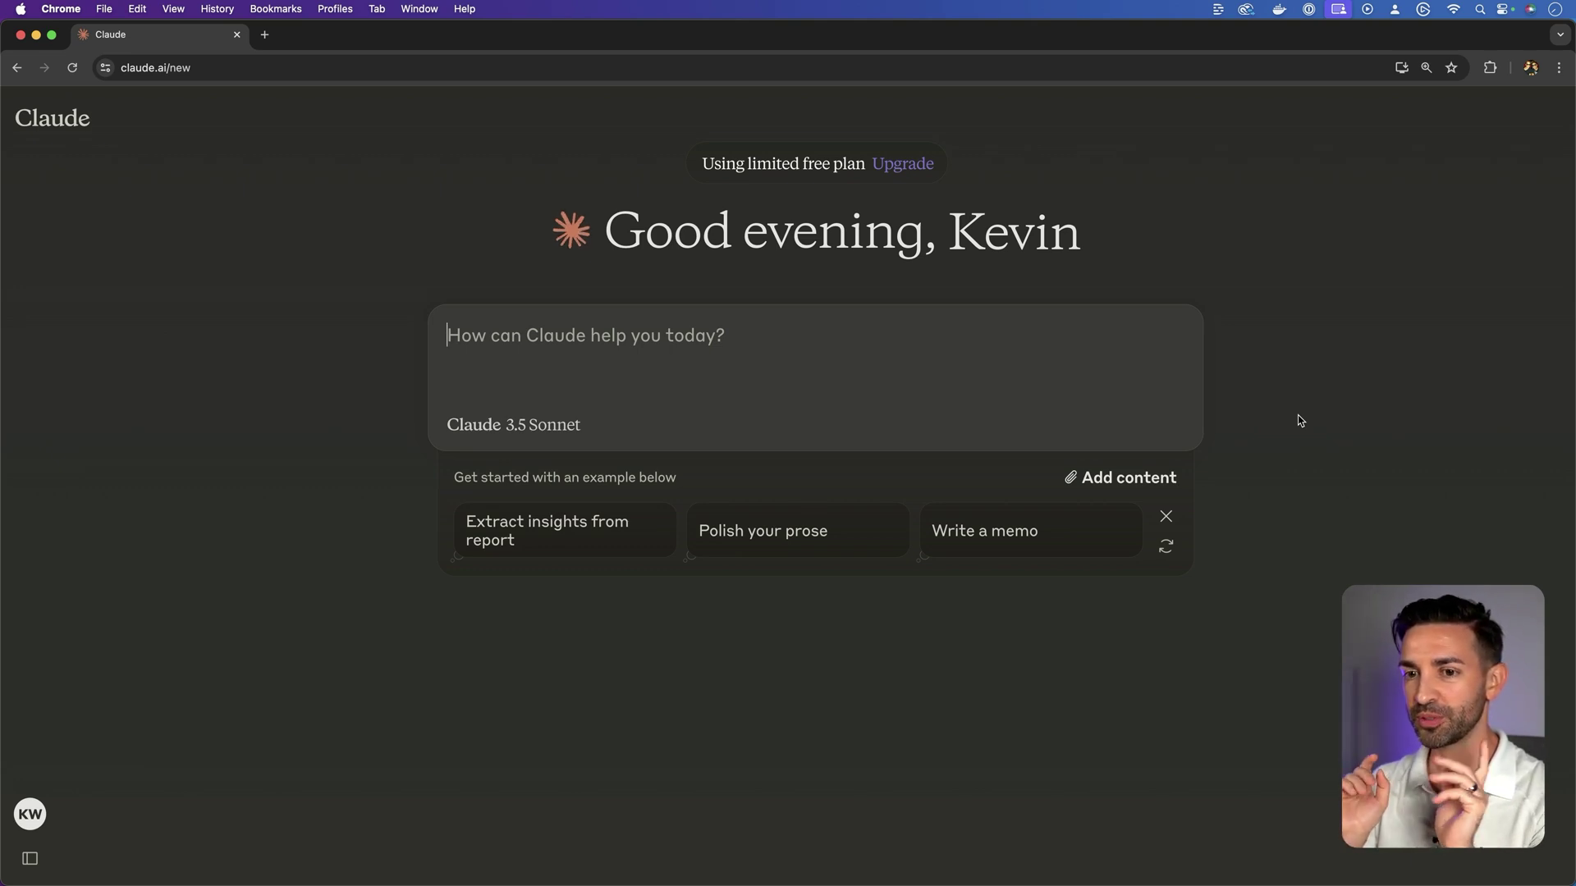
type("I'm building an issue tracker / workflow management app called Baton. I'd like to utilize Slack to send notifications to users instead of email notifications.  Commands: /login to link your Slack account with Baton /logout to unlink your Slack account with Baton  Notifications: When an issue is ready for you (specifically, a workflow \"stage\" in this issue that is assigned to you is ready for work) When you've been @ mentioned in a comment When a new comment has been made on an issue you're subscribed to  Provide all the code I would need to build this integration. This should be written in Typescript.")
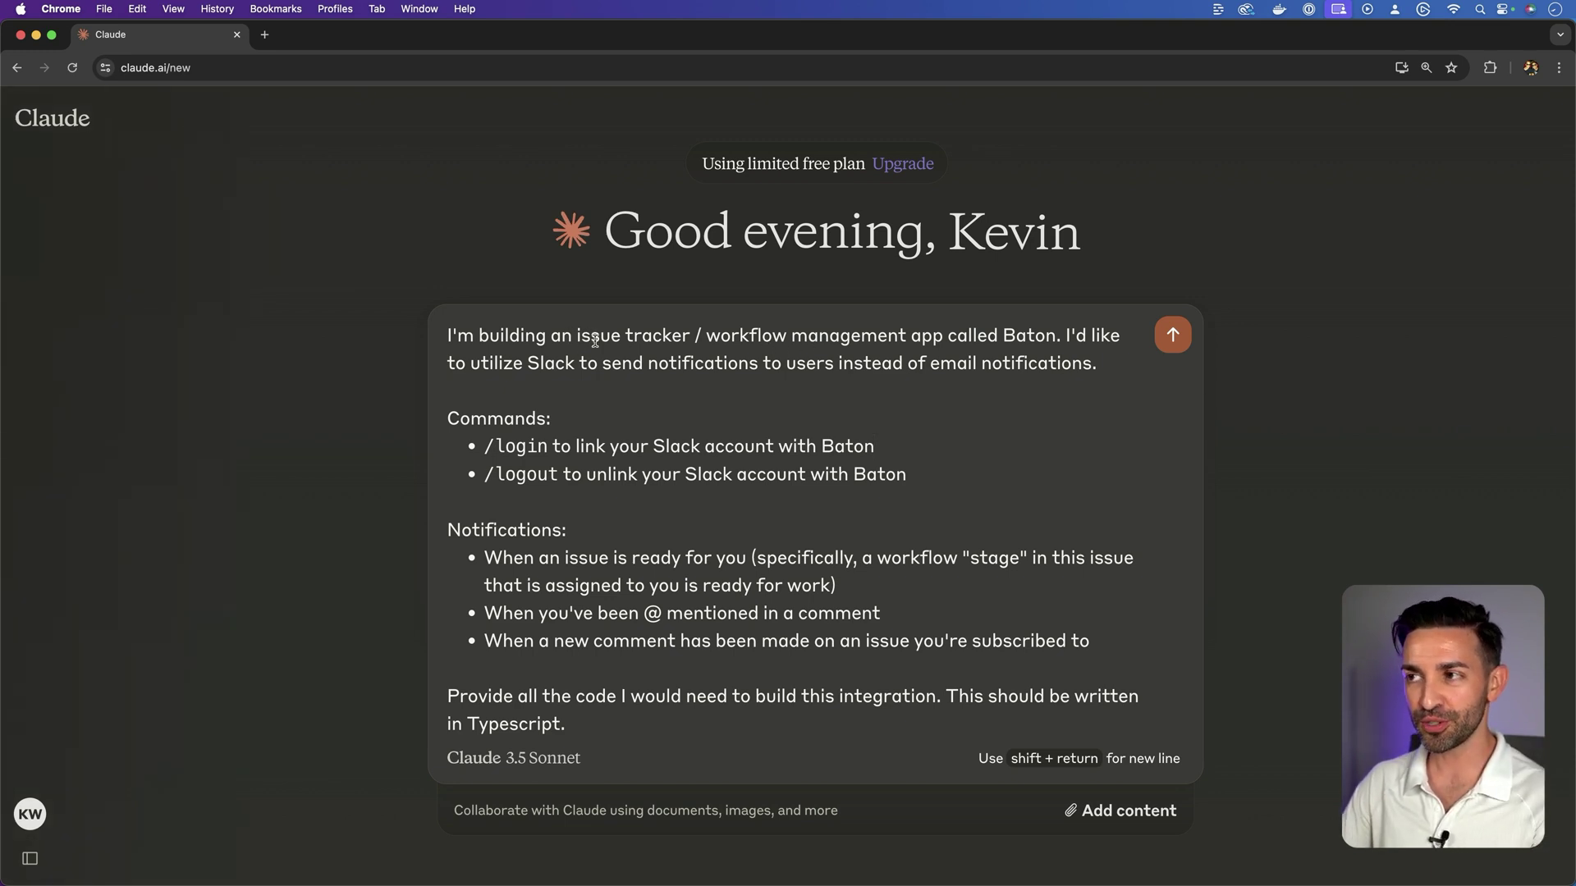
left_click_drag(524, 363, 600, 359)
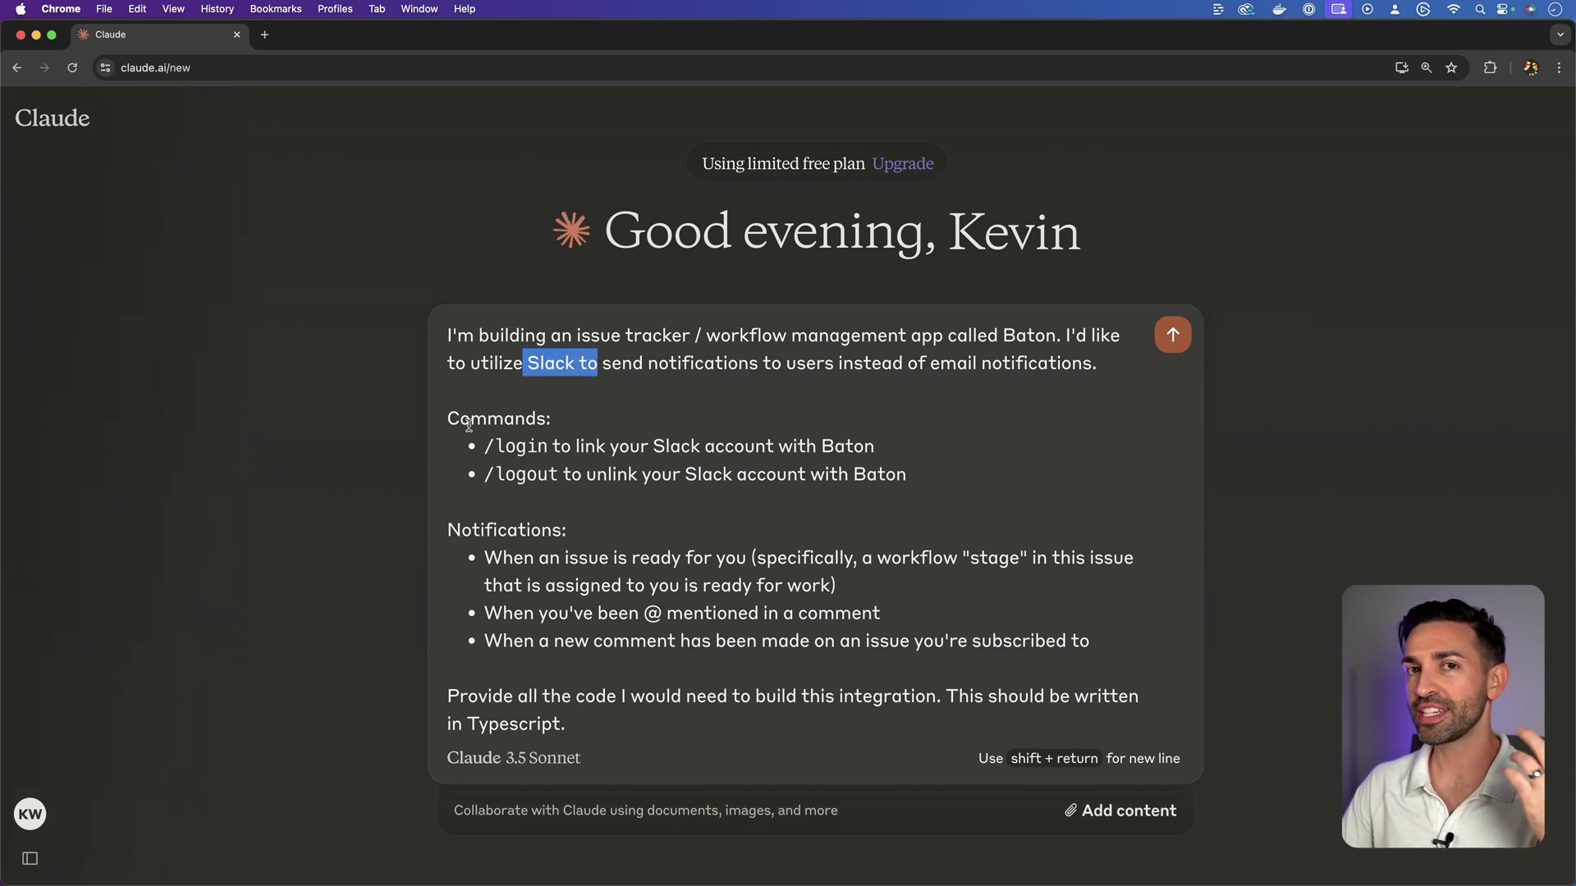
left_click_drag(482, 425, 568, 474)
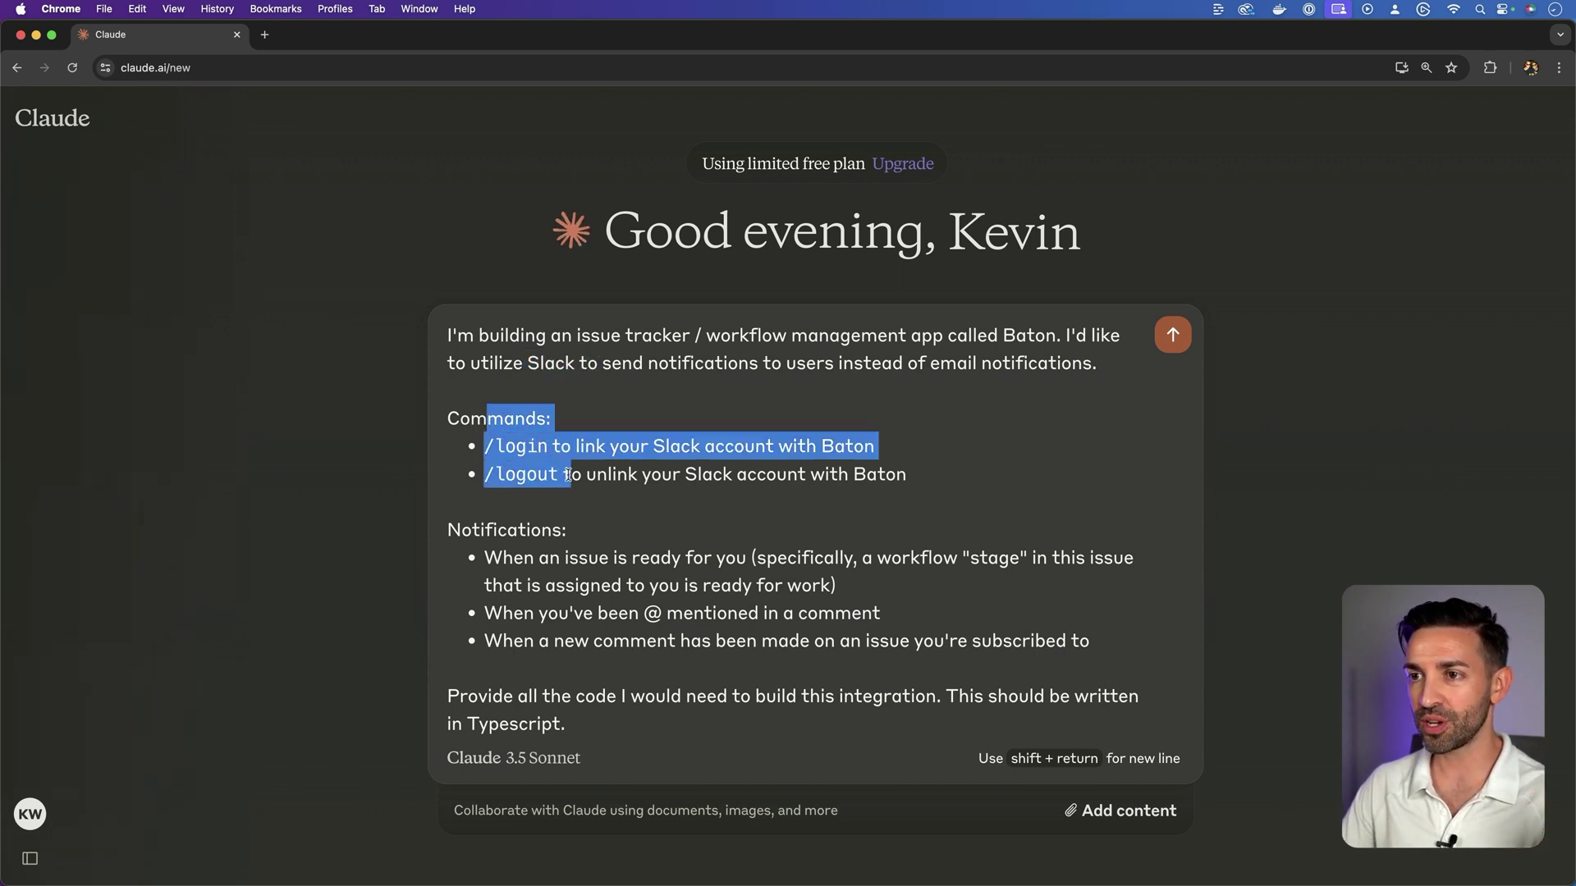
left_click(572, 474)
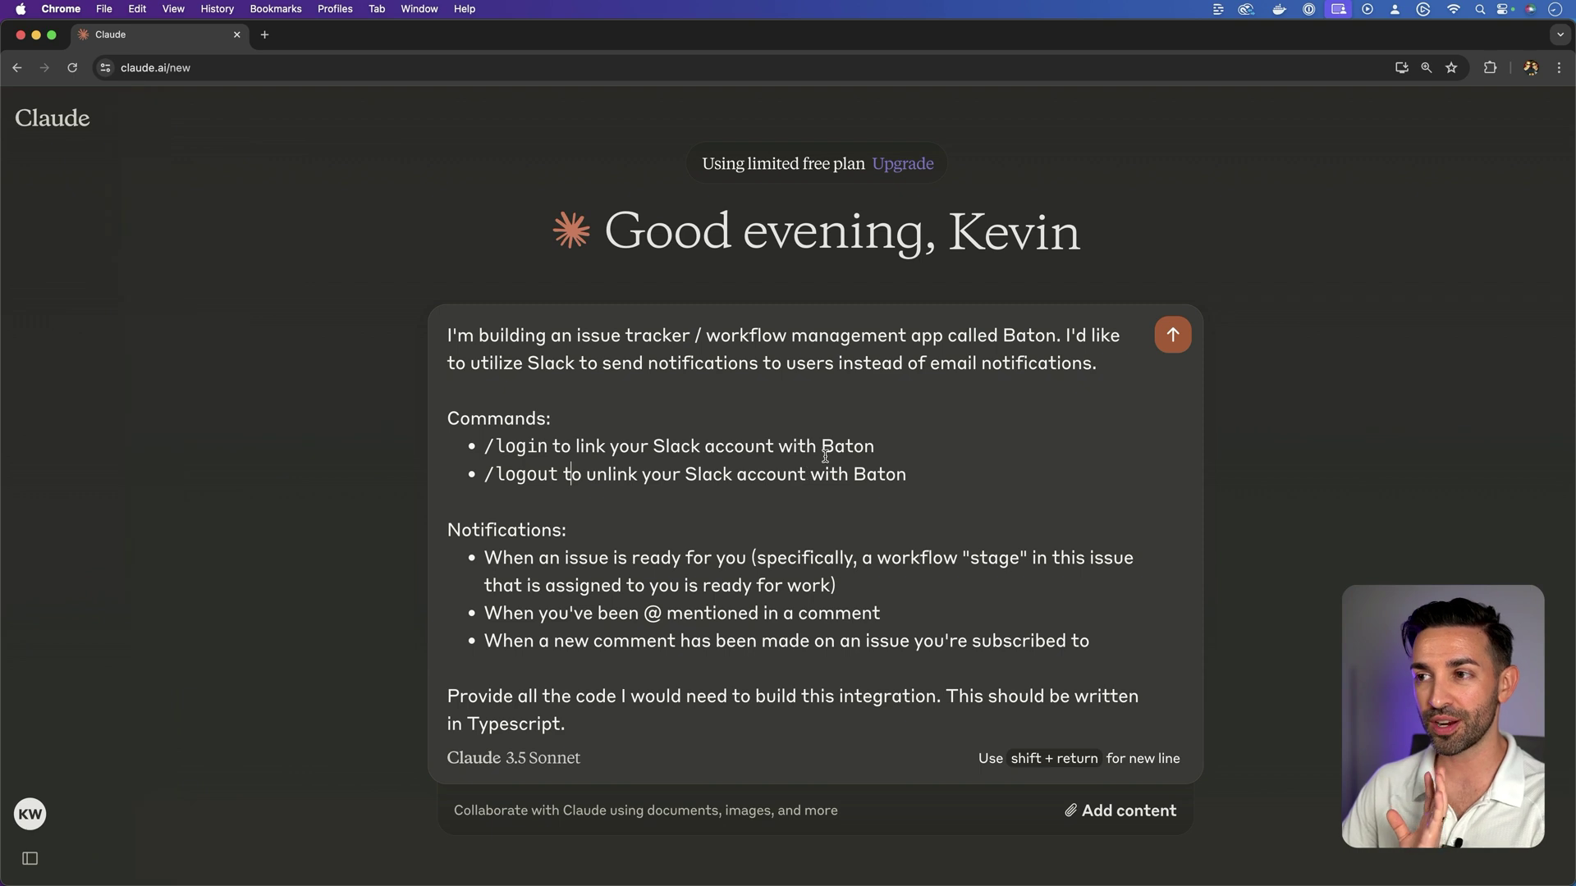
Review the prompt's Baton login bullet, Notifications bullets and request for all the TypeScript code
left_click_drag(820, 450, 903, 448)
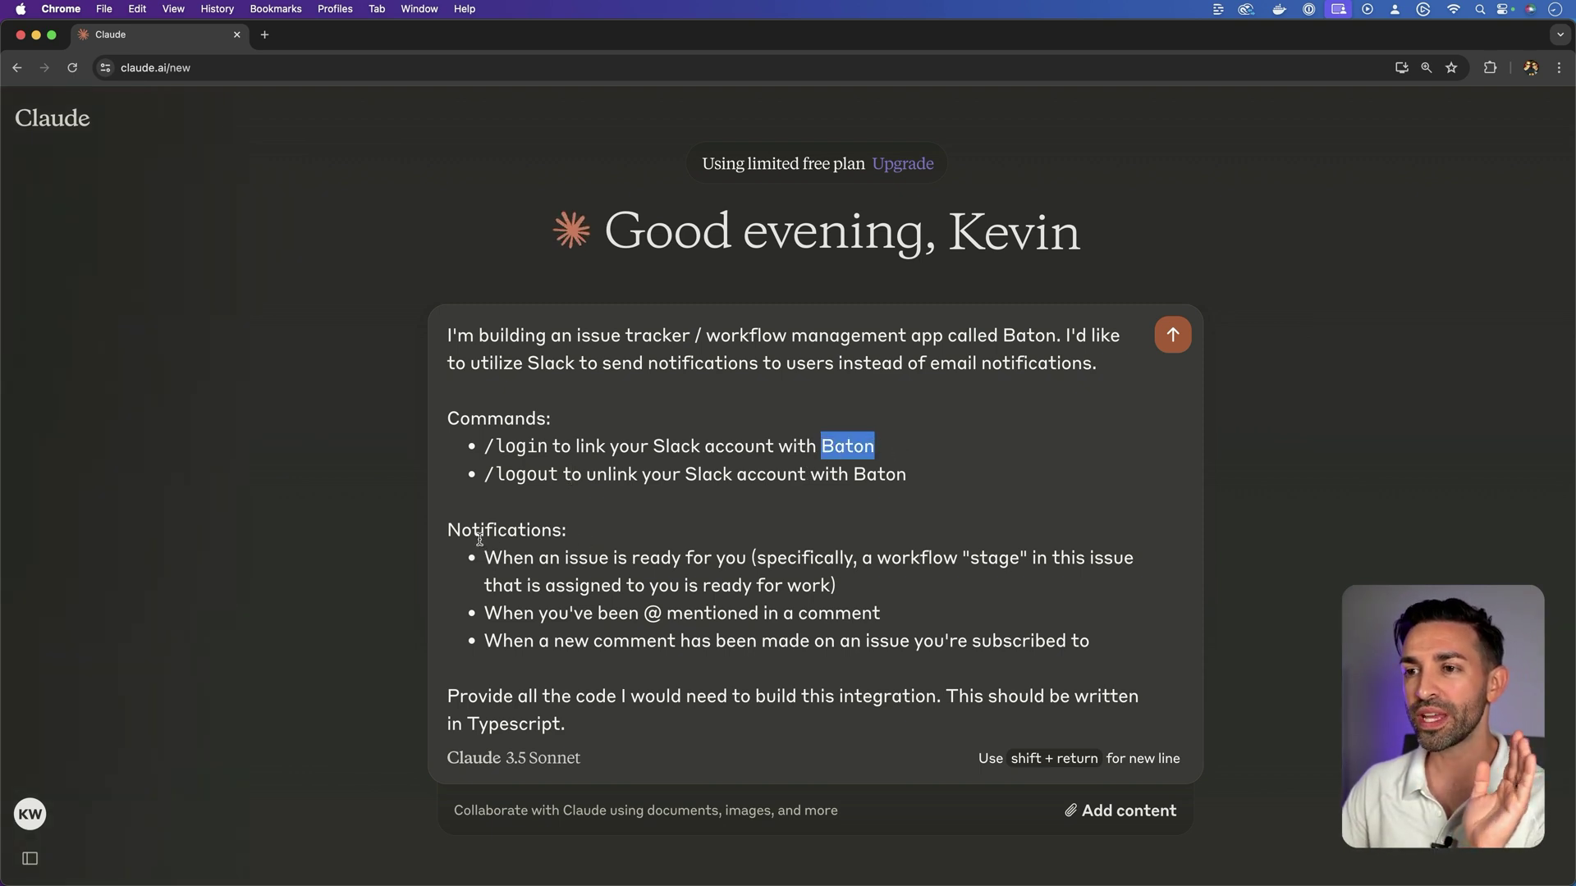
left_click_drag(480, 537, 548, 641)
left_click(564, 640)
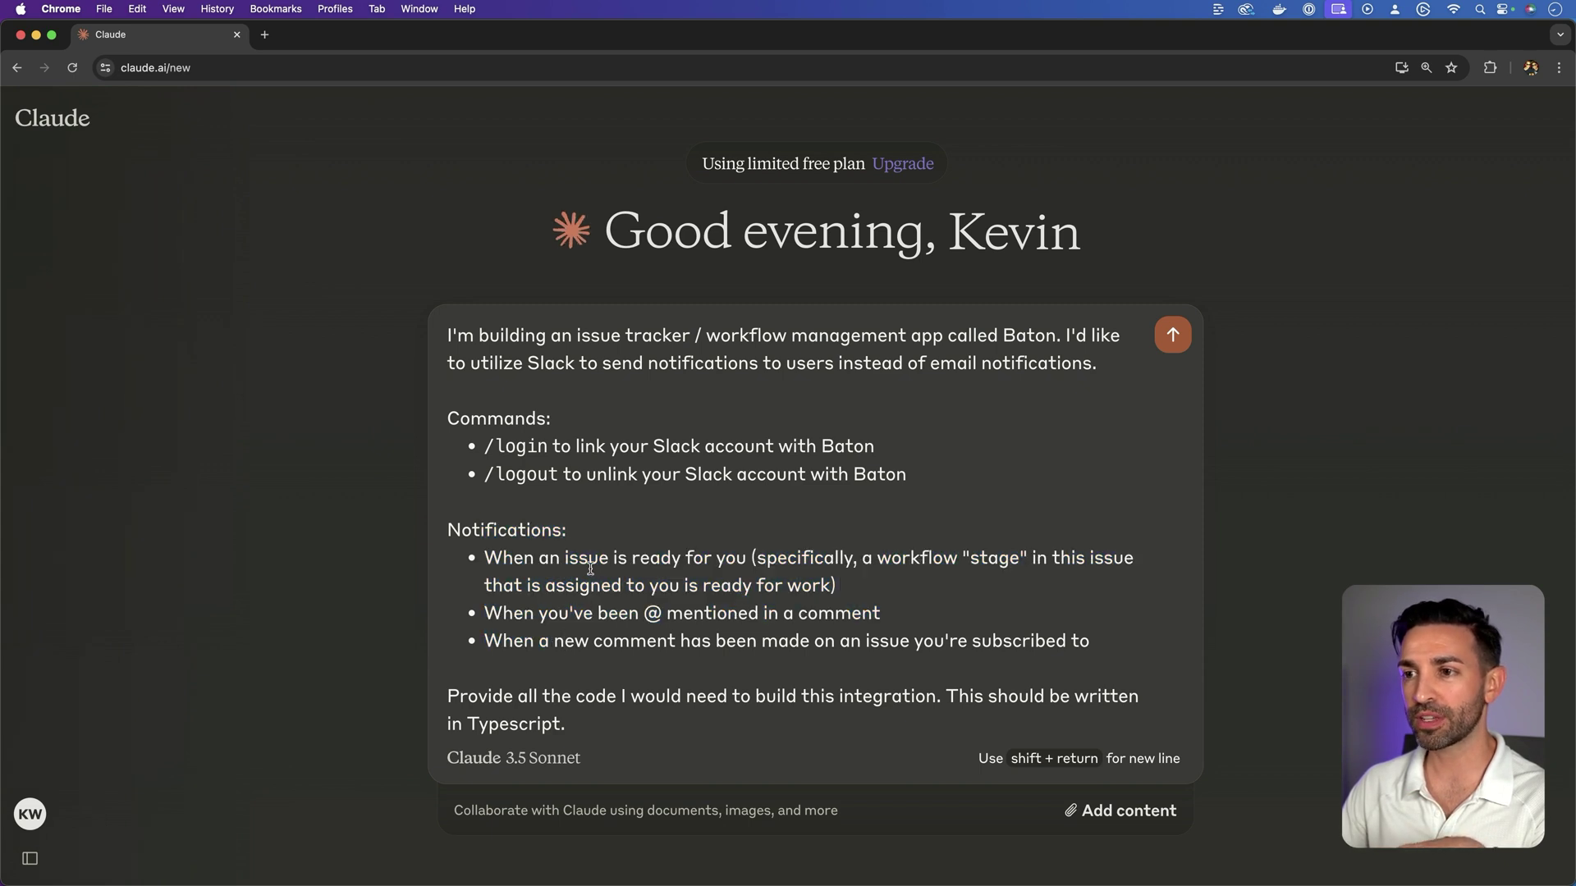
left_click_drag(560, 558, 743, 560)
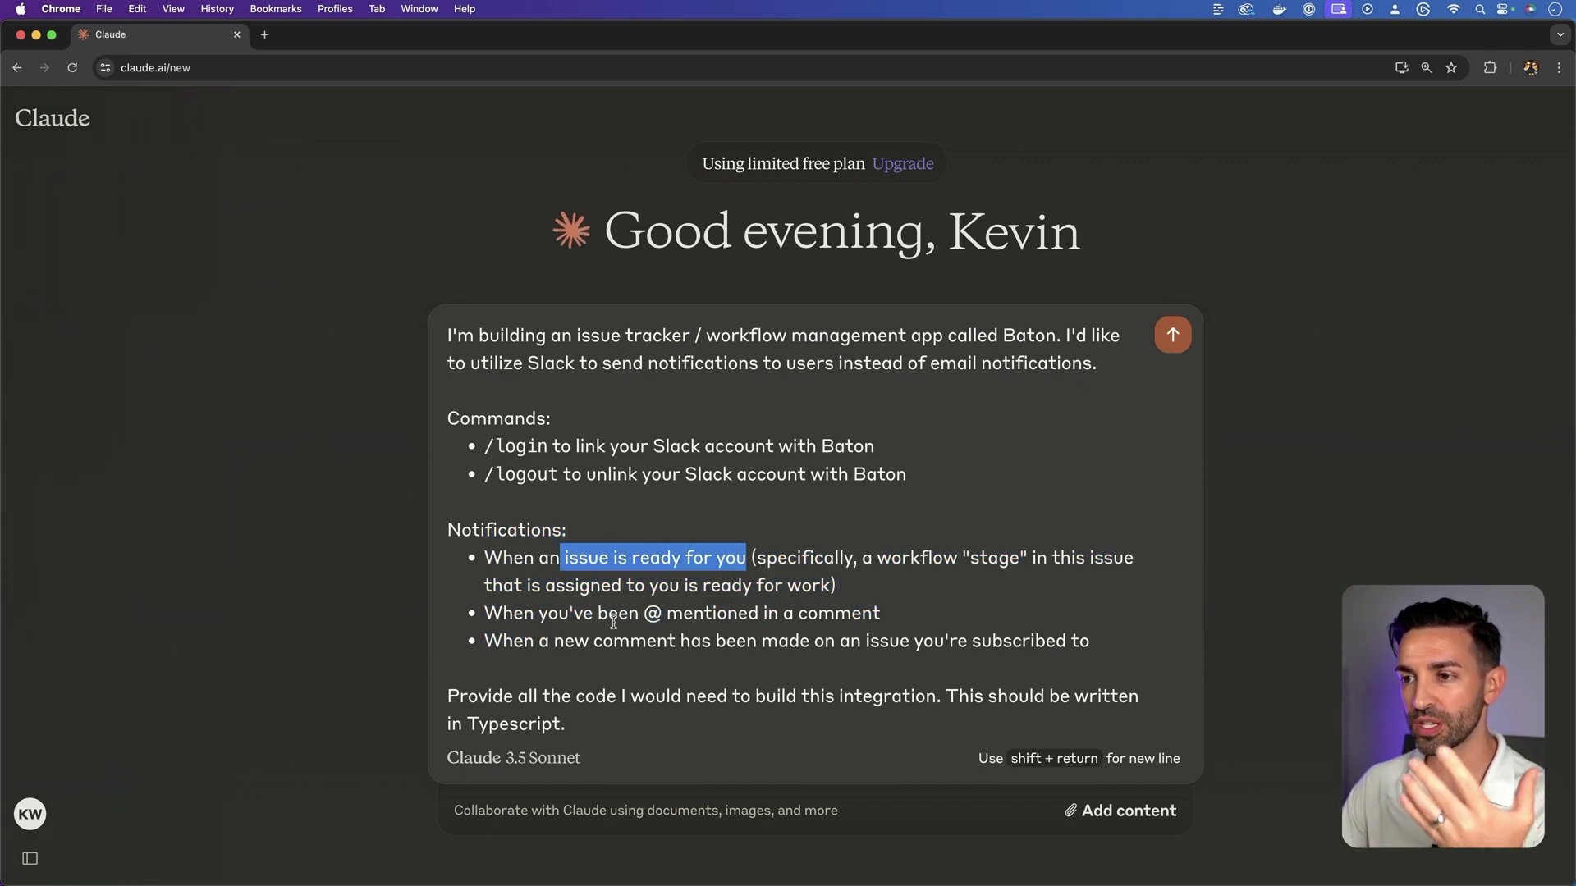
left_click_drag(629, 621, 766, 621)
left_click(559, 643)
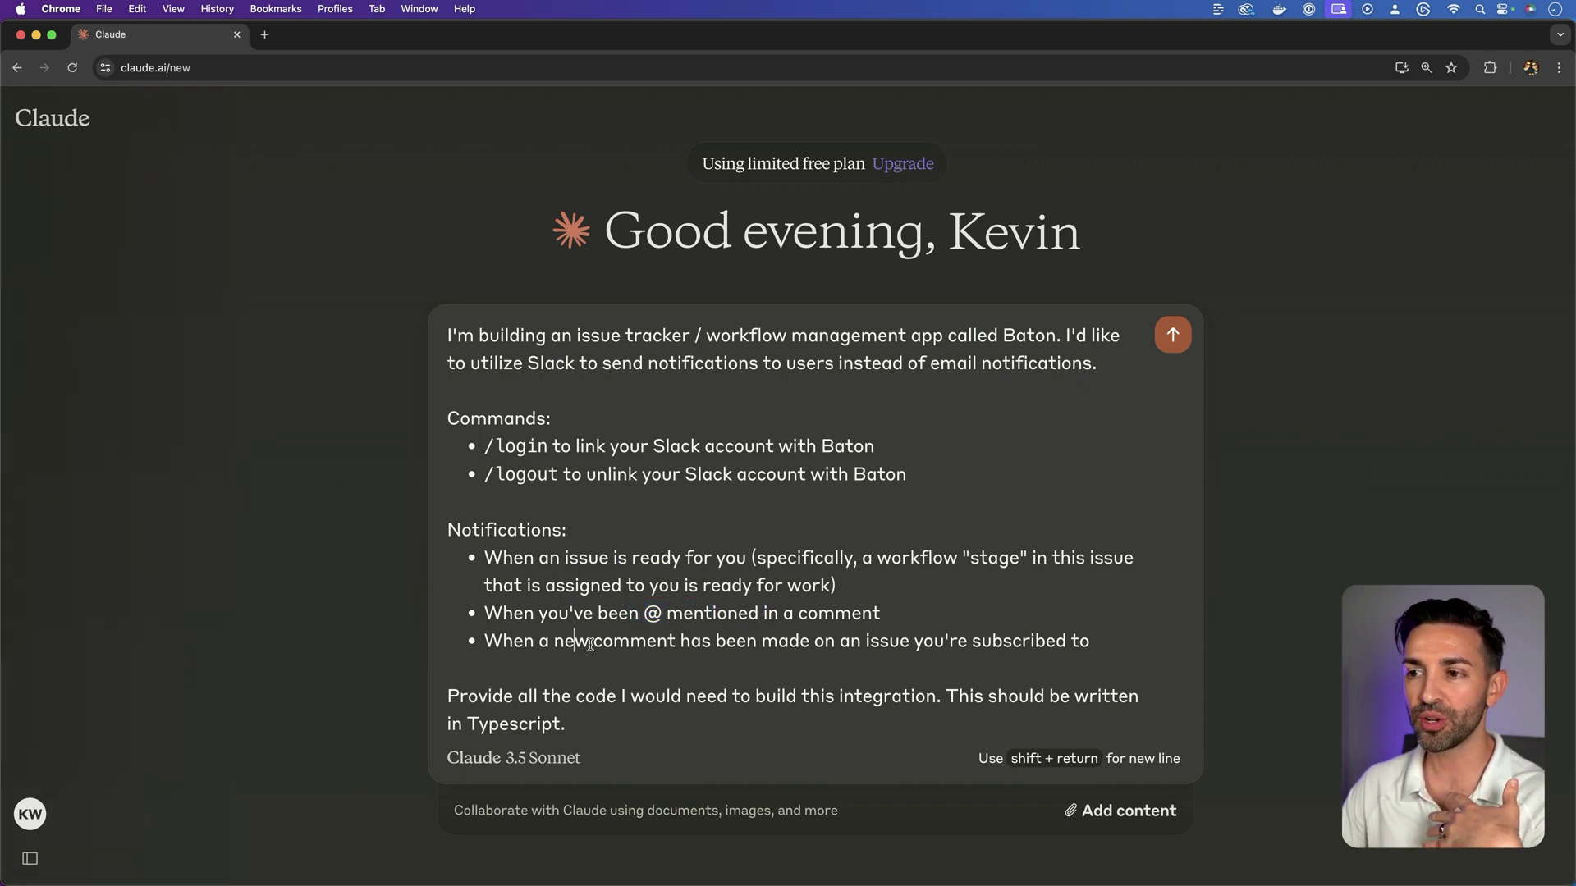
left_click(675, 641)
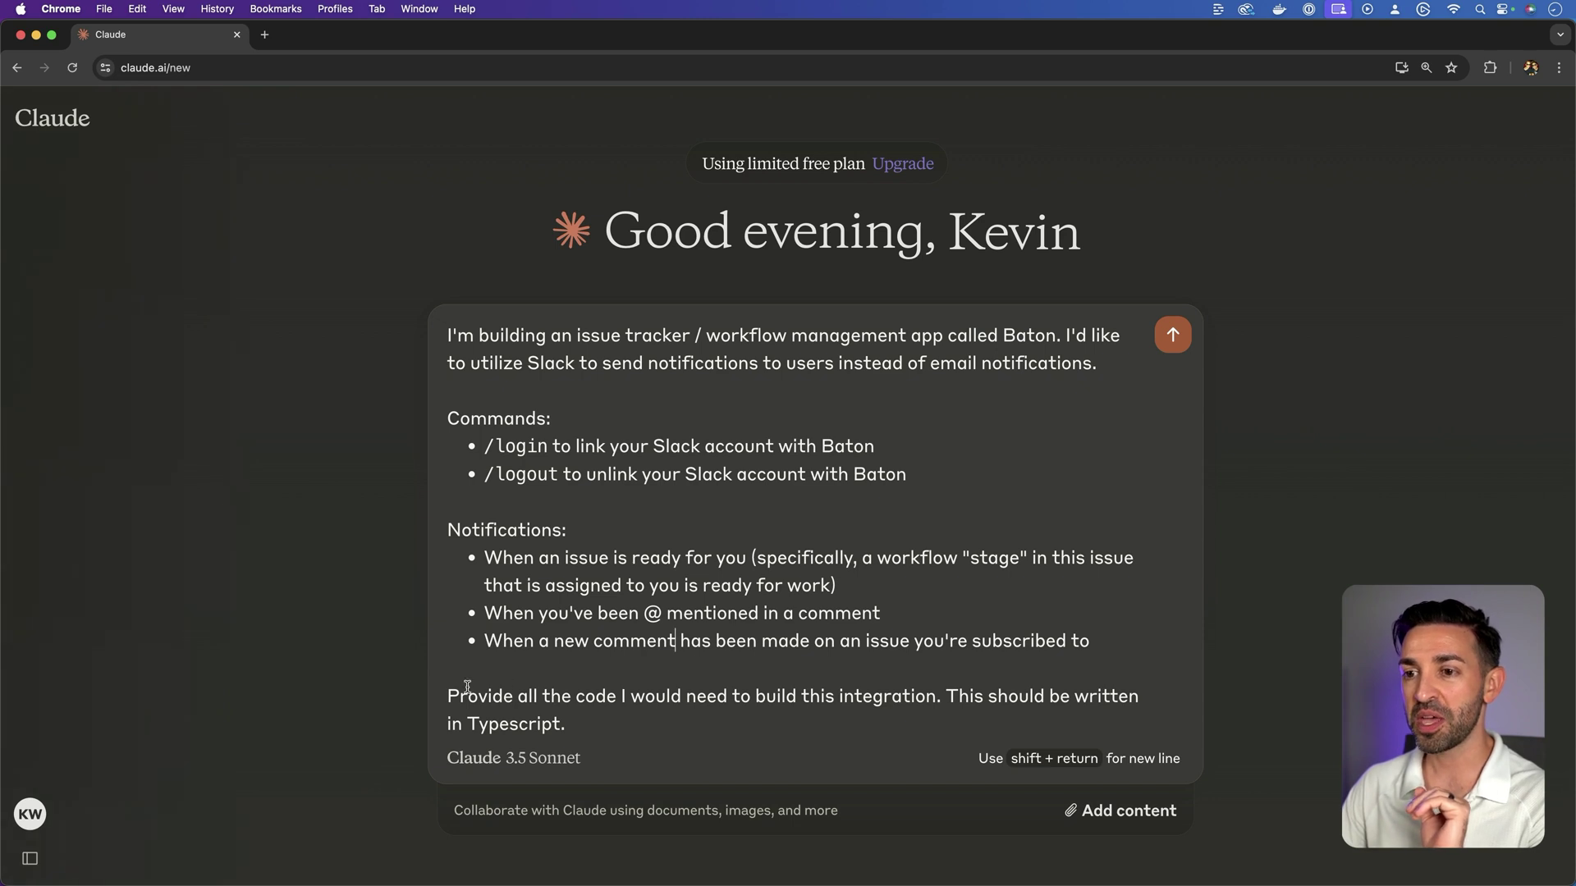
left_click_drag(447, 695, 934, 715)
left_click(926, 718)
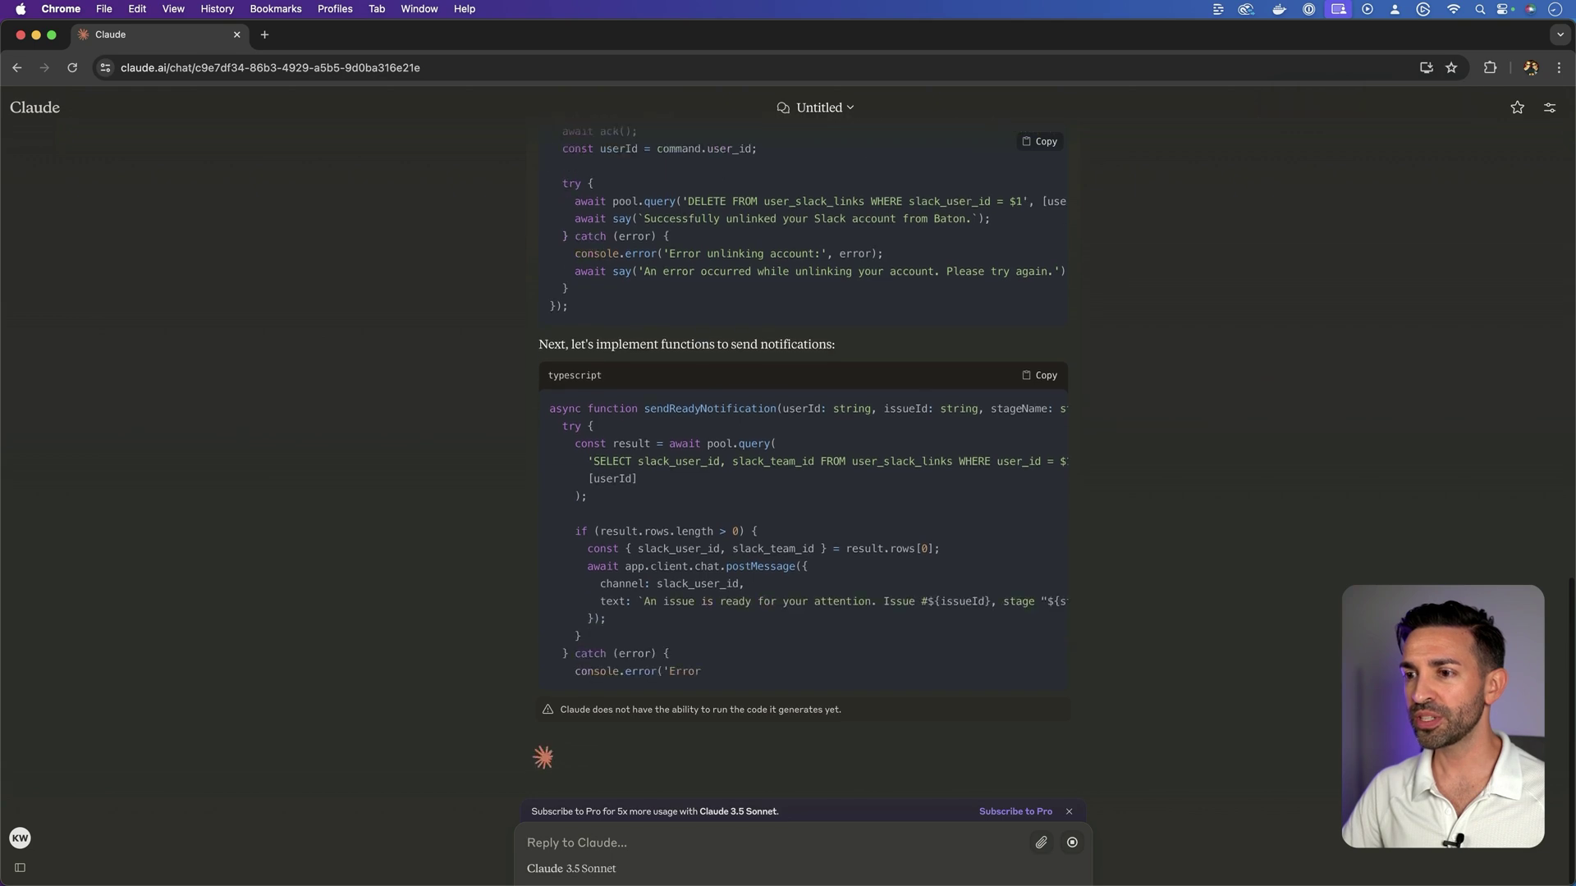
Reset the browser zoom to 100% while Claude's response completes
key("super+0")
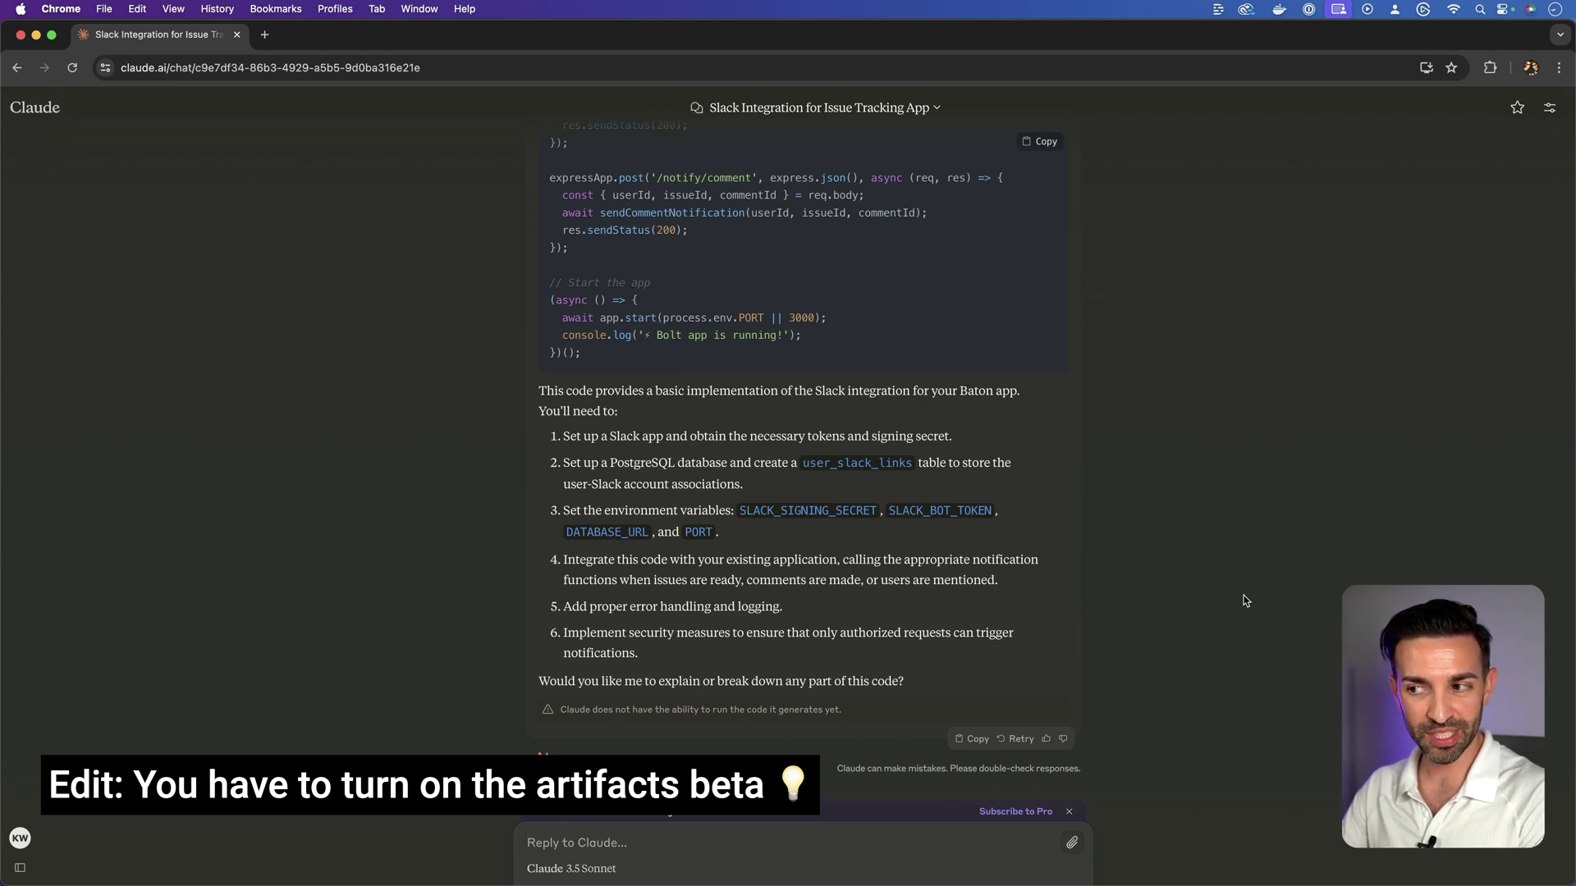
scroll(1248, 433, "up", 15)
key("super+equal")
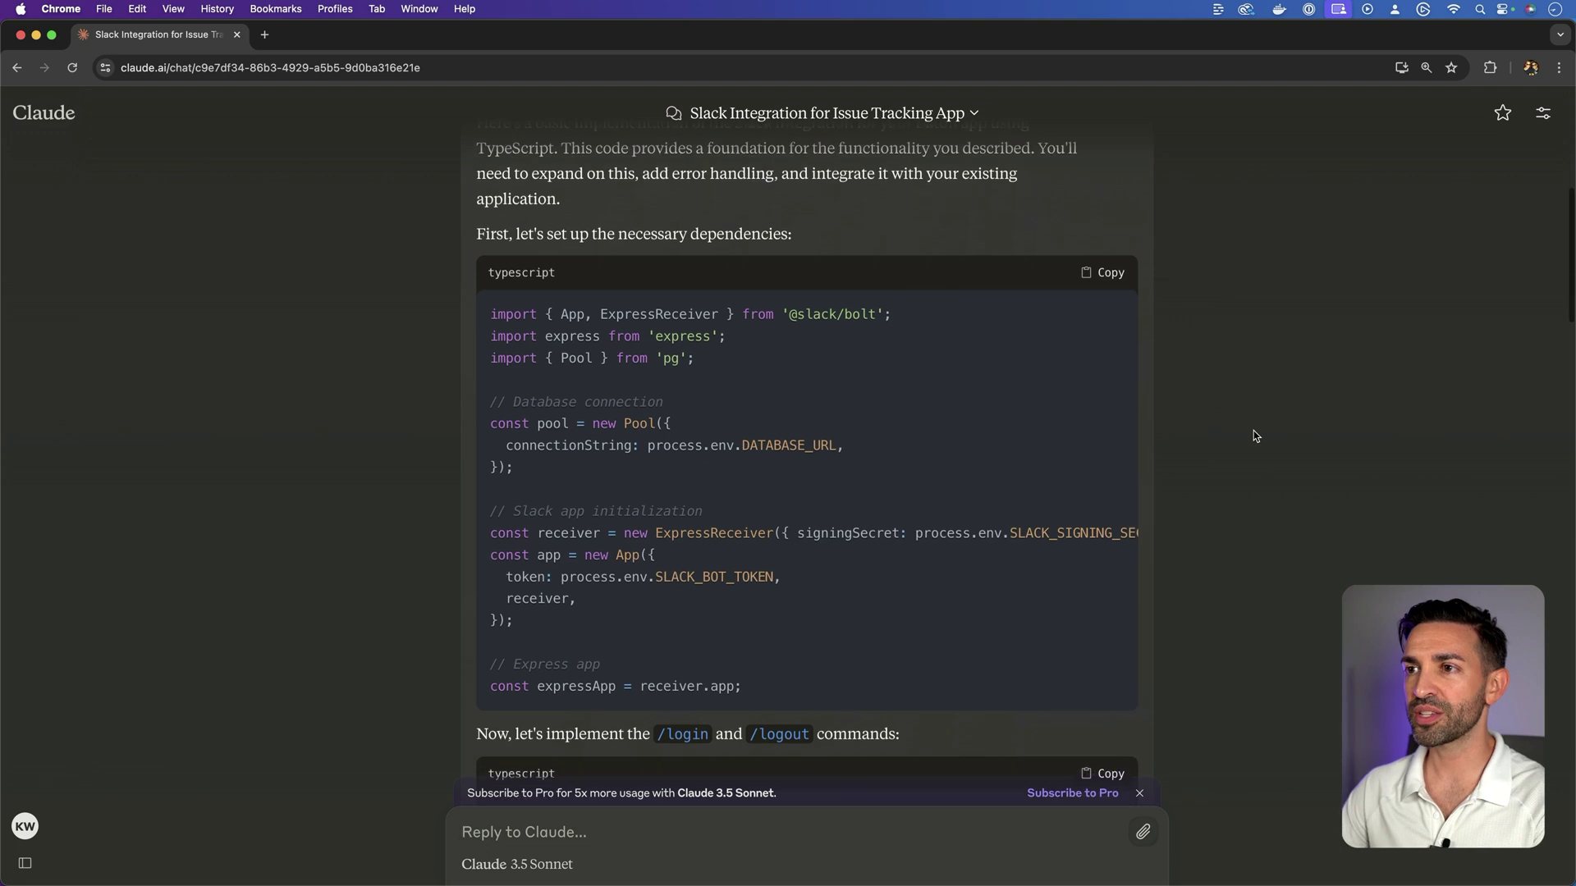
left_click_drag(788, 313, 875, 315)
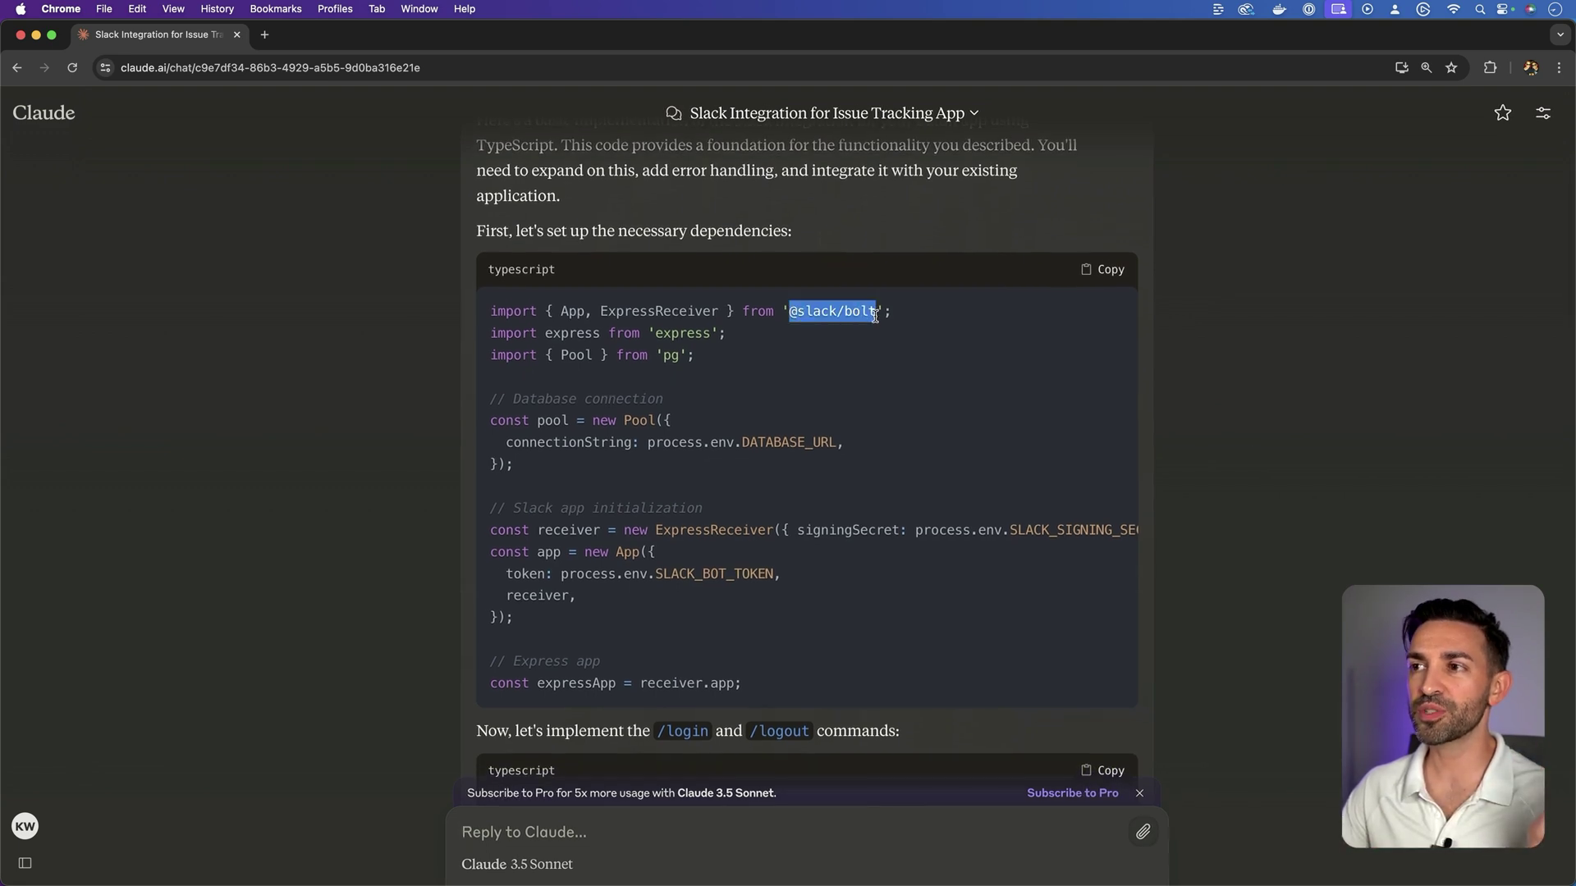
left_click(893, 322)
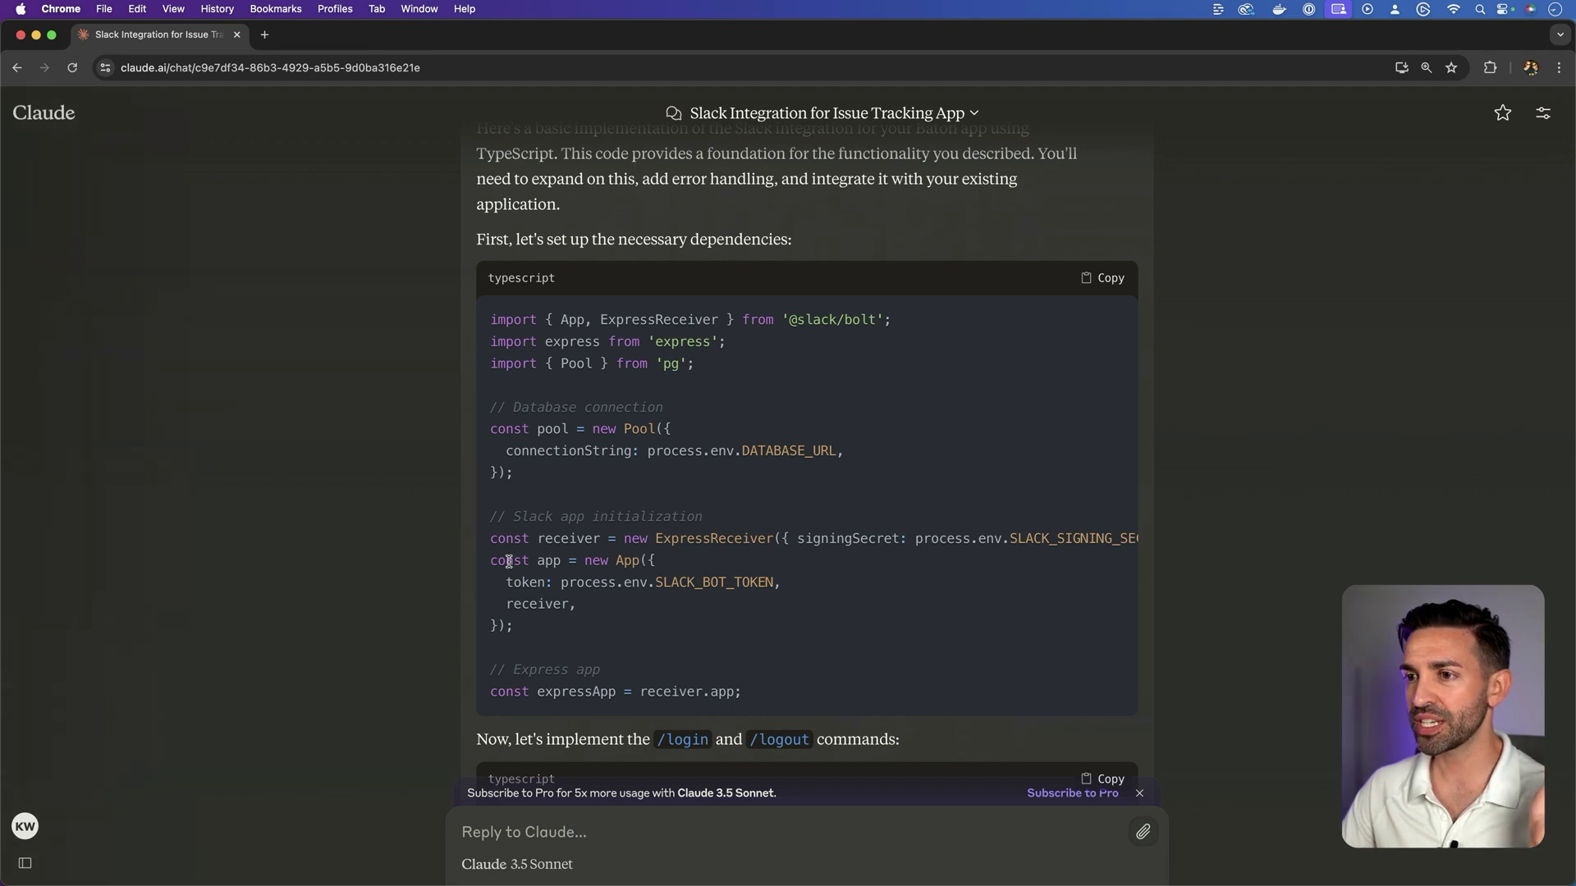
left_click_drag(530, 564, 647, 647)
left_click(654, 654)
left_click_drag(624, 539, 794, 562)
left_click(773, 574)
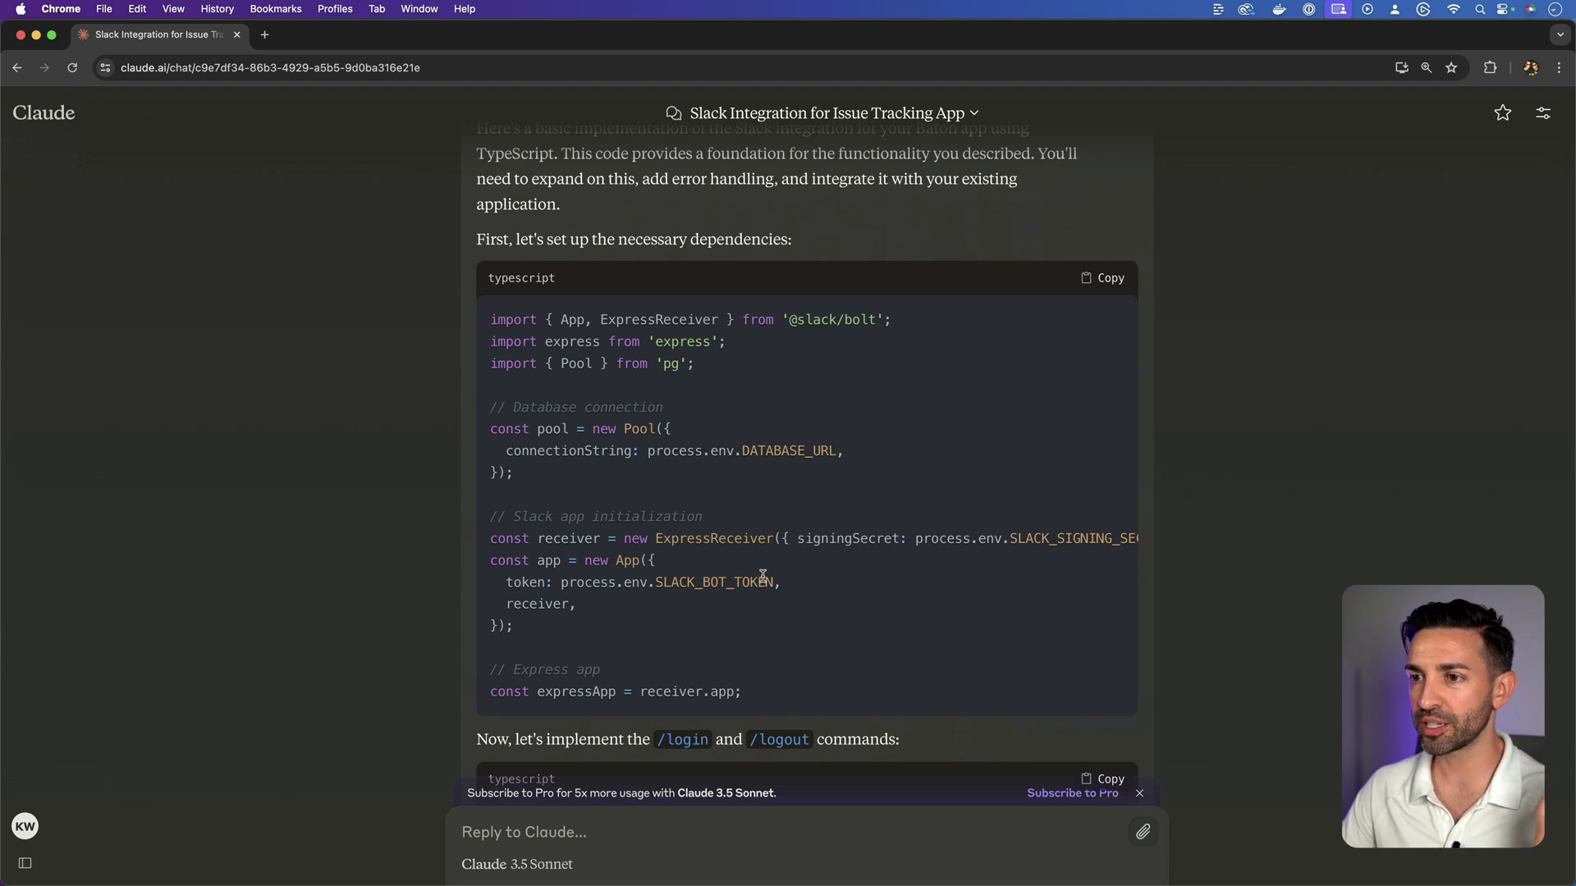
scroll(764, 576, "down", 7)
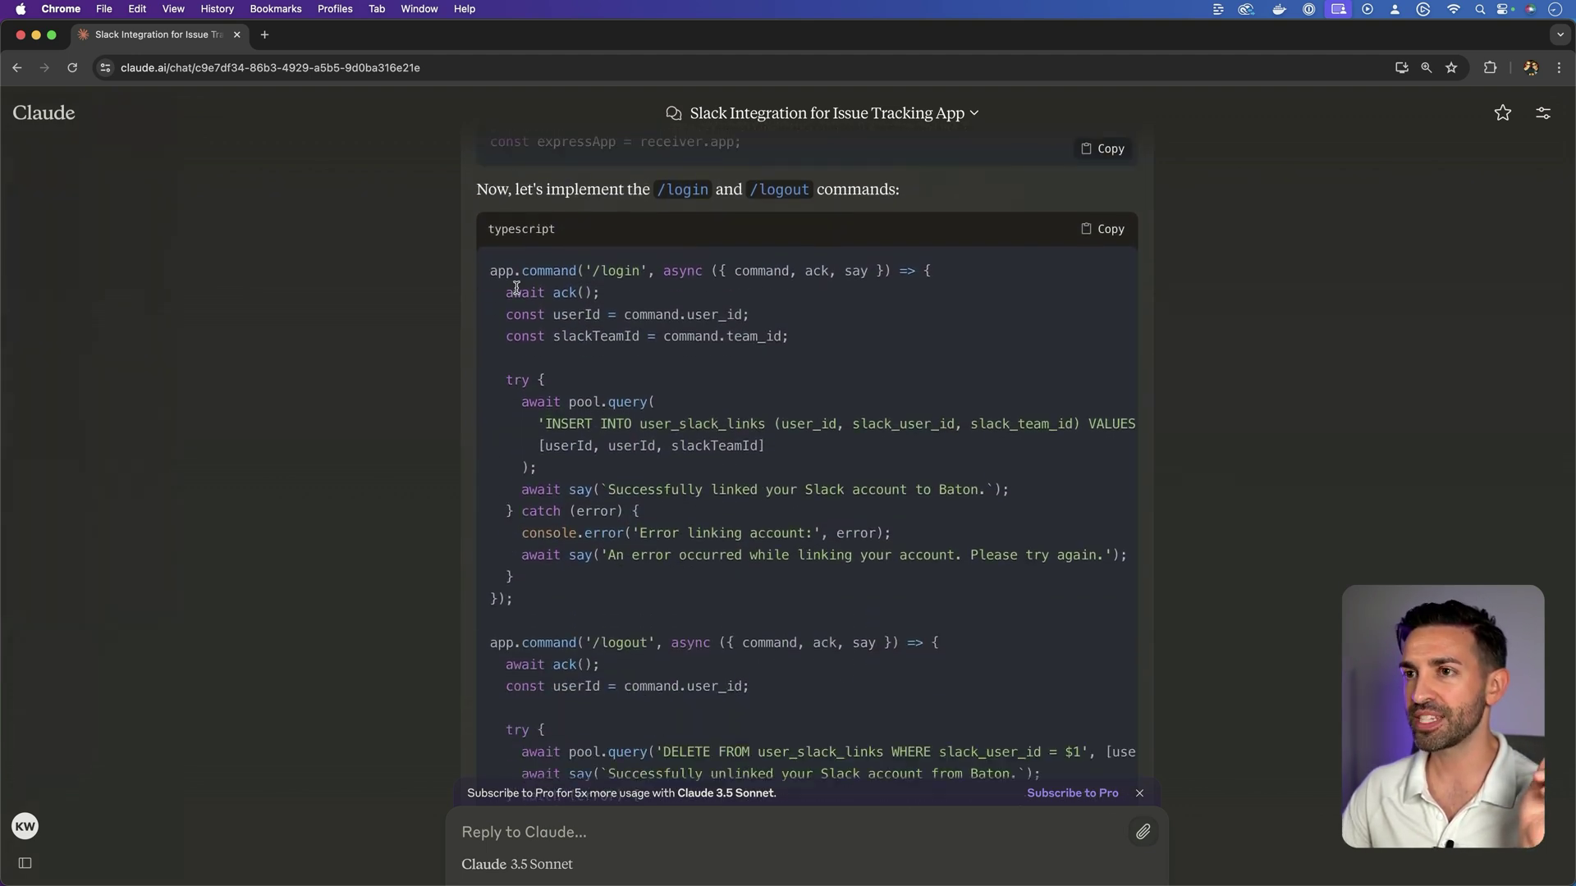
left_click_drag(506, 271, 645, 272)
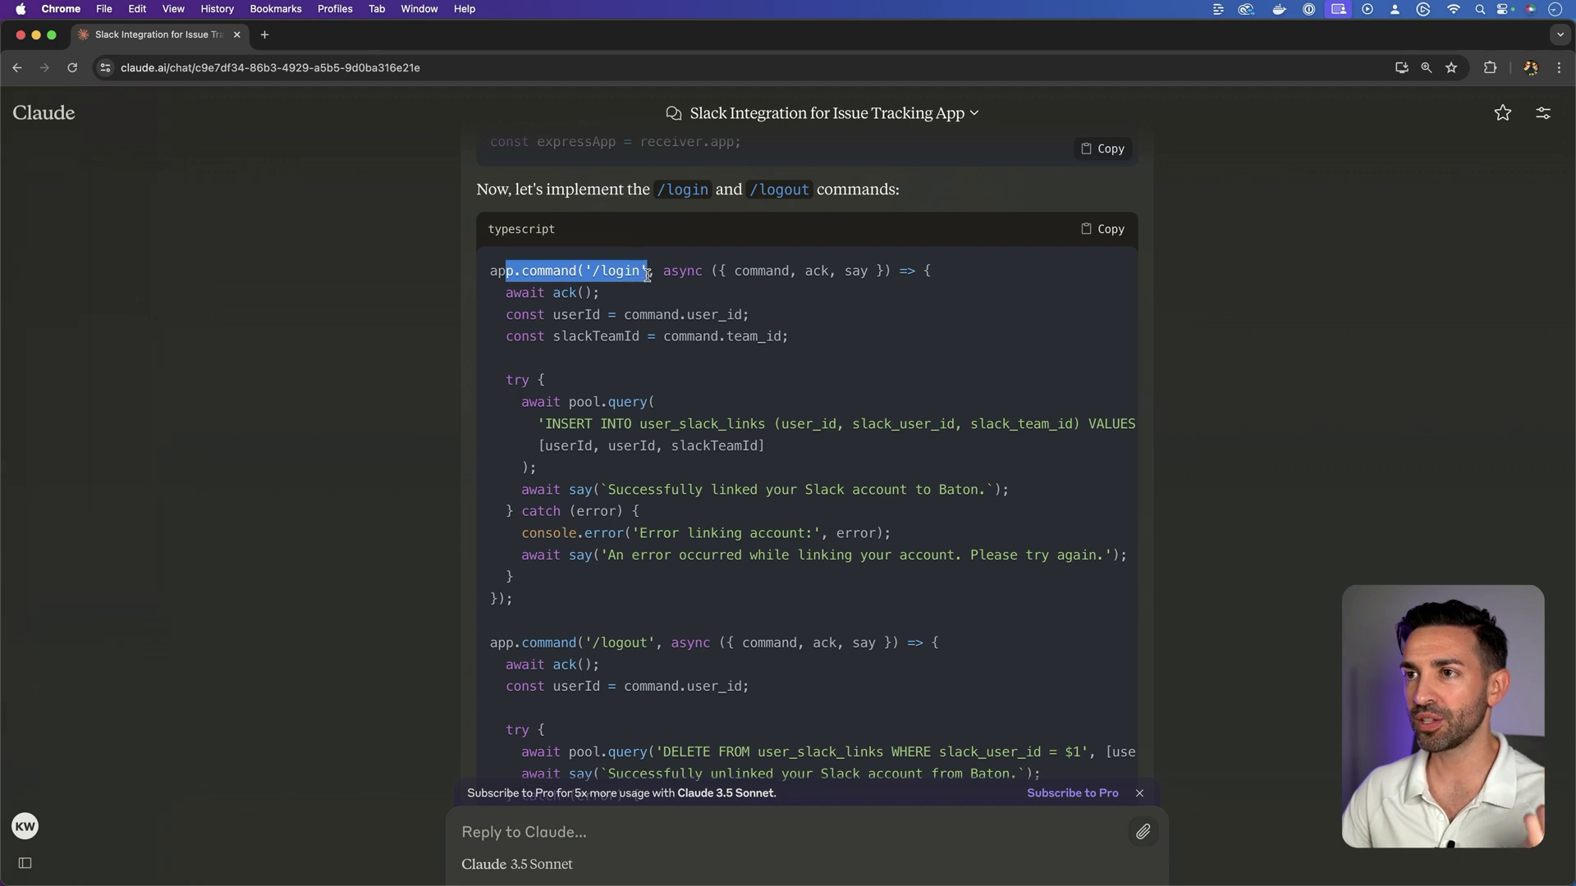
left_click(648, 275)
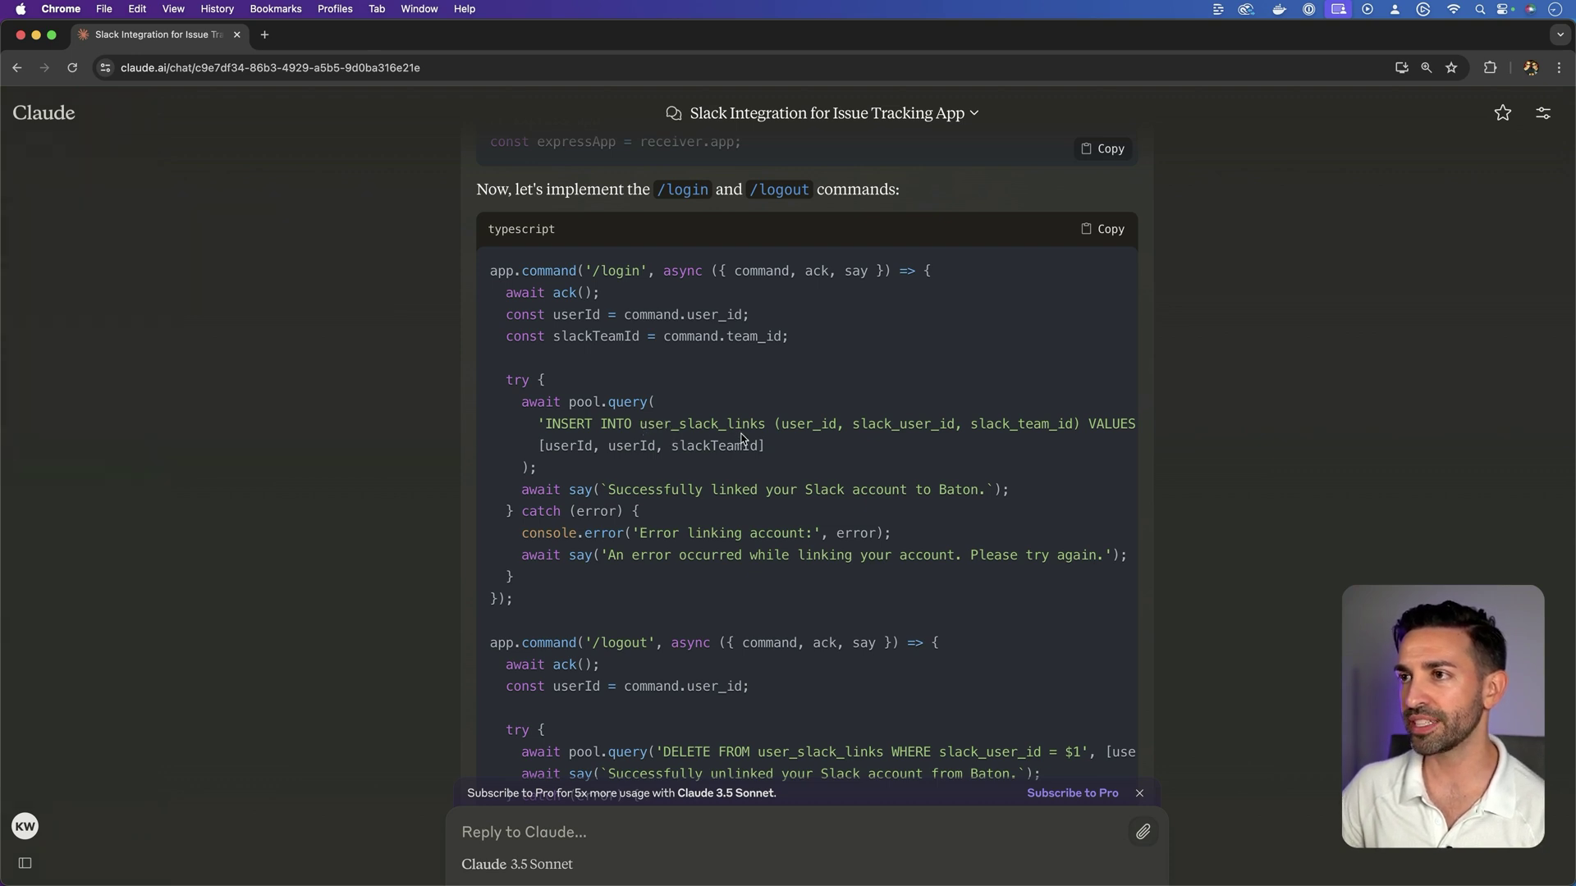
scroll(666, 381, "down", 15)
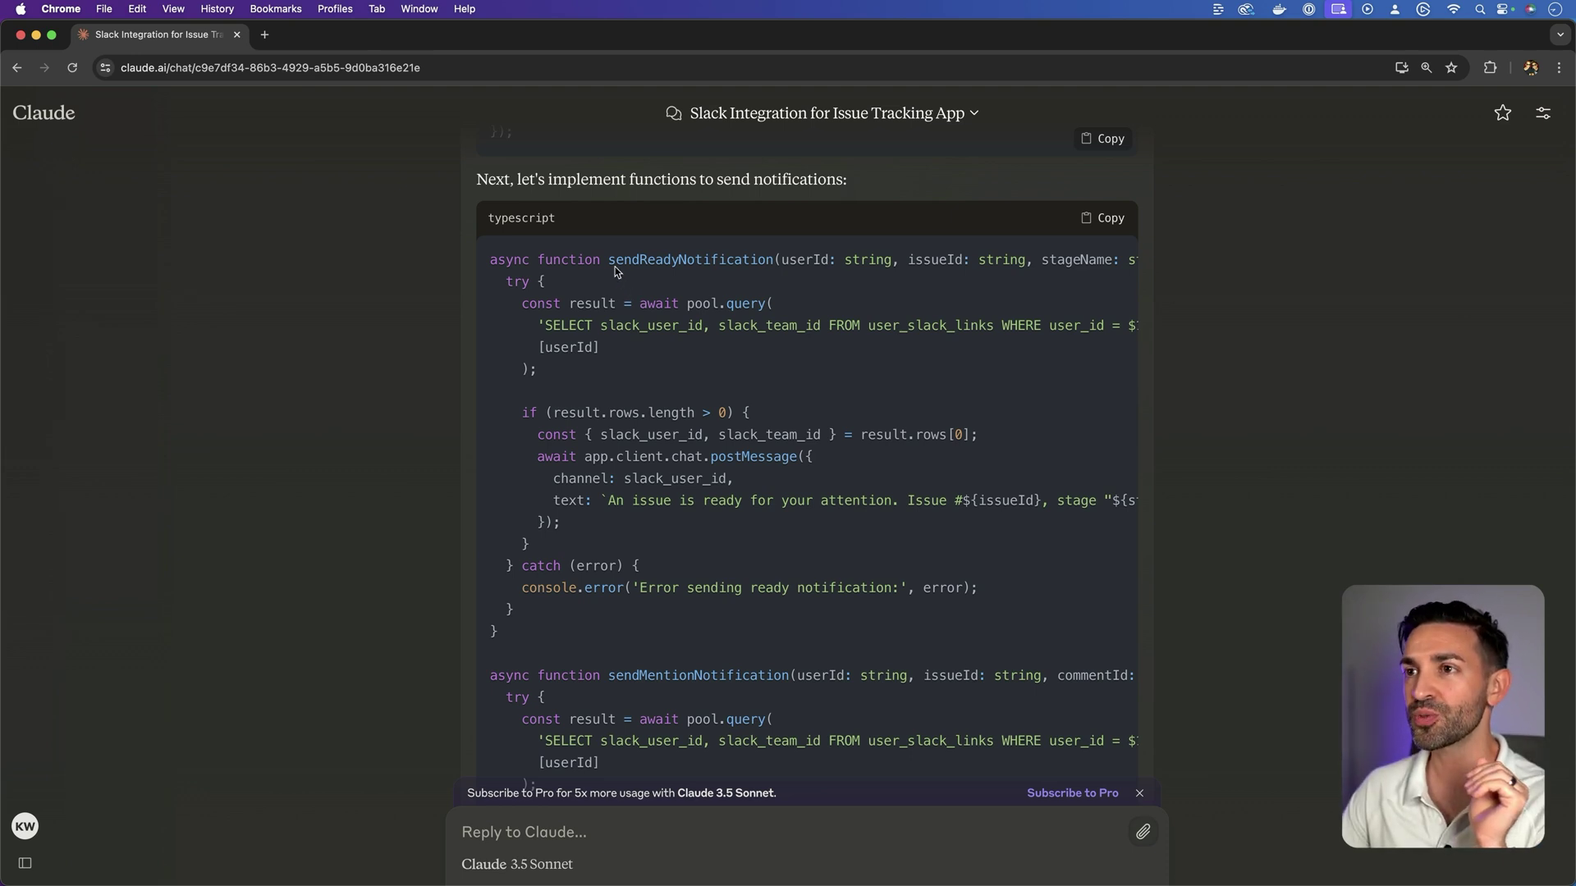
left_click_drag(608, 263, 773, 267)
scroll(773, 271, "down", 3)
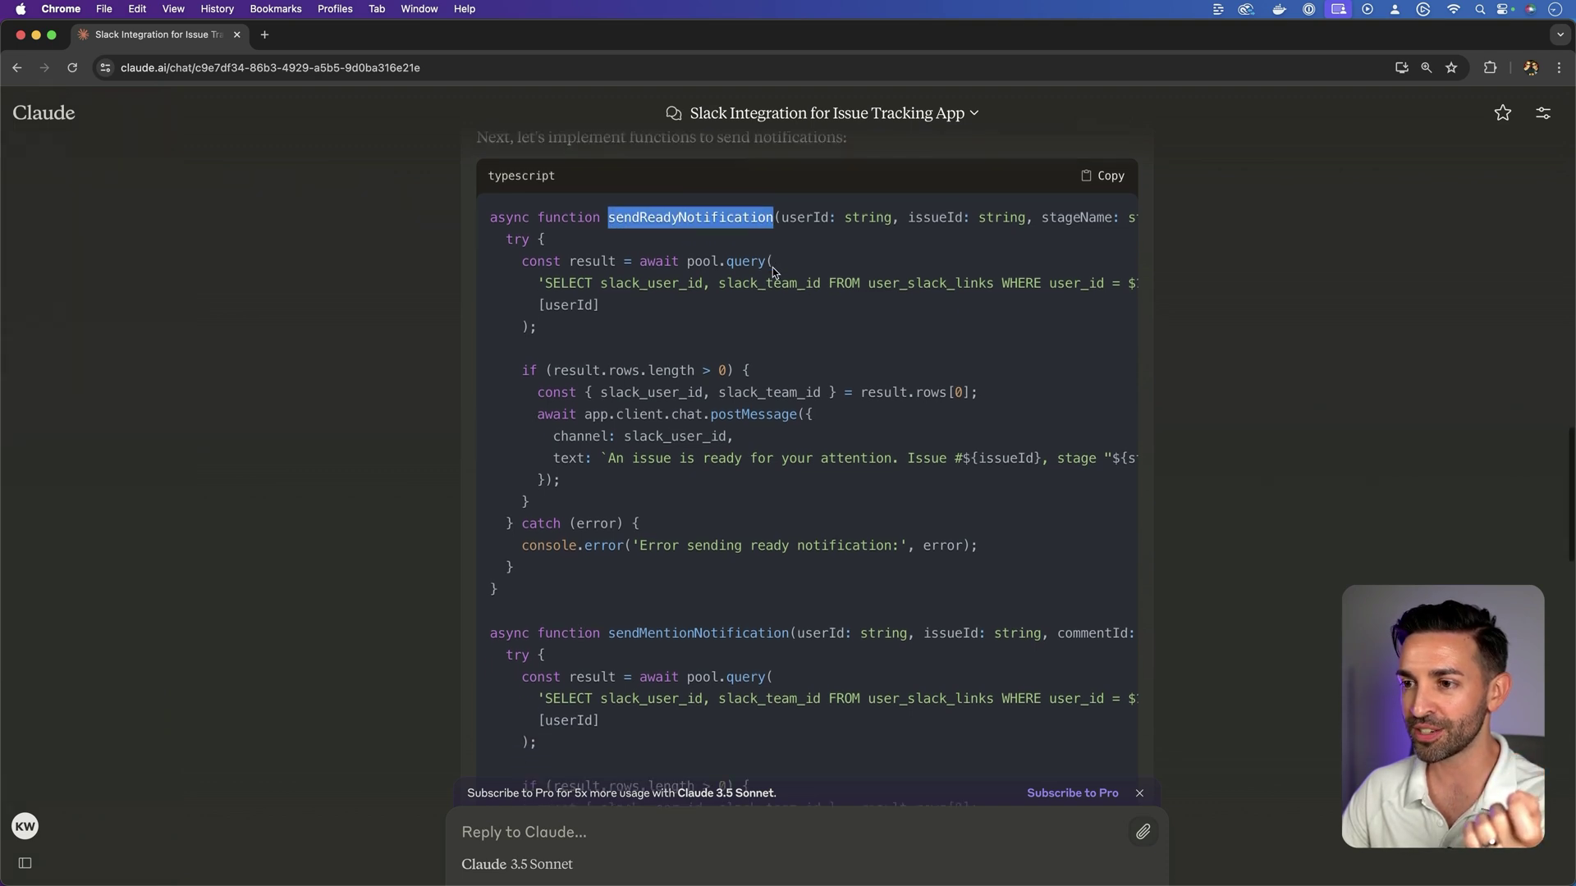
left_click_drag(608, 519, 783, 521)
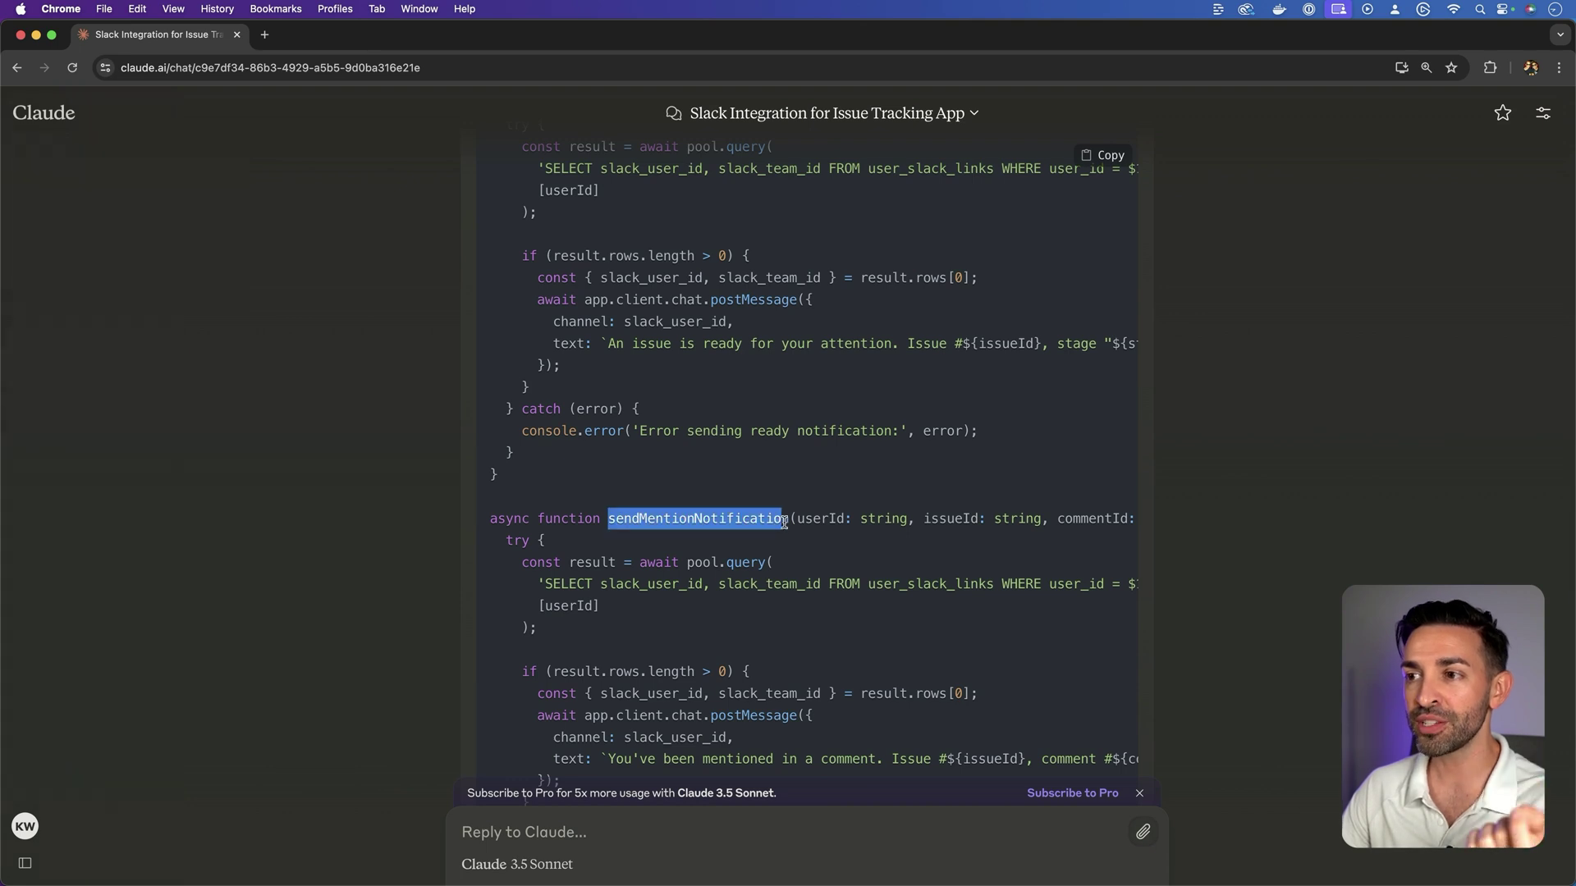
scroll(785, 522, "down", 8)
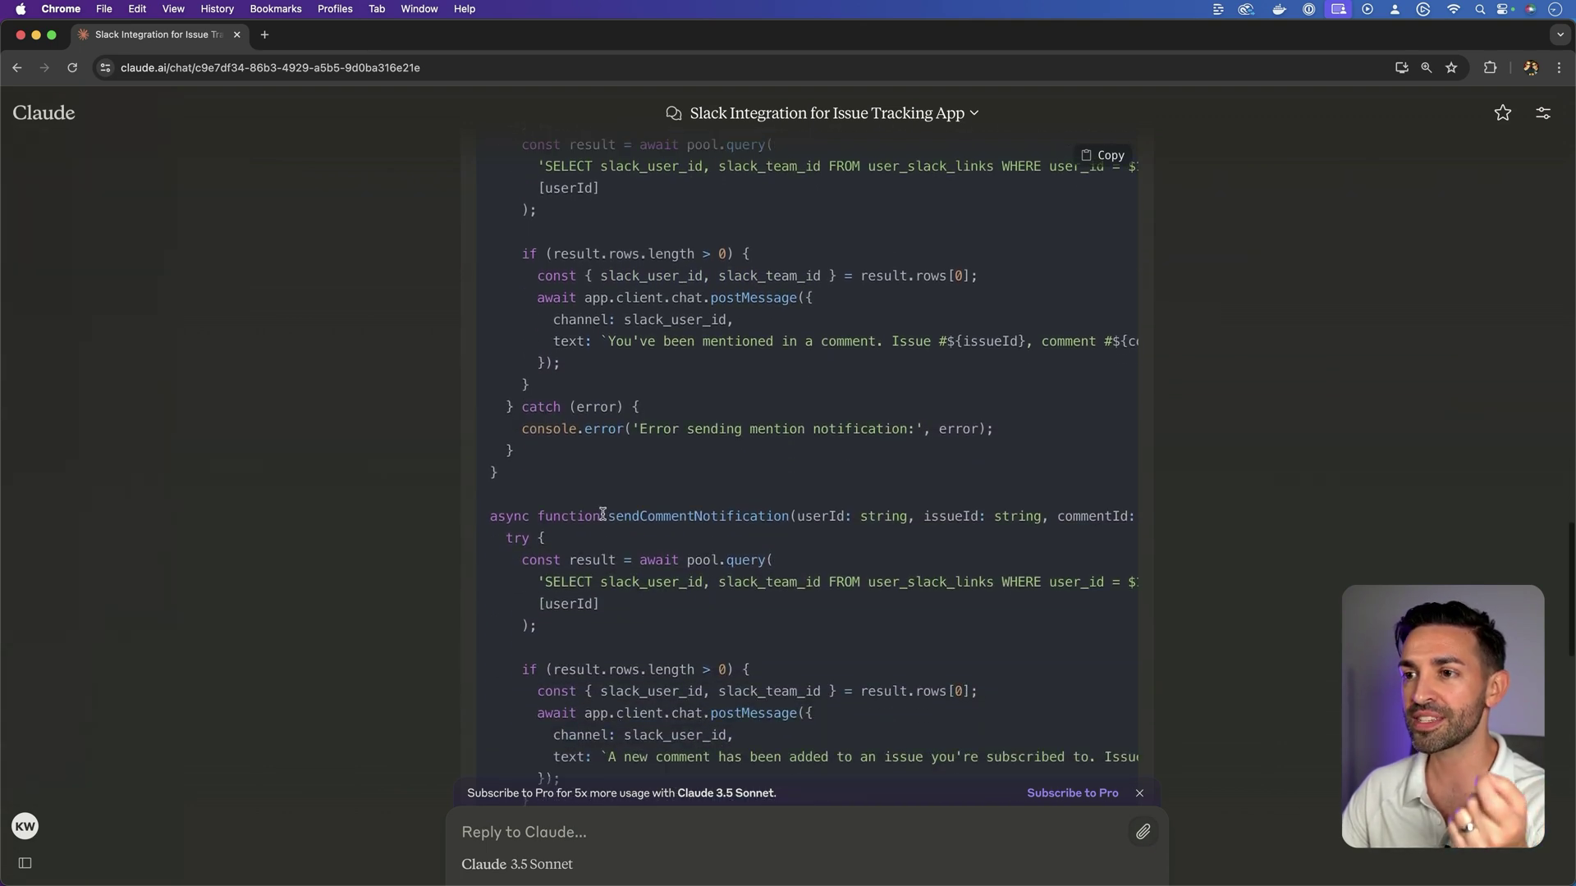
left_click_drag(608, 516, 790, 523)
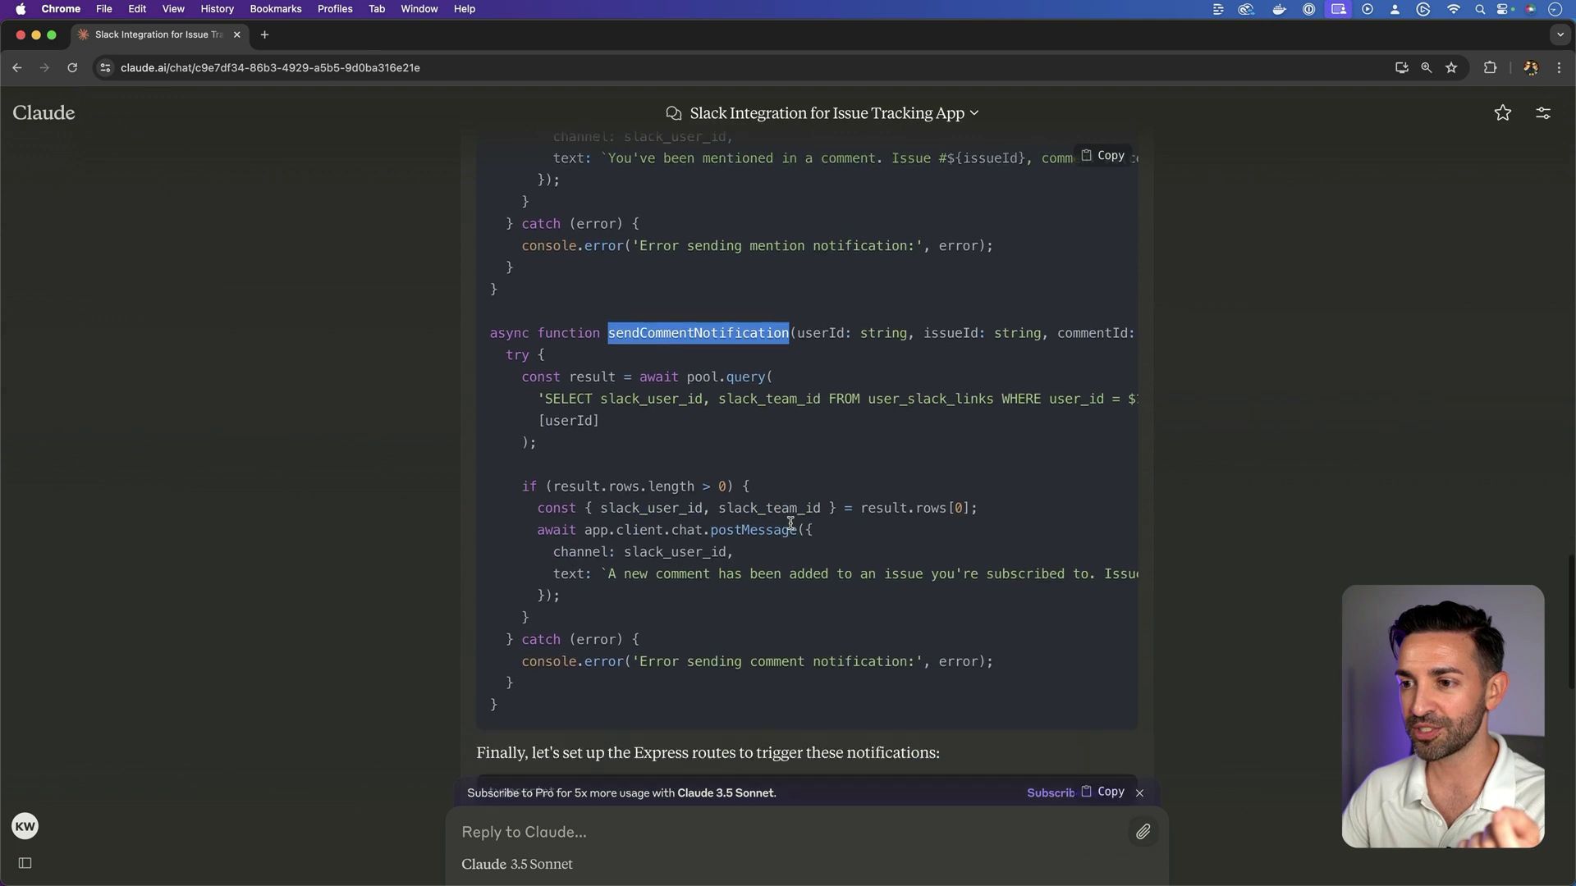
scroll(790, 523, "up", 10)
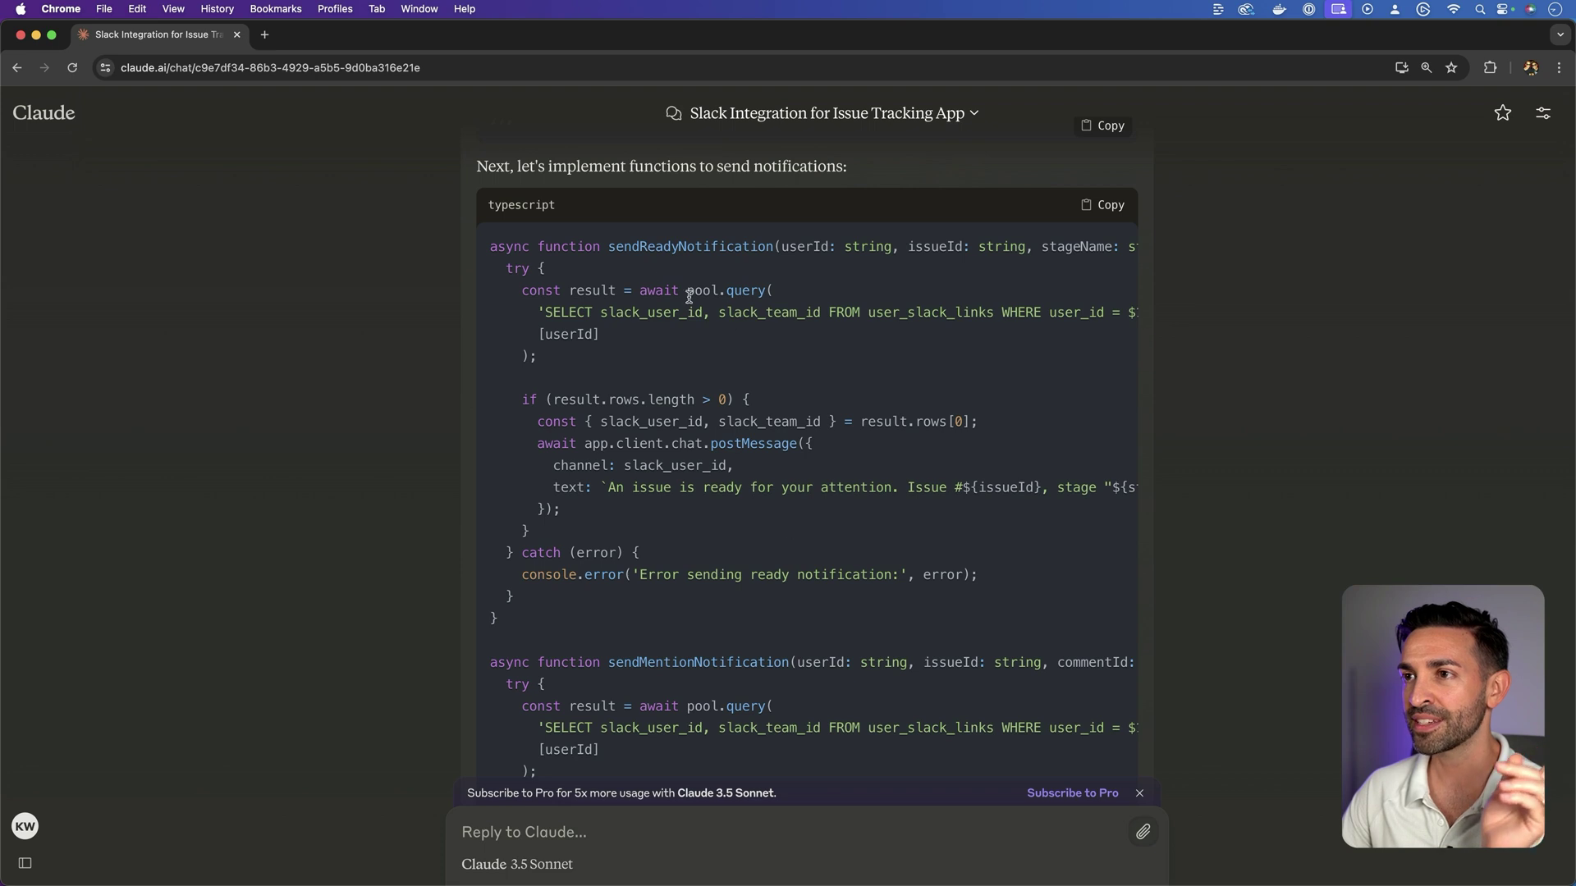
left_click_drag(609, 246, 765, 246)
key("super+minus")
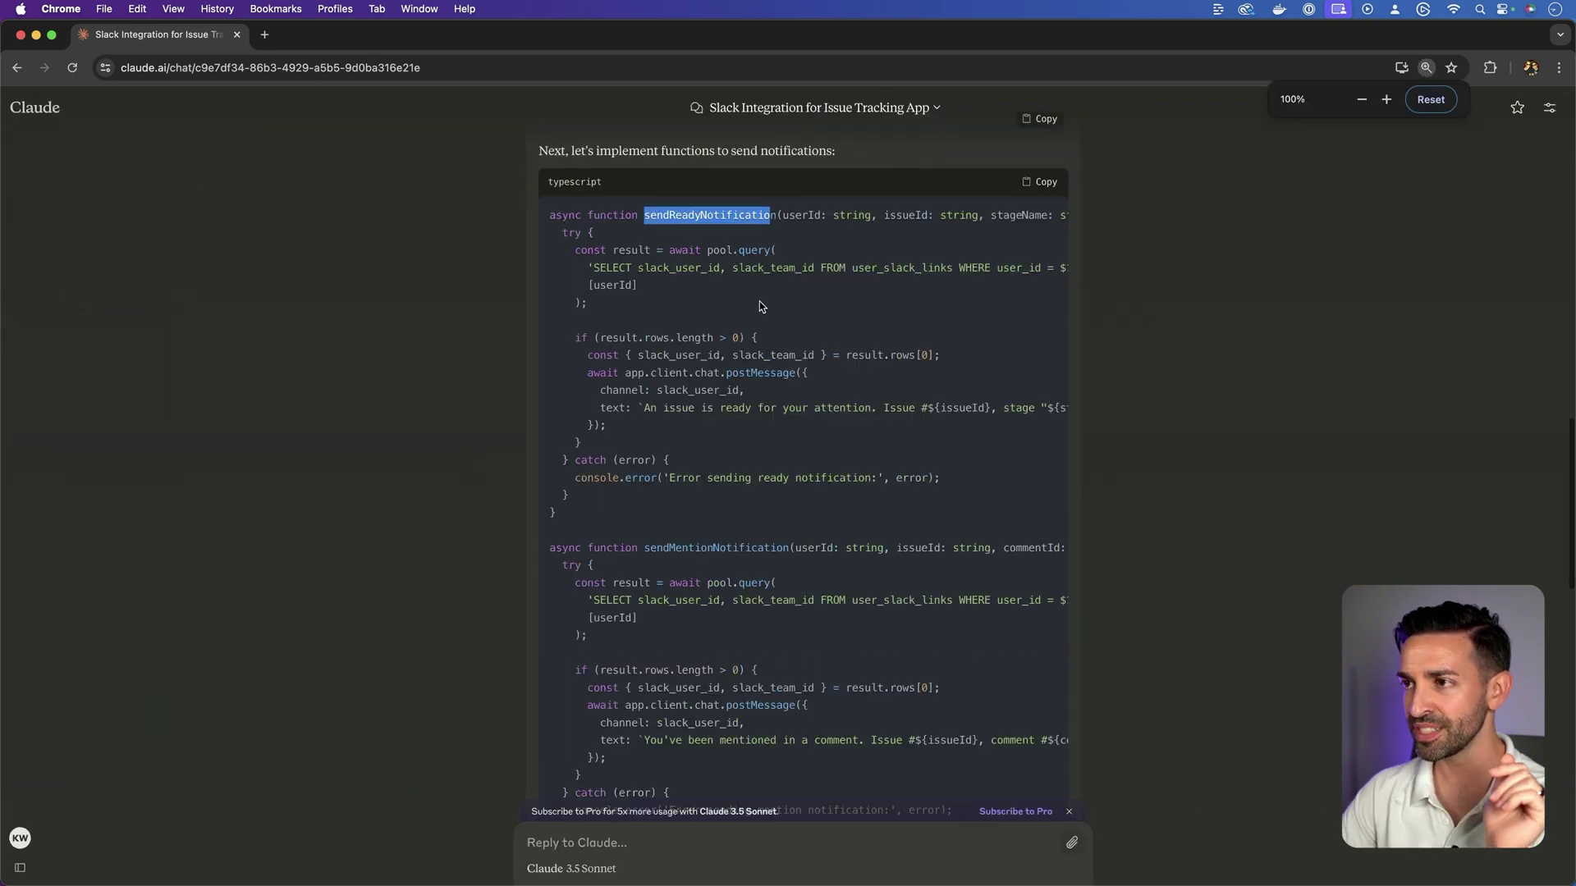
key("super+equal")
key("super+equal")
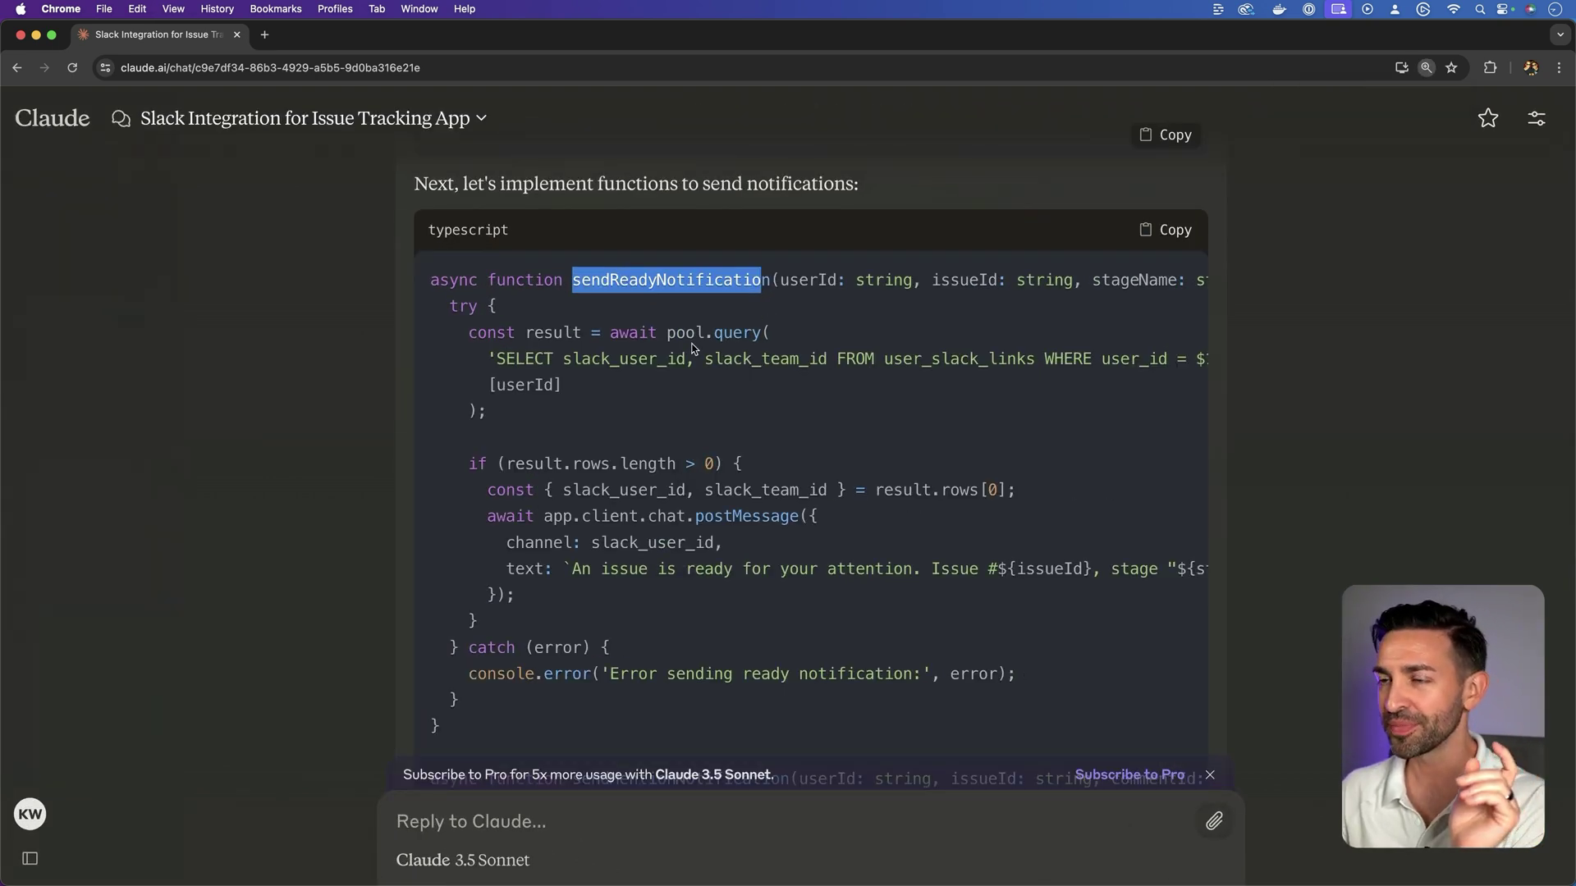
scroll(820, 302, "right", 3)
left_click(649, 287)
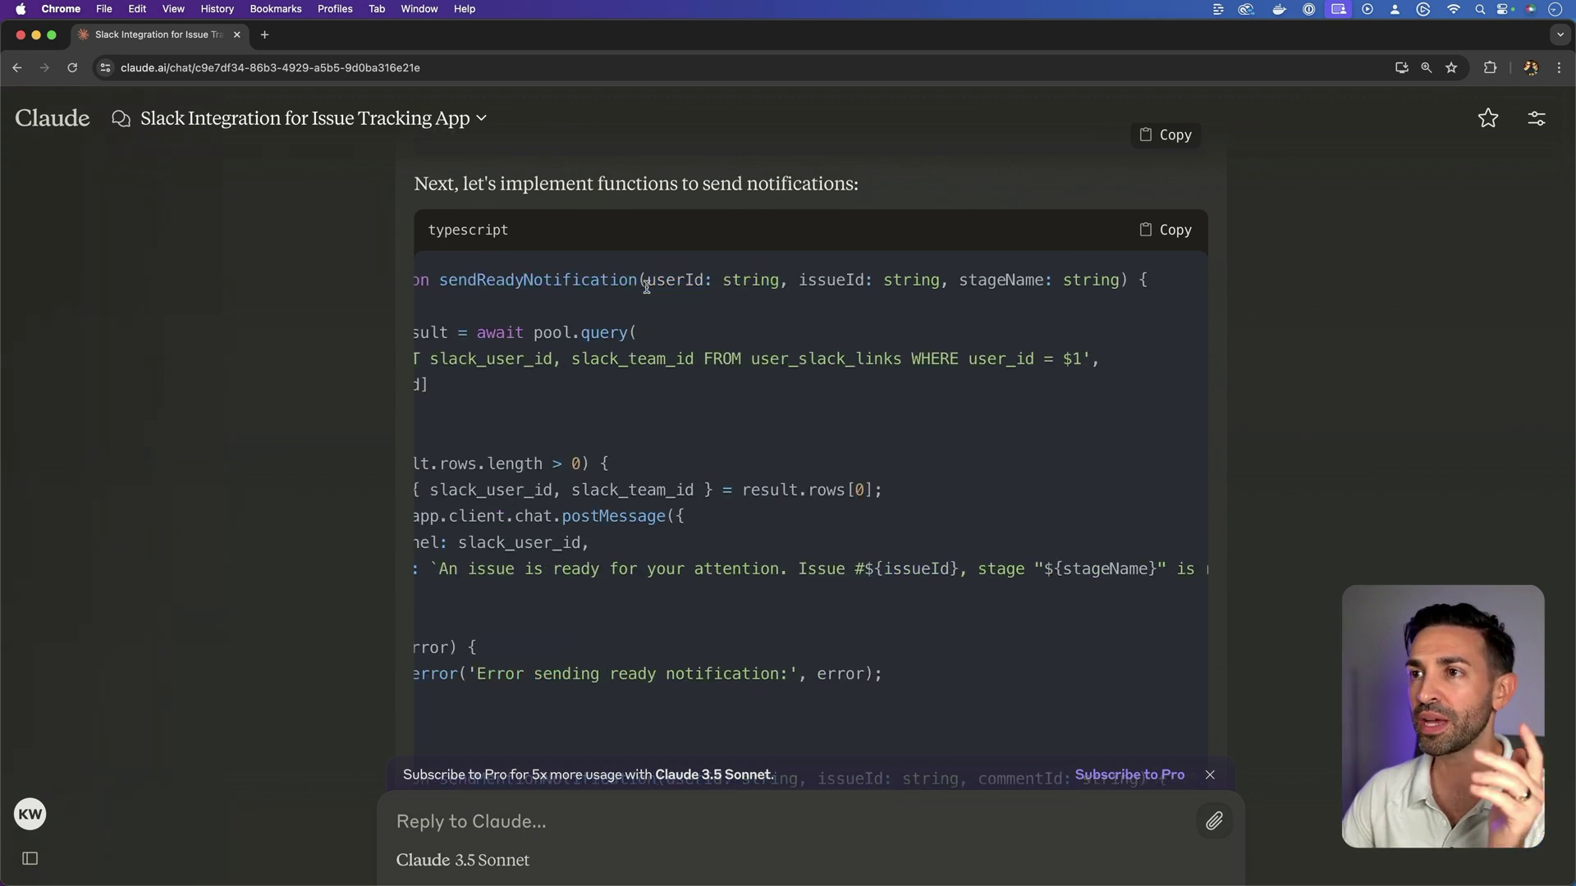
left_click_drag(649, 288, 1055, 287)
left_click_drag(959, 286, 1118, 287)
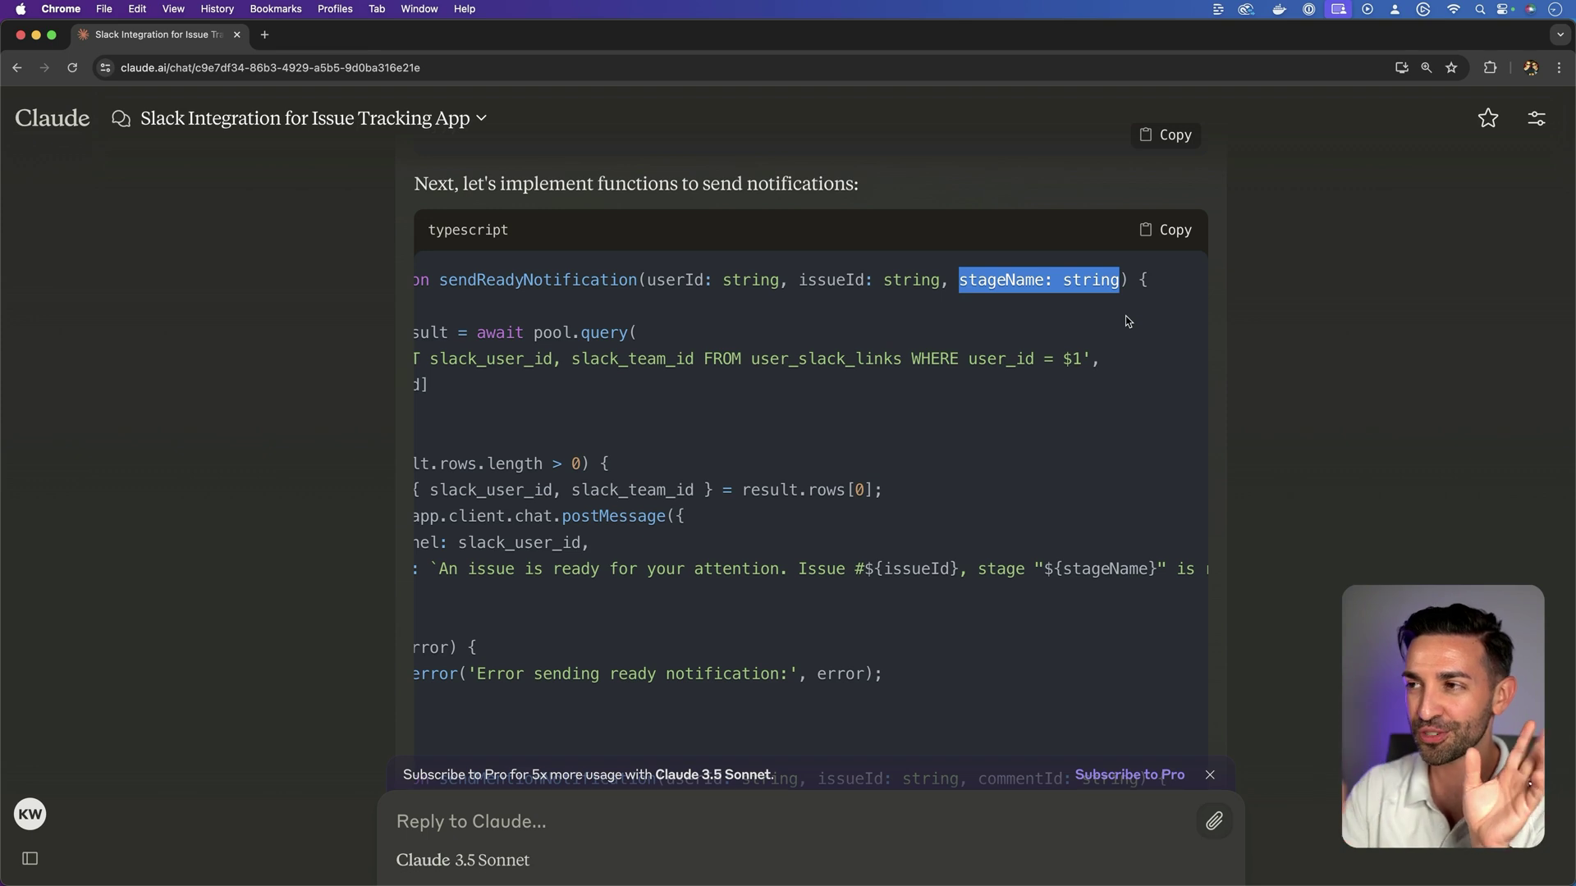
scroll(1127, 320, "left", 4)
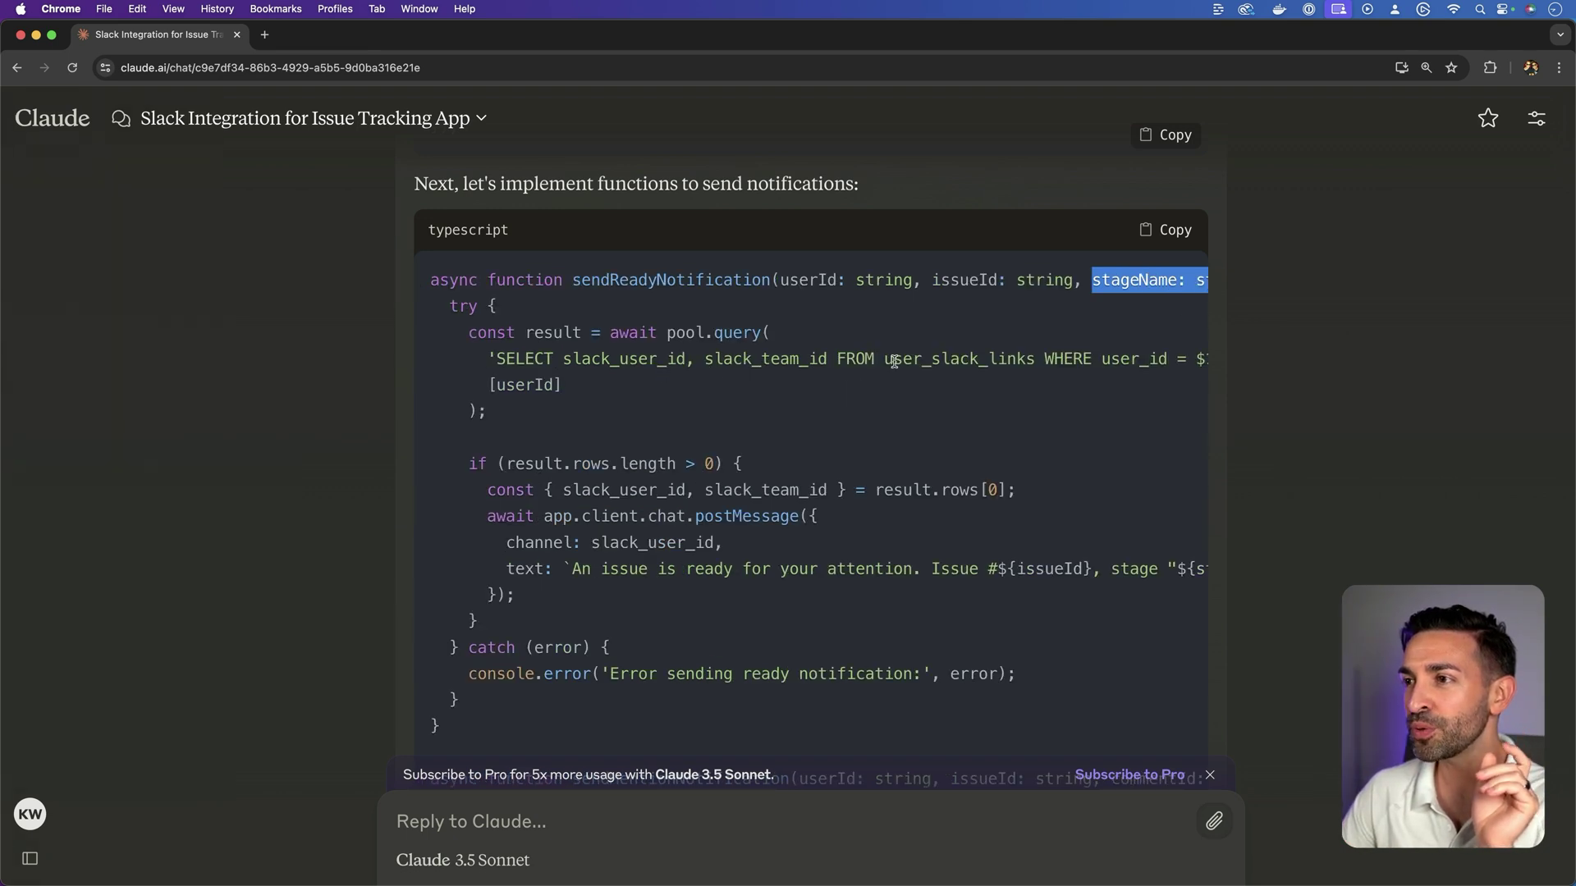
left_click_drag(886, 361, 1038, 361)
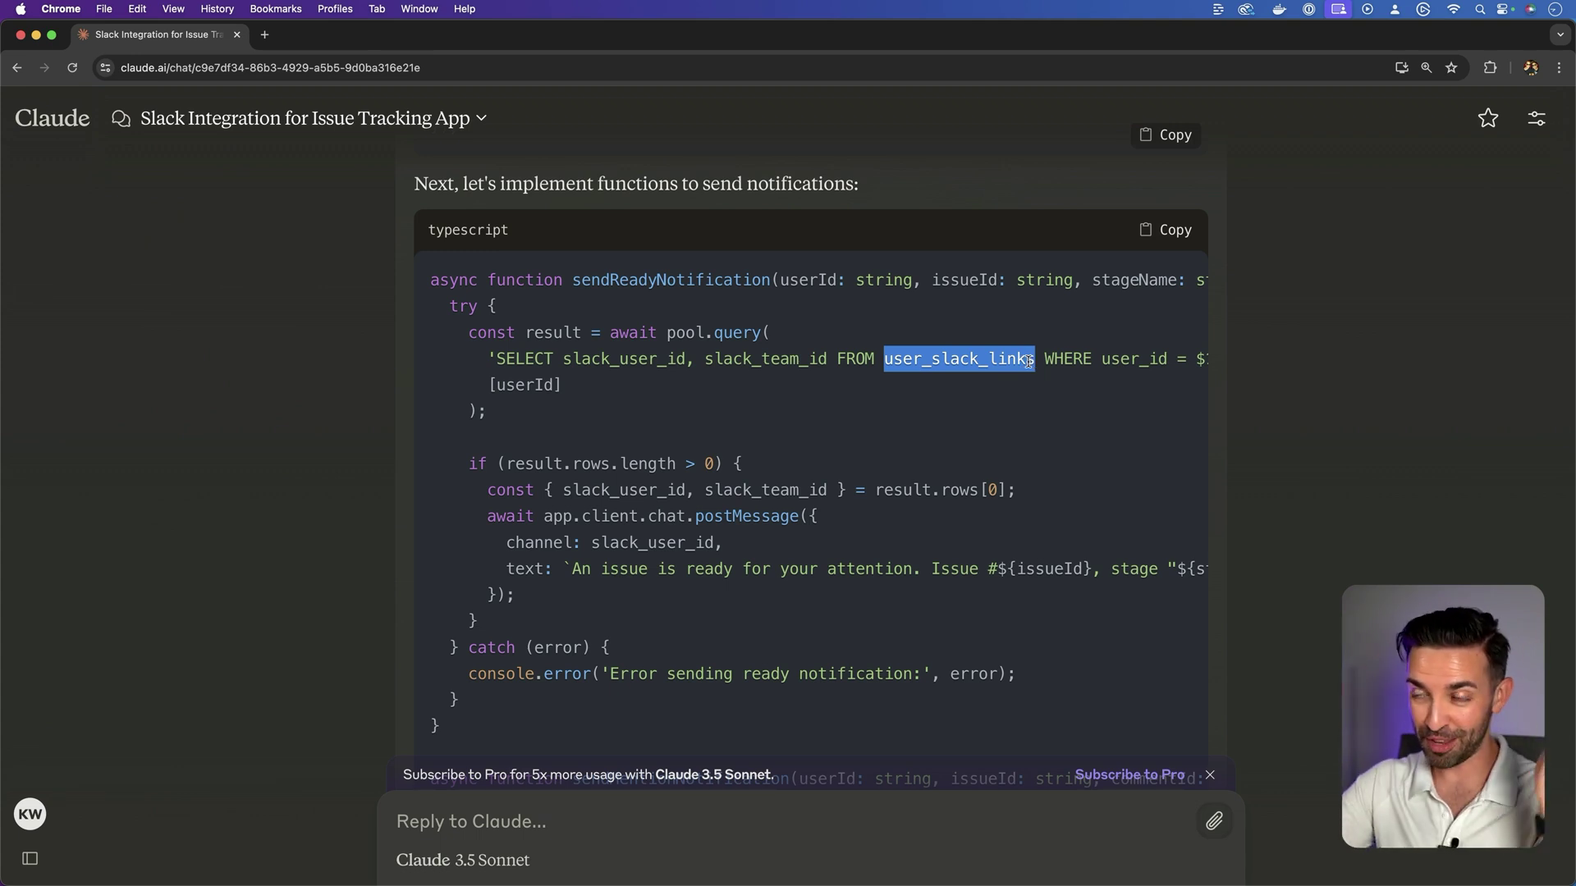
scroll(1028, 362, "right", 3)
left_click_drag(928, 361, 1043, 360)
scroll(1043, 360, "left", 5)
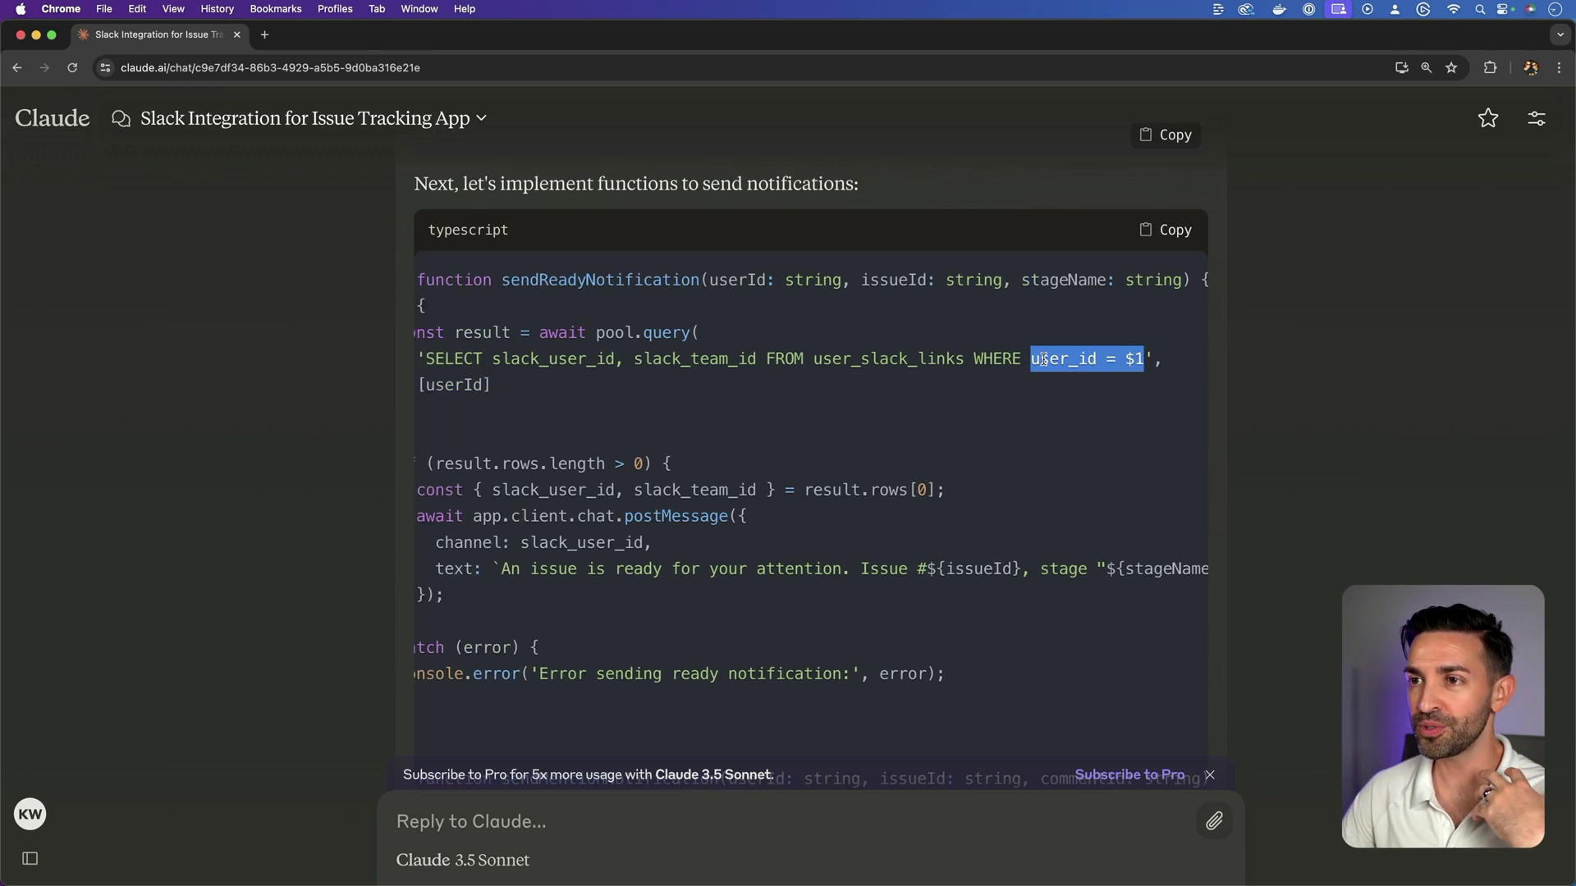
left_click_drag(562, 361, 829, 366)
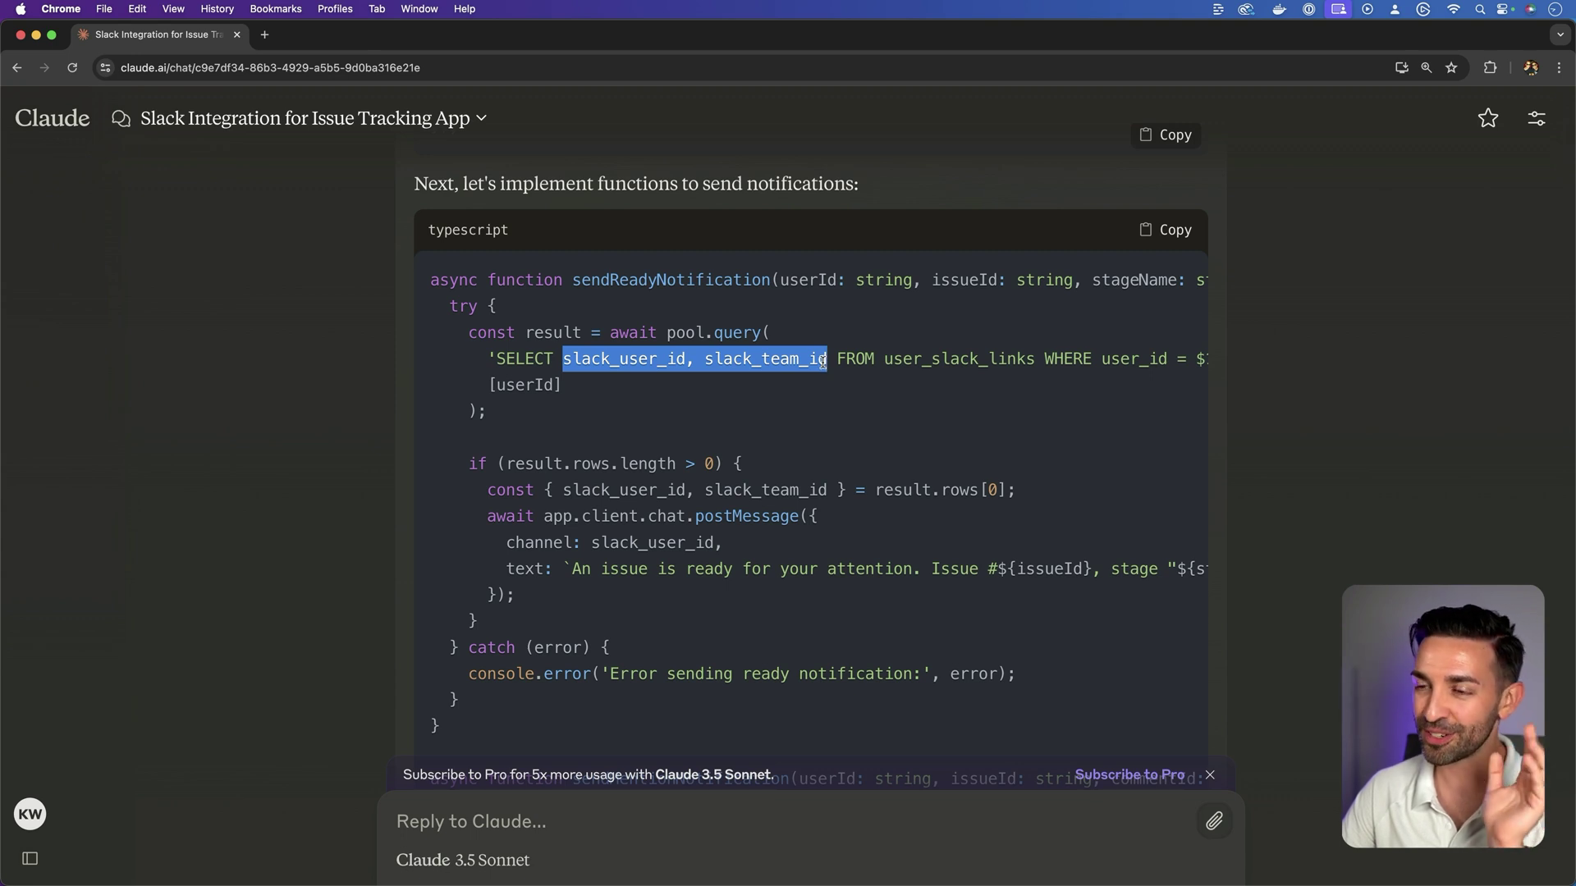
left_click_drag(573, 464, 676, 464)
left_click_drag(591, 490, 1004, 495)
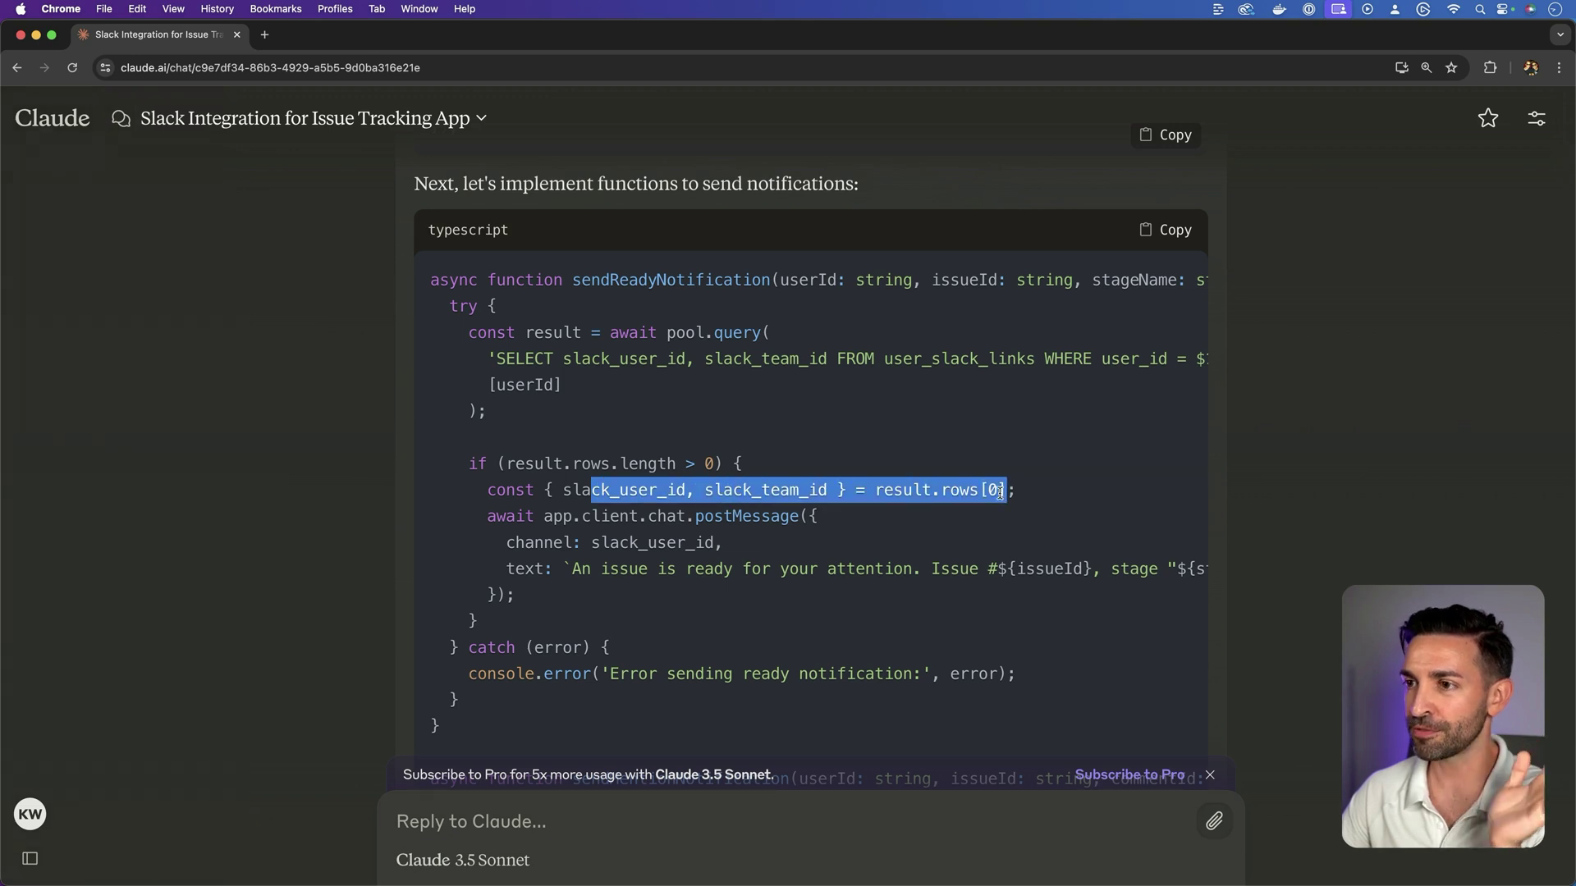
left_click_drag(542, 517, 803, 520)
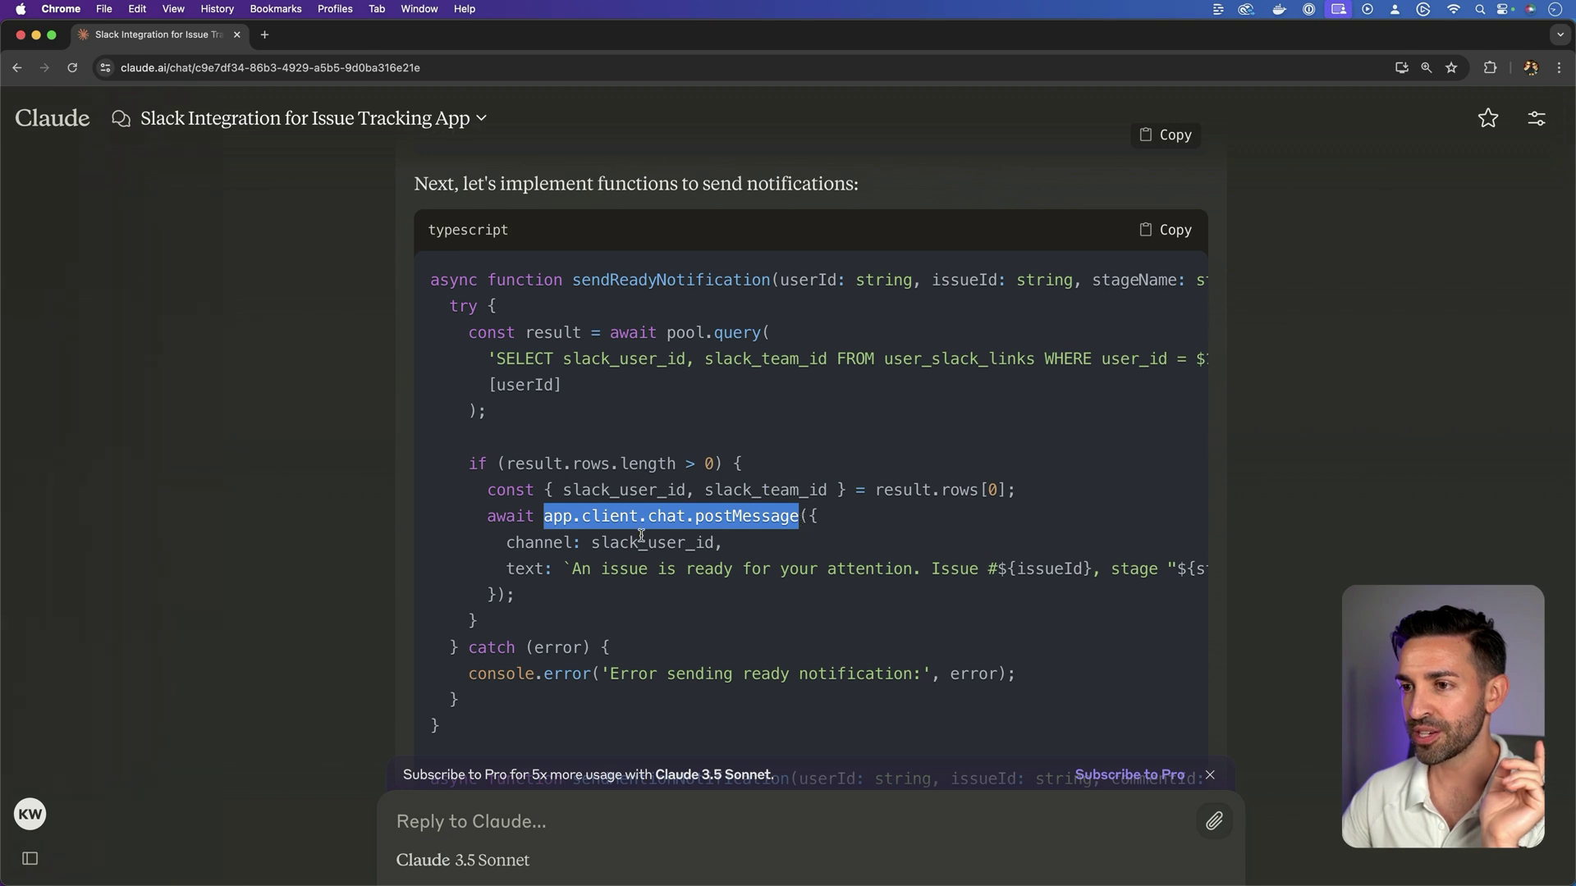
left_click_drag(590, 544, 715, 547)
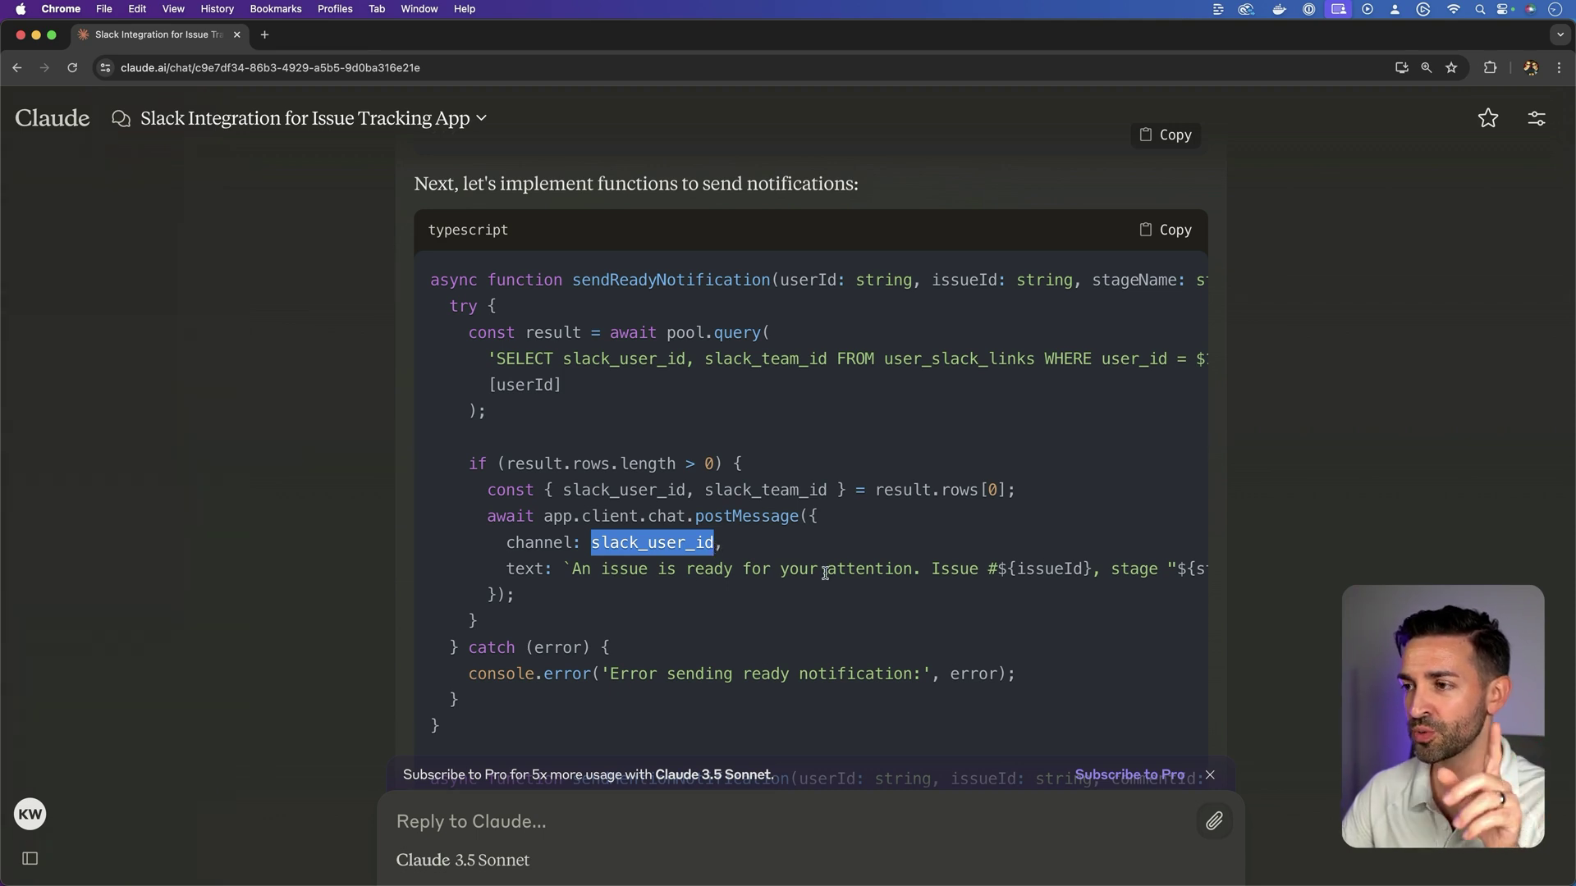
scroll(817, 572, "right", 5)
left_click_drag(815, 572, 878, 572)
scroll(878, 572, "right", 4)
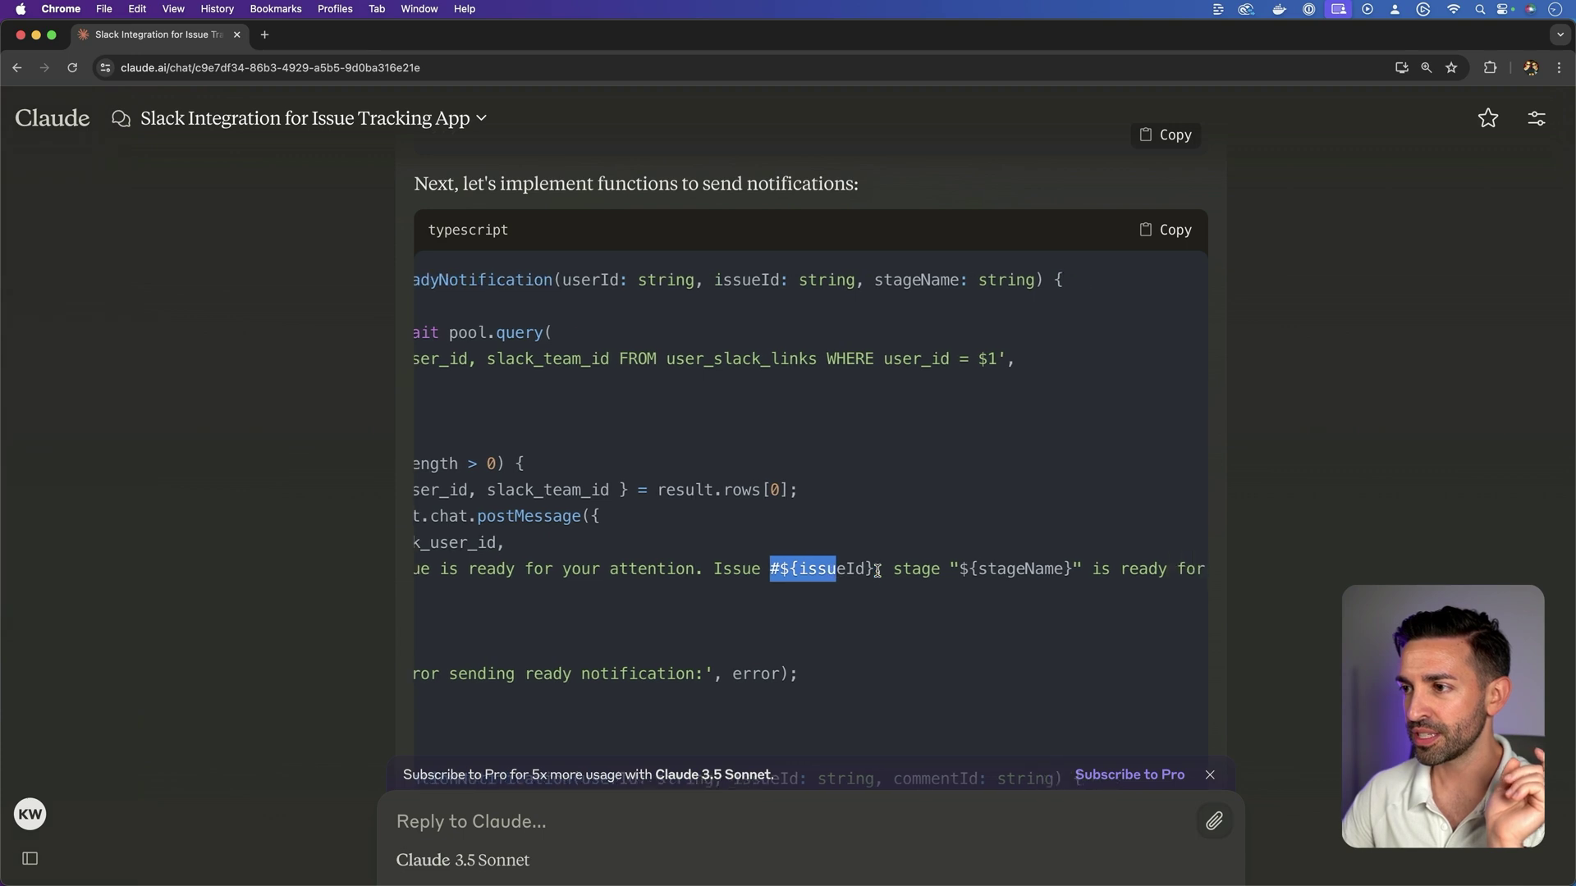
scroll(1042, 569, "left", 8)
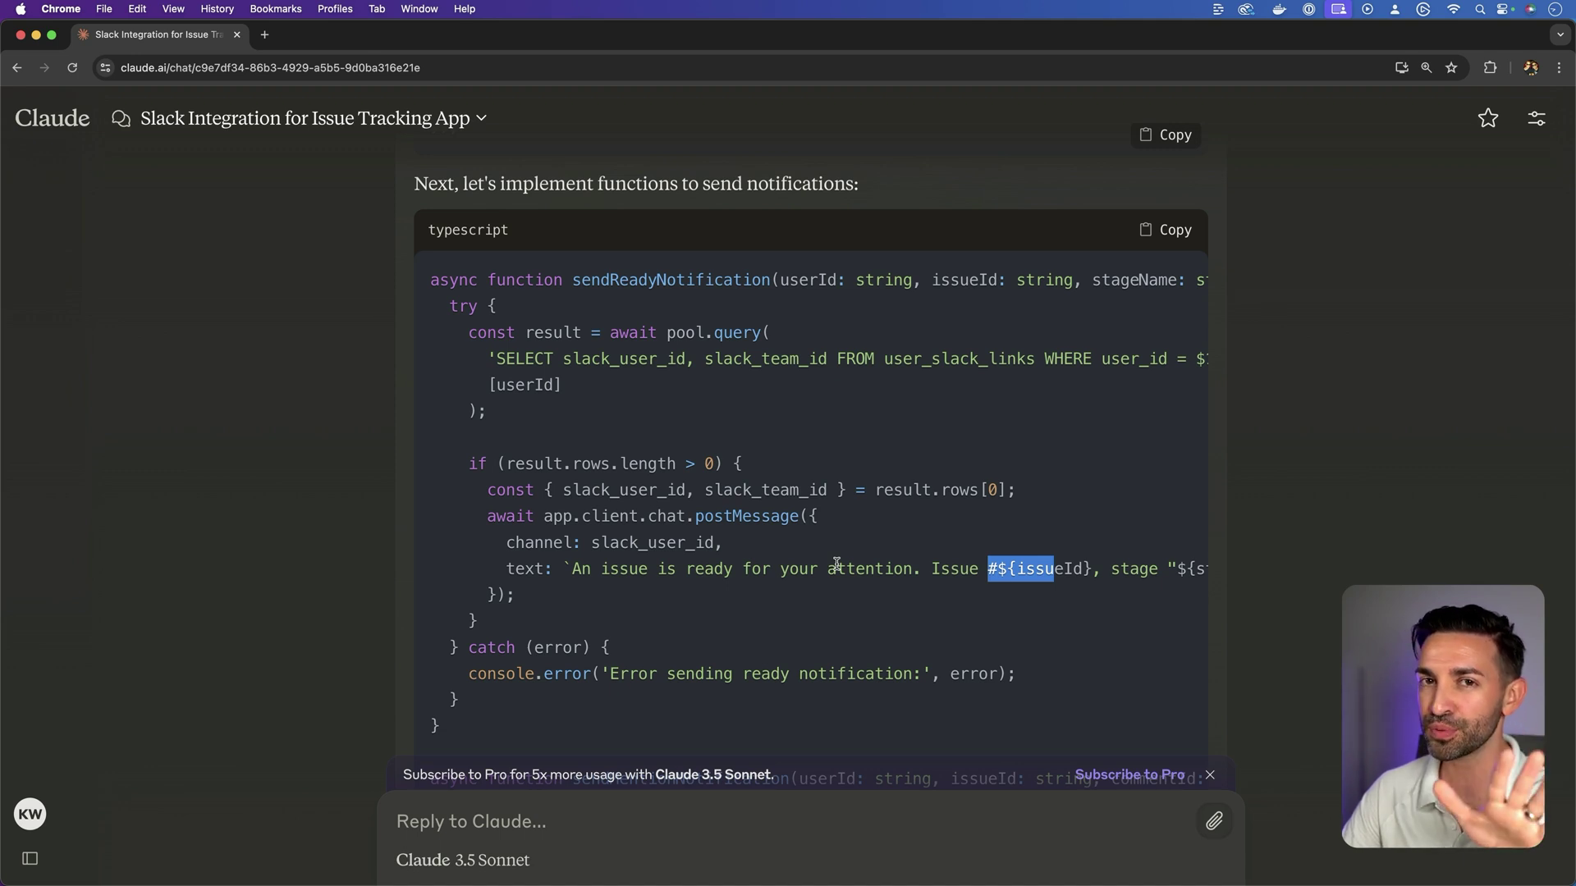
scroll(840, 565, "down", 6)
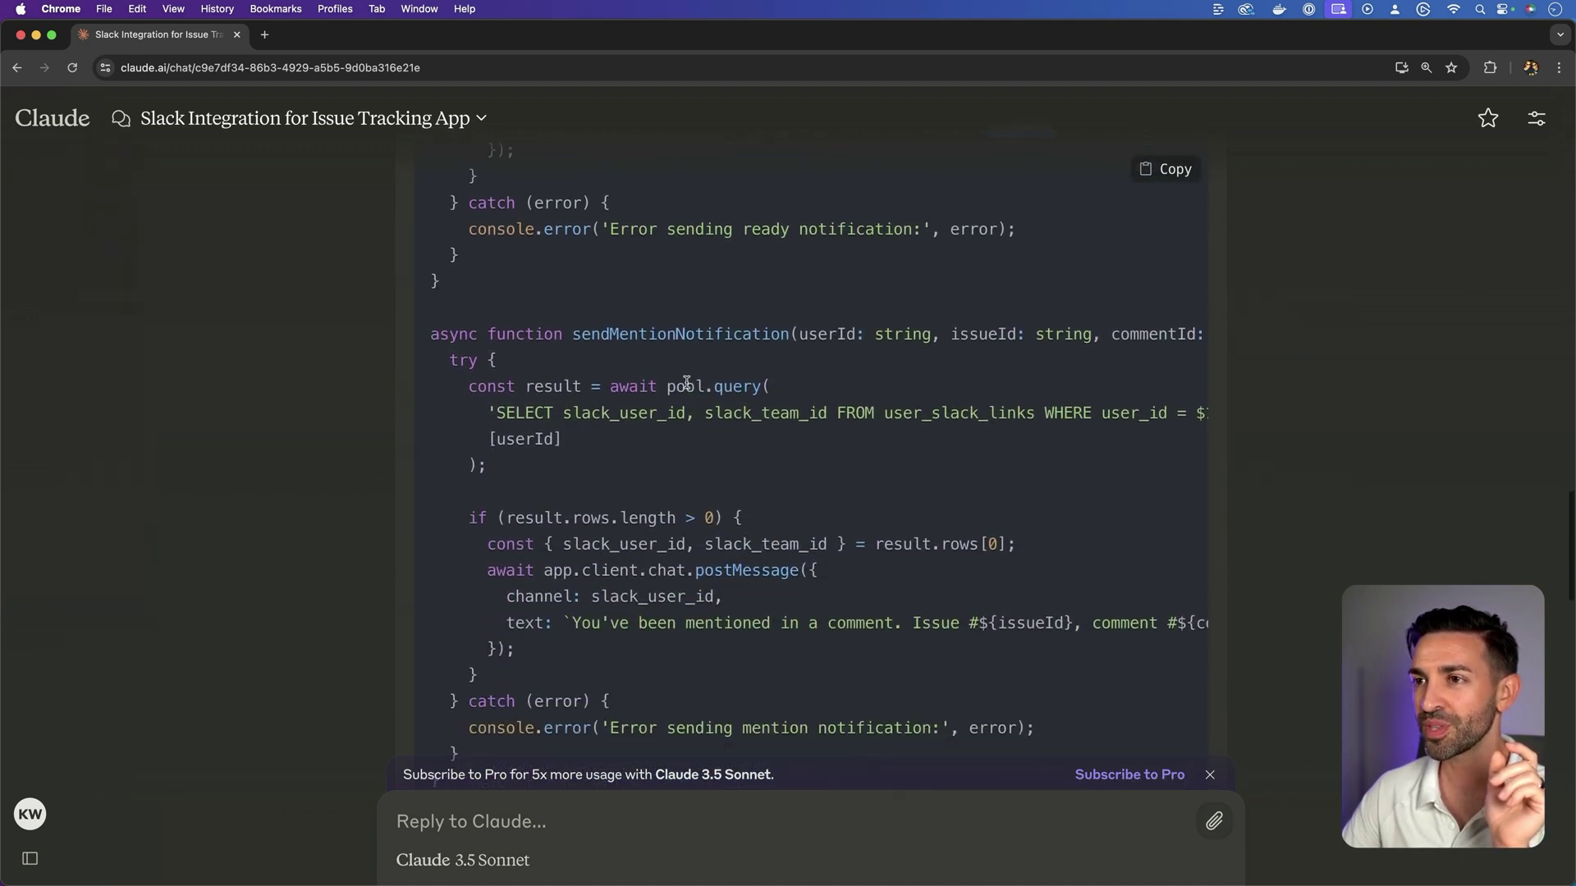
left_click_drag(567, 335, 788, 335)
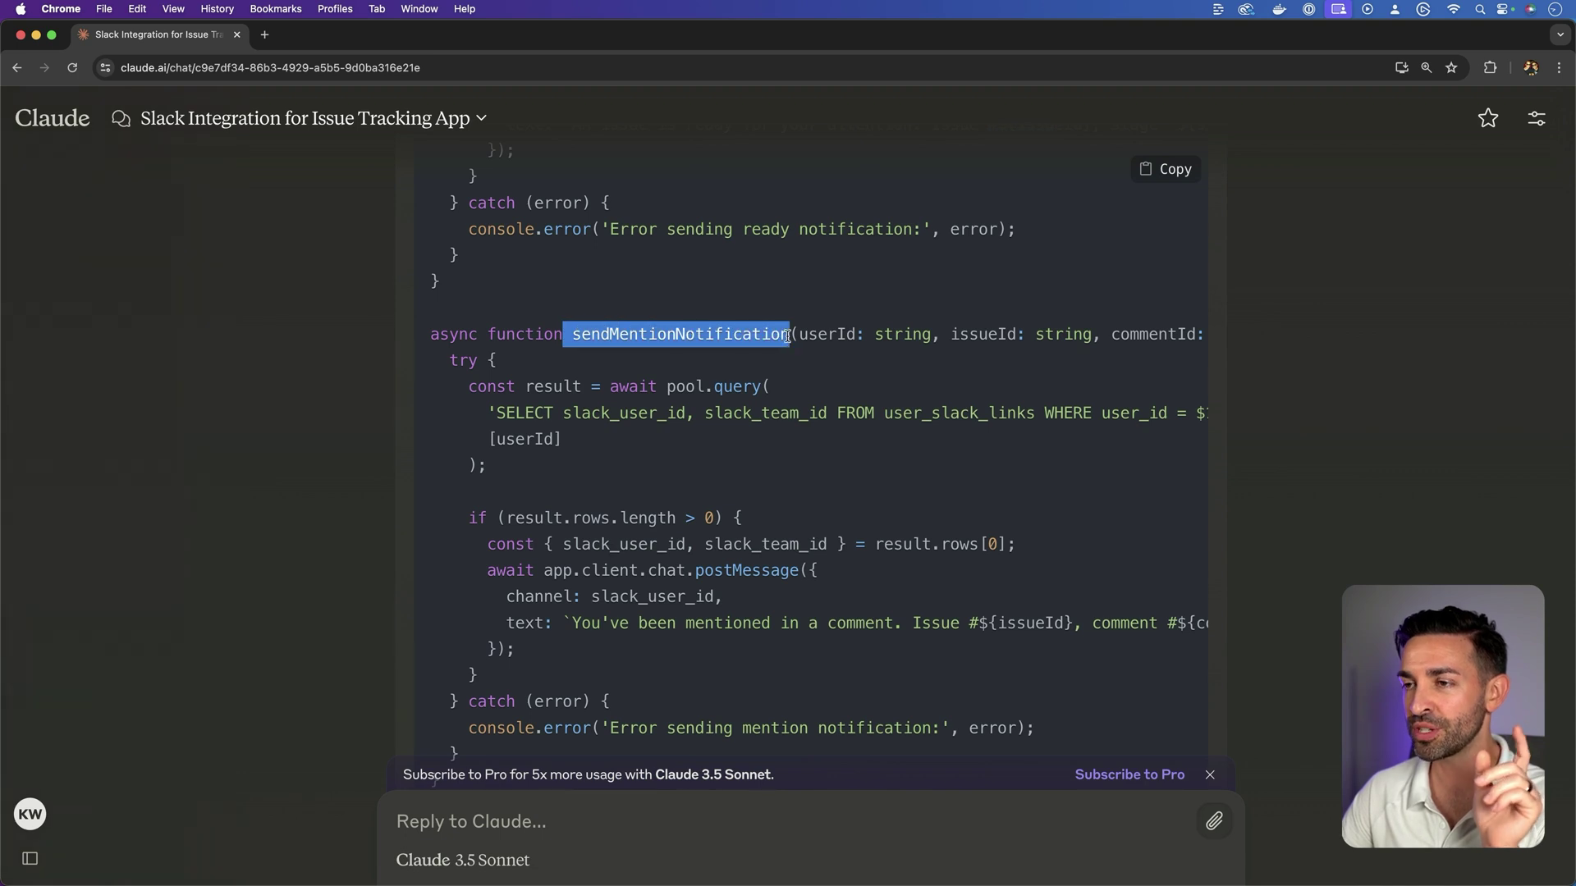
scroll(739, 354, "down", 1)
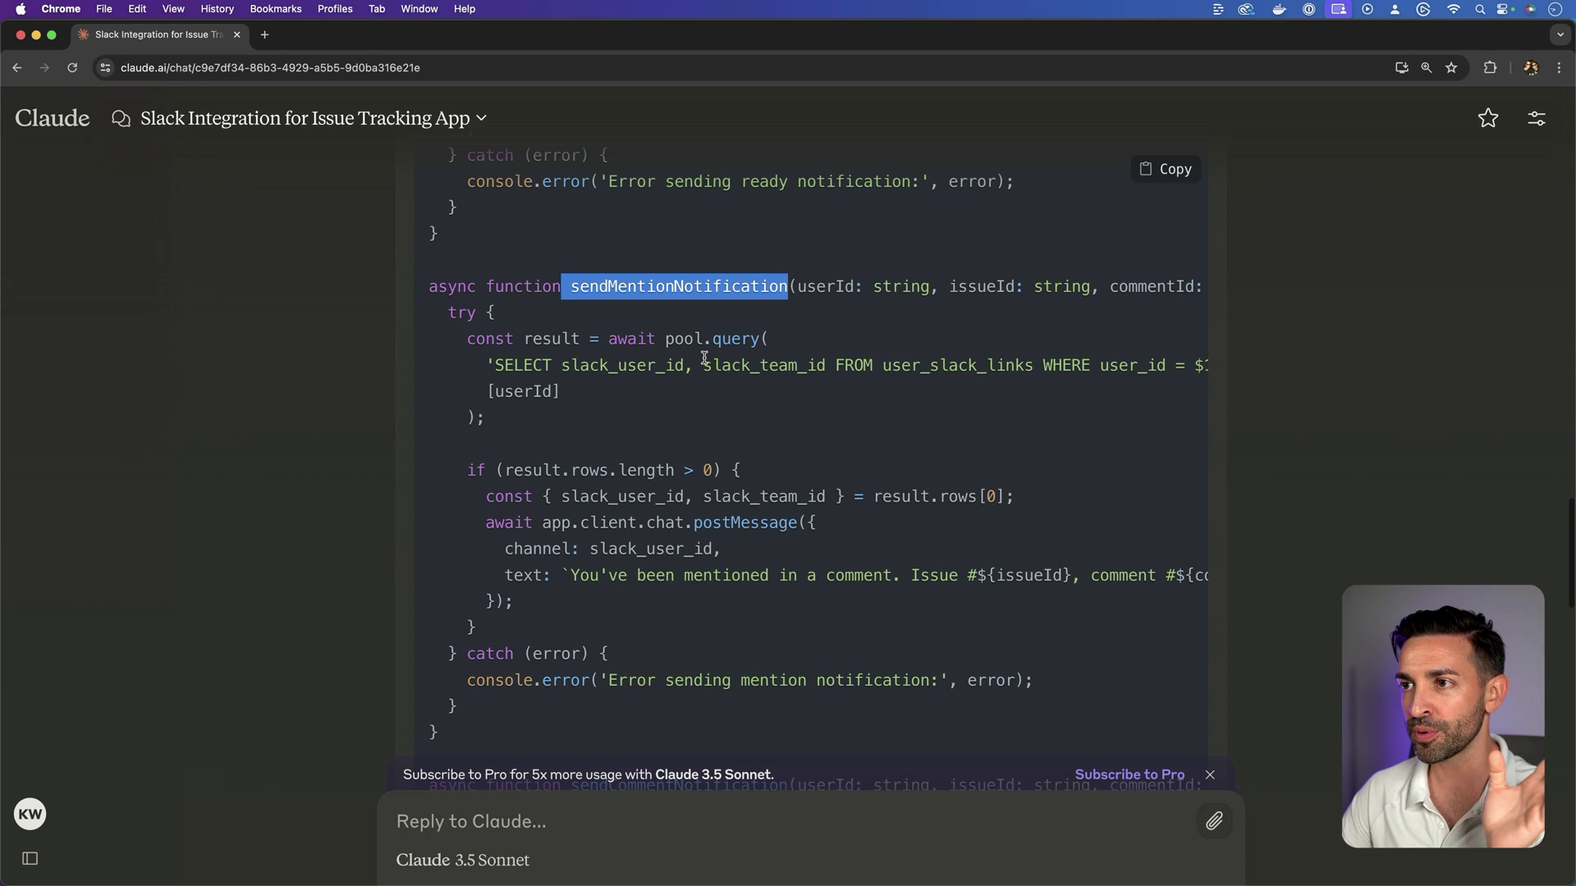
left_click_drag(686, 366, 876, 362)
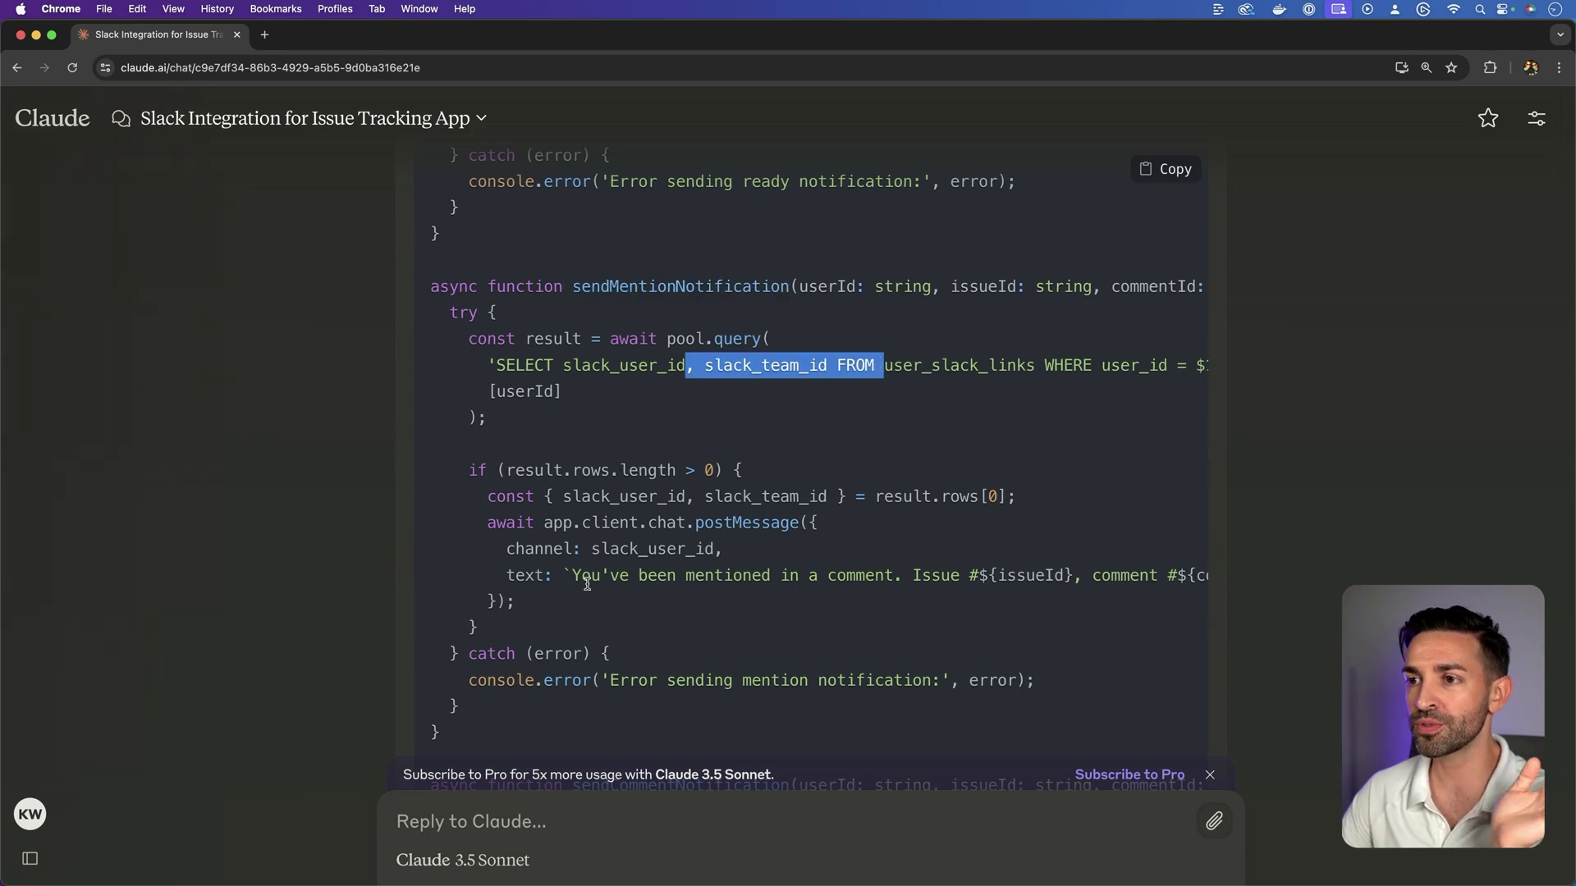
left_click_drag(618, 523, 645, 592)
left_click(645, 593)
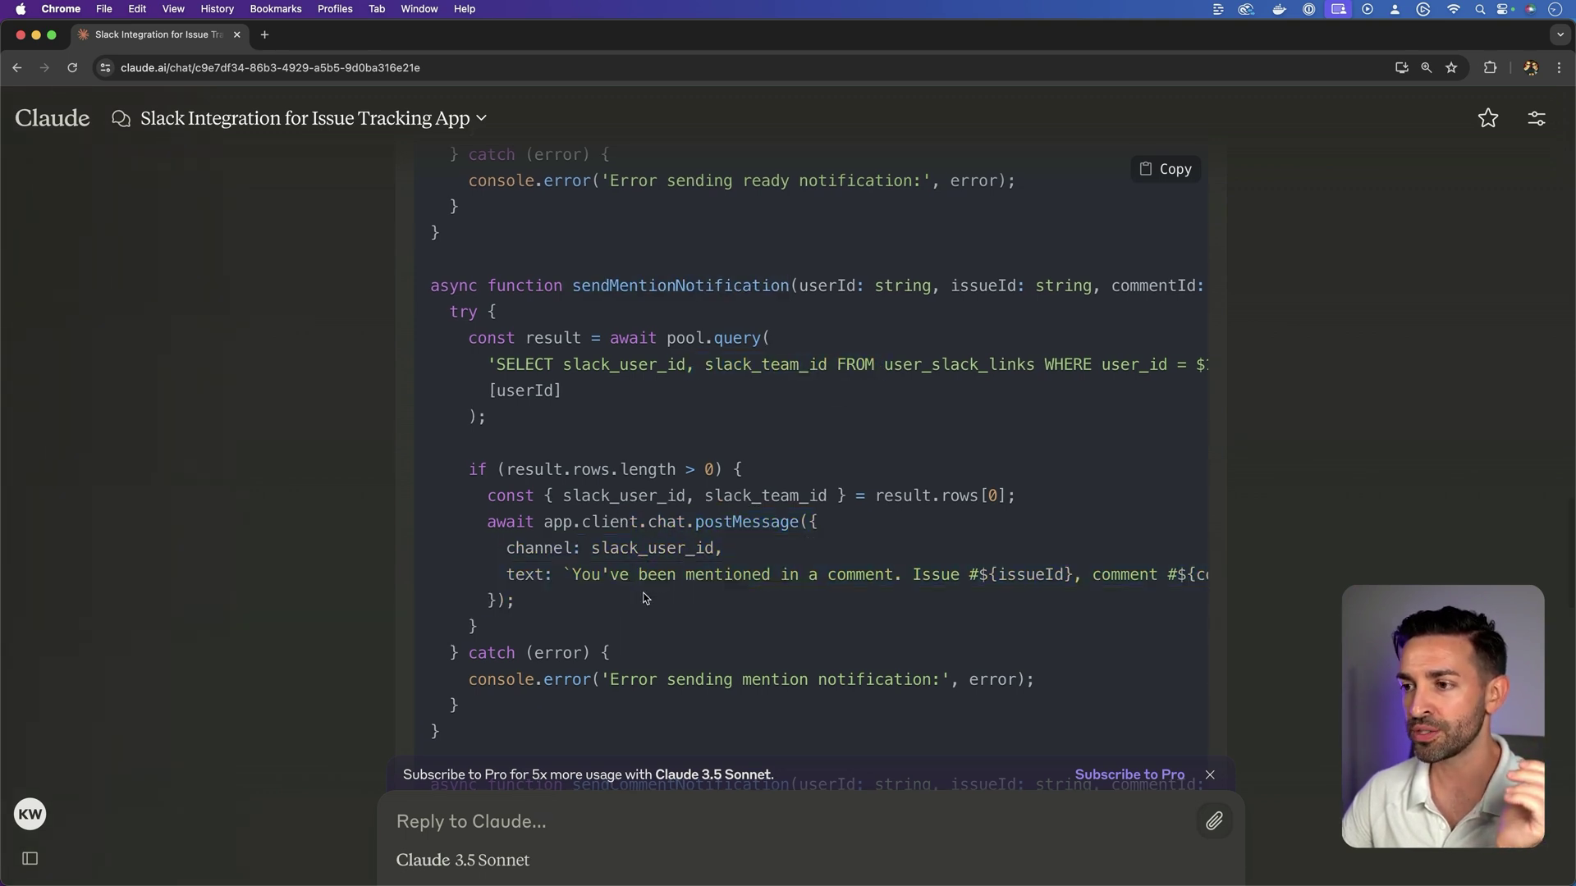
scroll(645, 592, "down", 10)
scroll(644, 592, "down", 2)
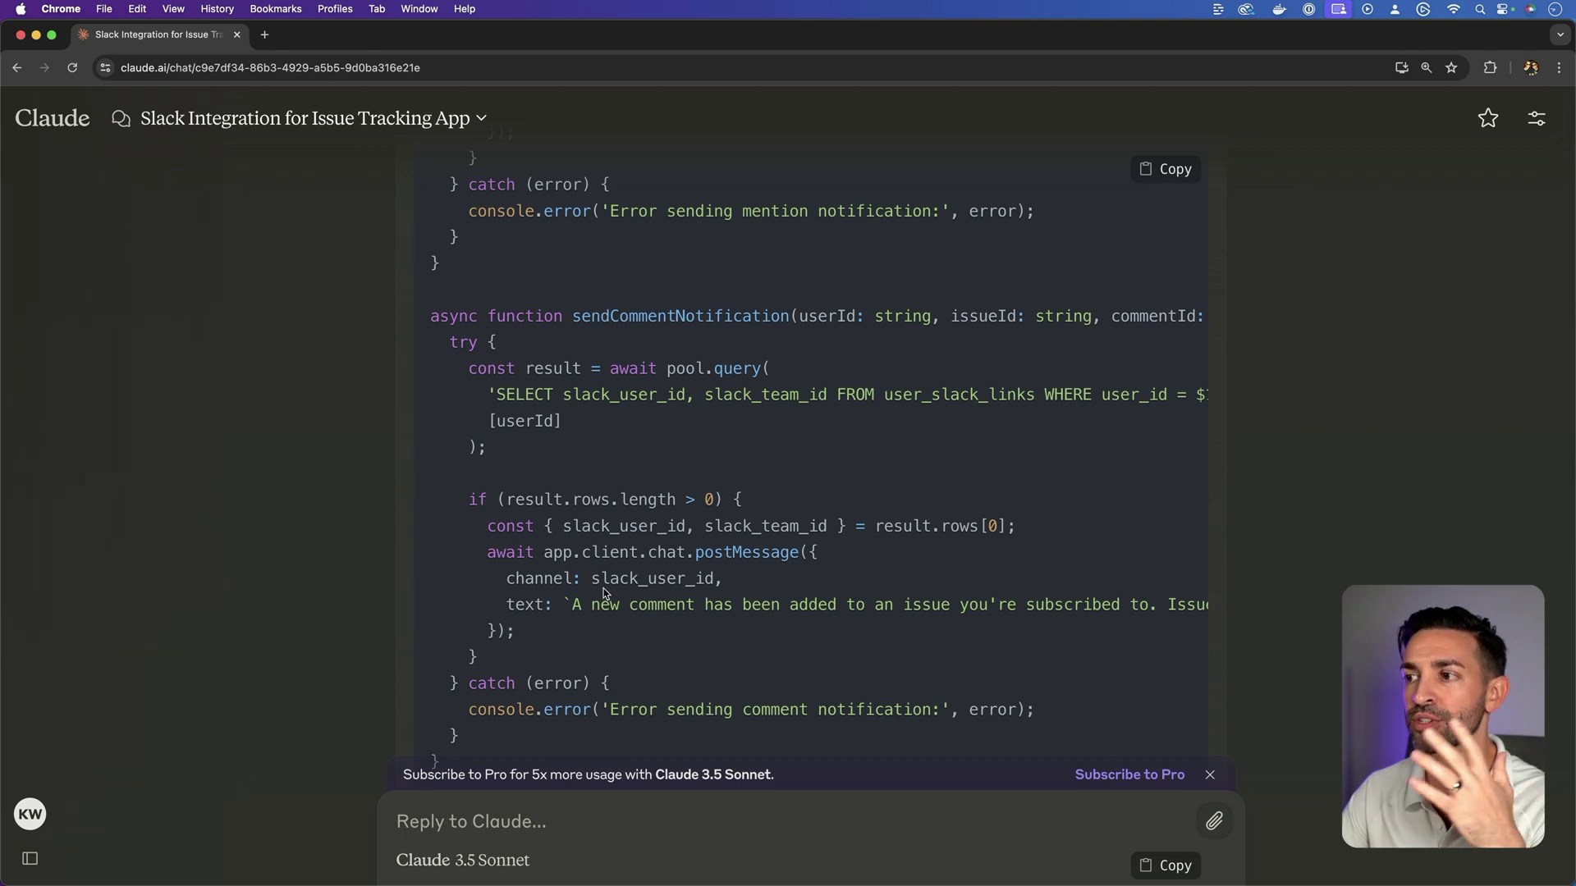
scroll(673, 590, "down", 15)
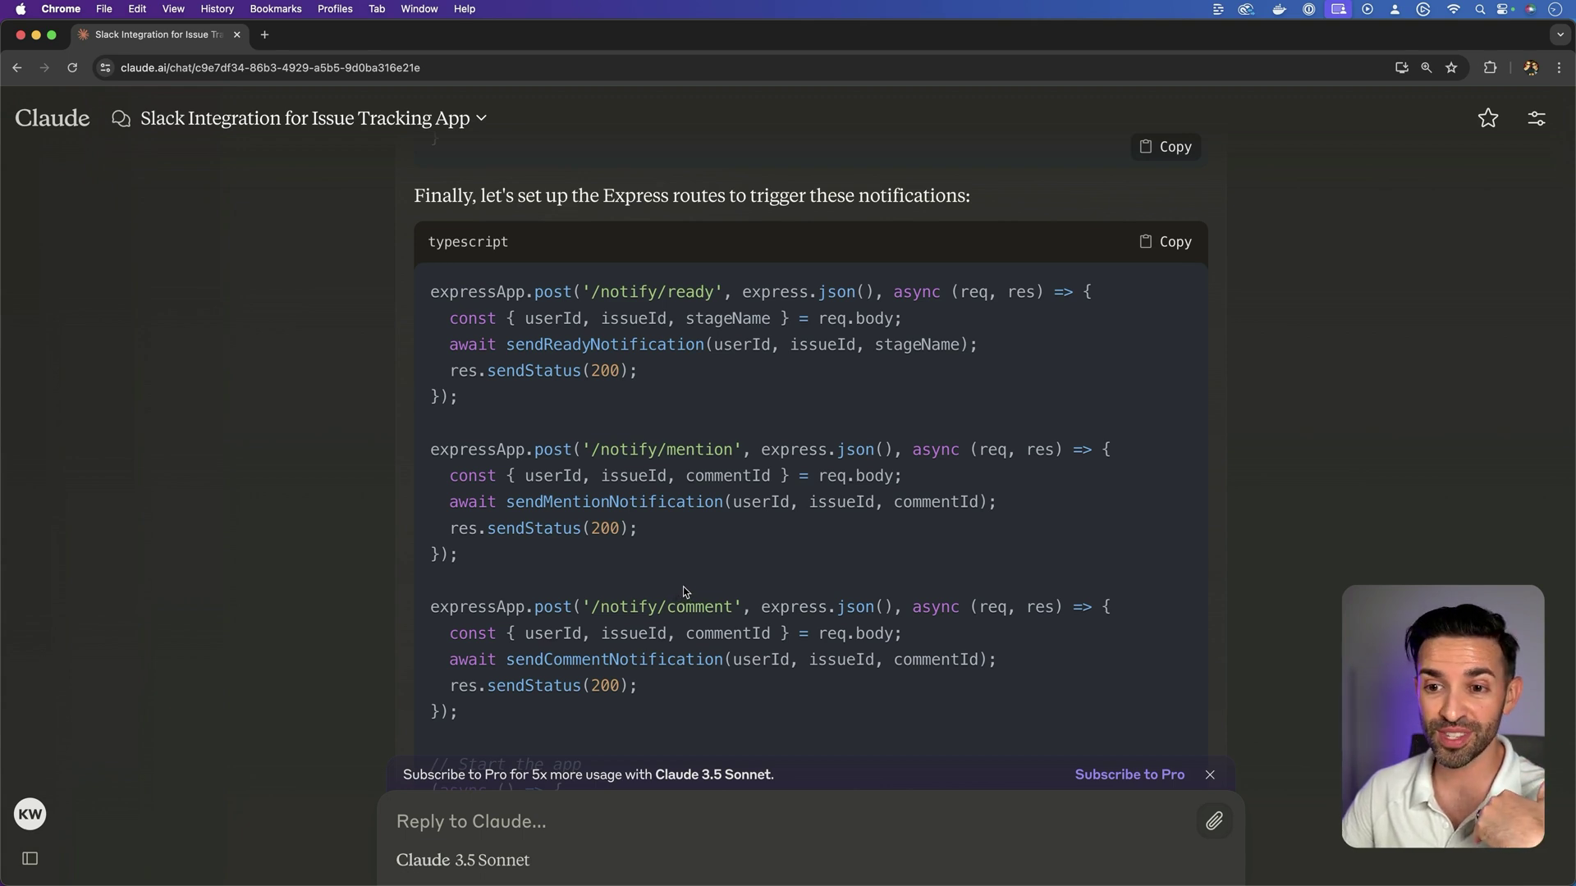
scroll(684, 587, "down", 1)
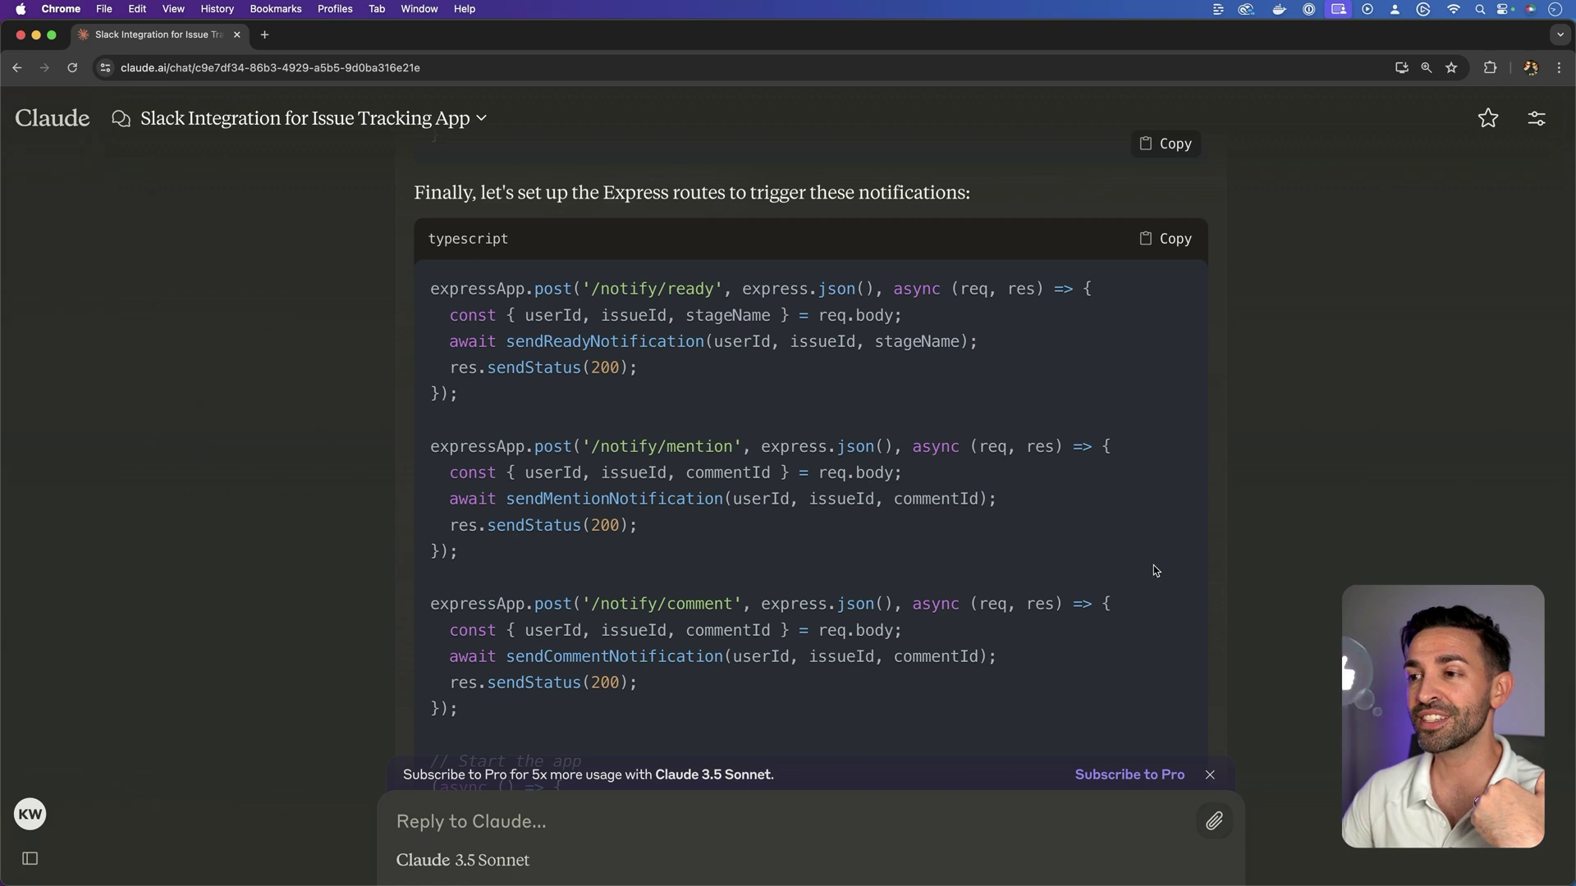
left_click(1340, 10)
left_click(1340, 10)
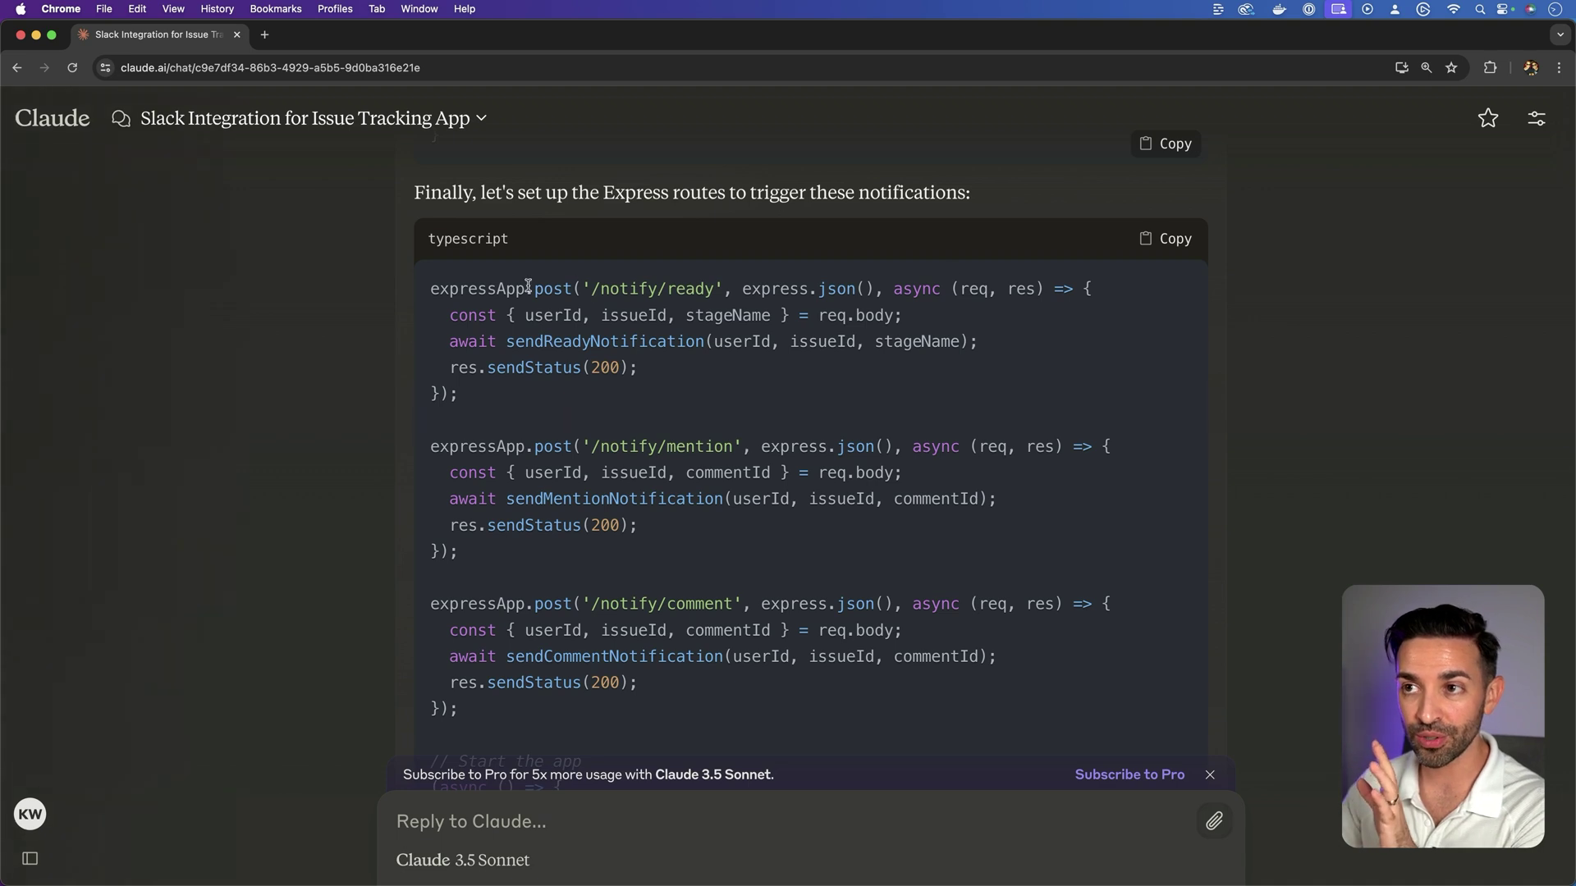
left_click_drag(528, 288, 719, 707)
left_click(719, 707)
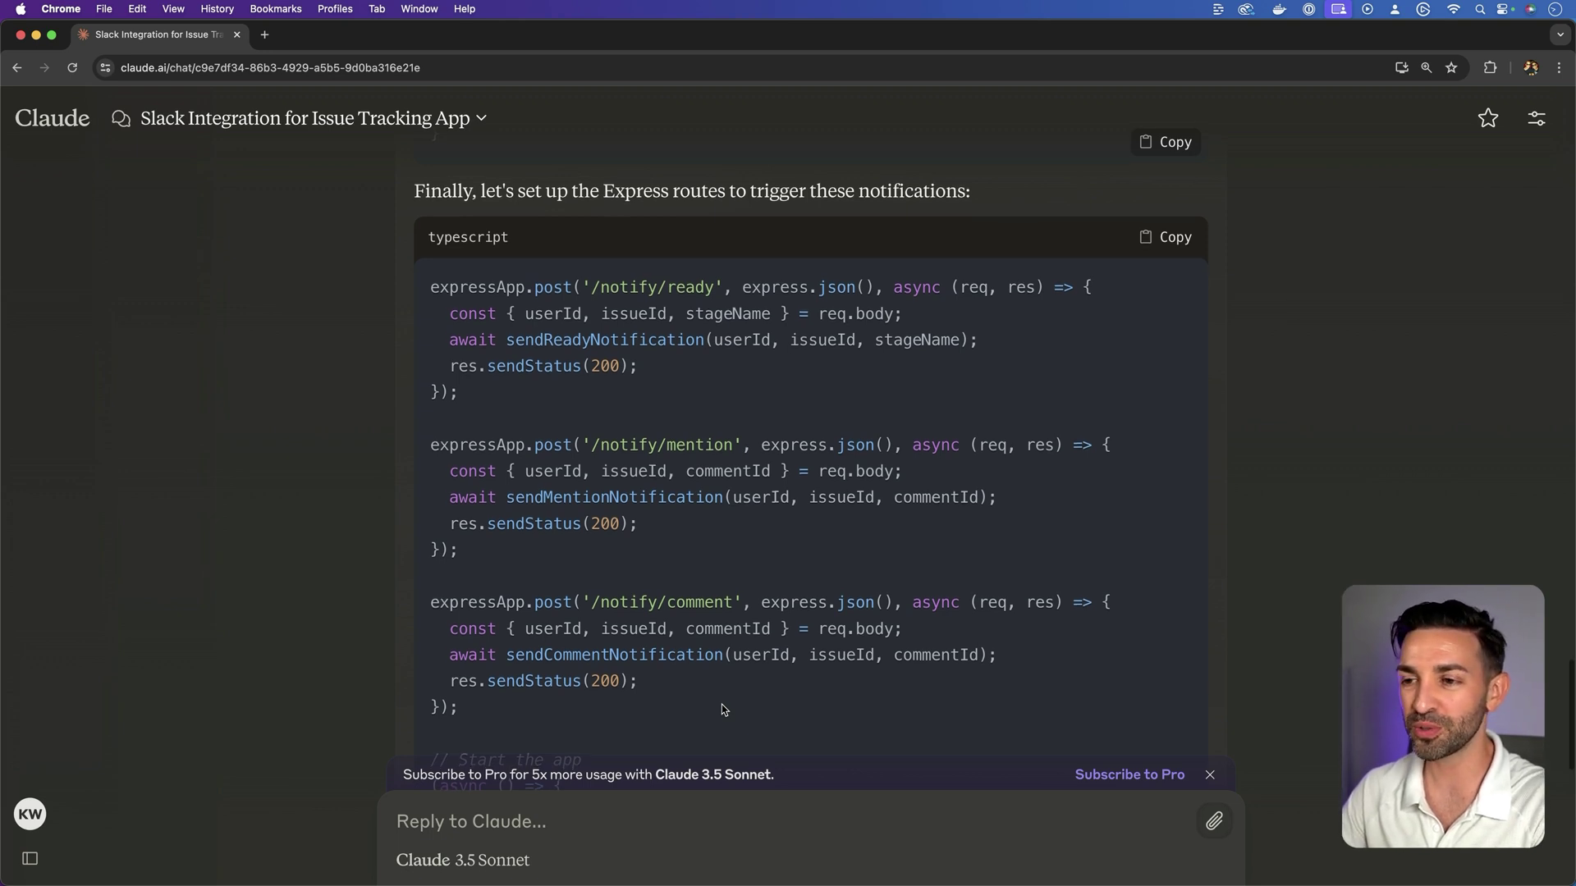
scroll(721, 704, "down", 10)
scroll(722, 704, "down", 5)
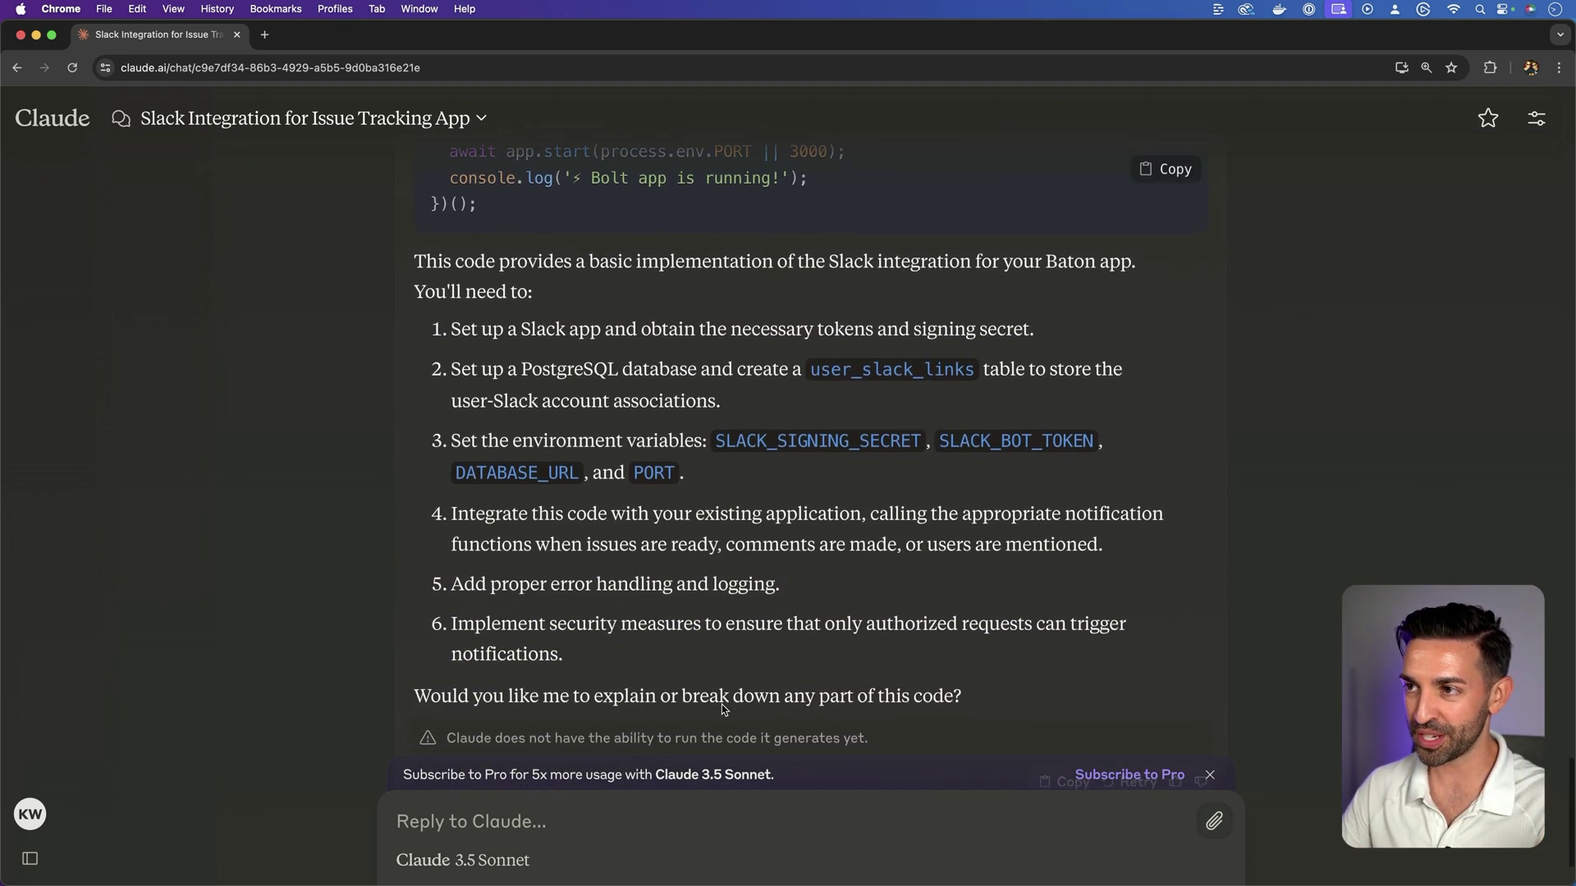
scroll(725, 704, "up", 20)
scroll(732, 705, "up", 7)
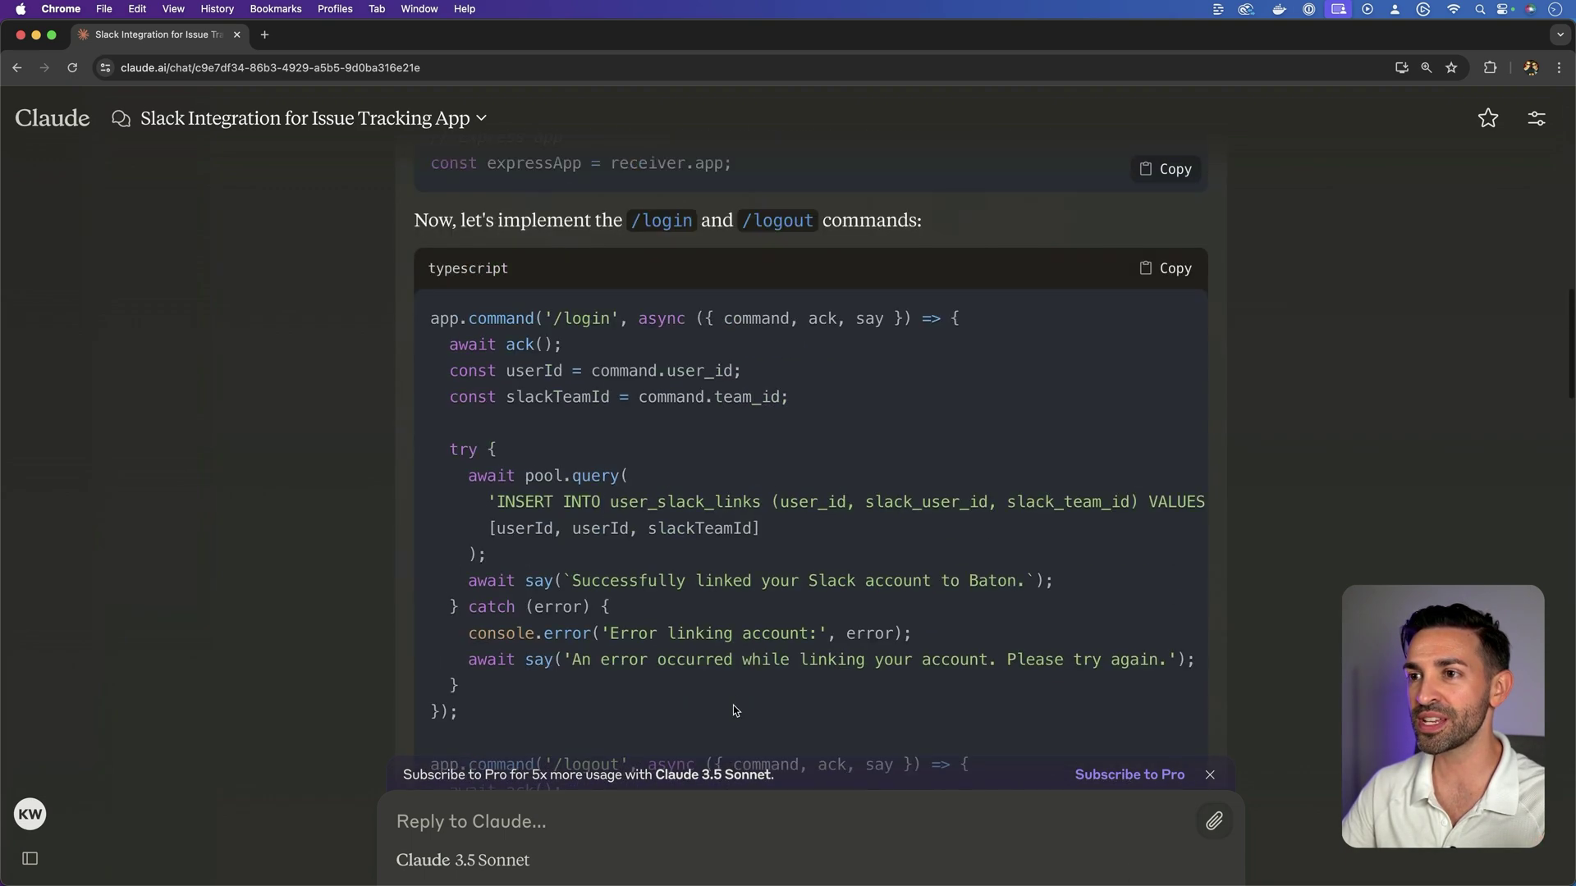
left_click_drag(618, 501, 1036, 501)
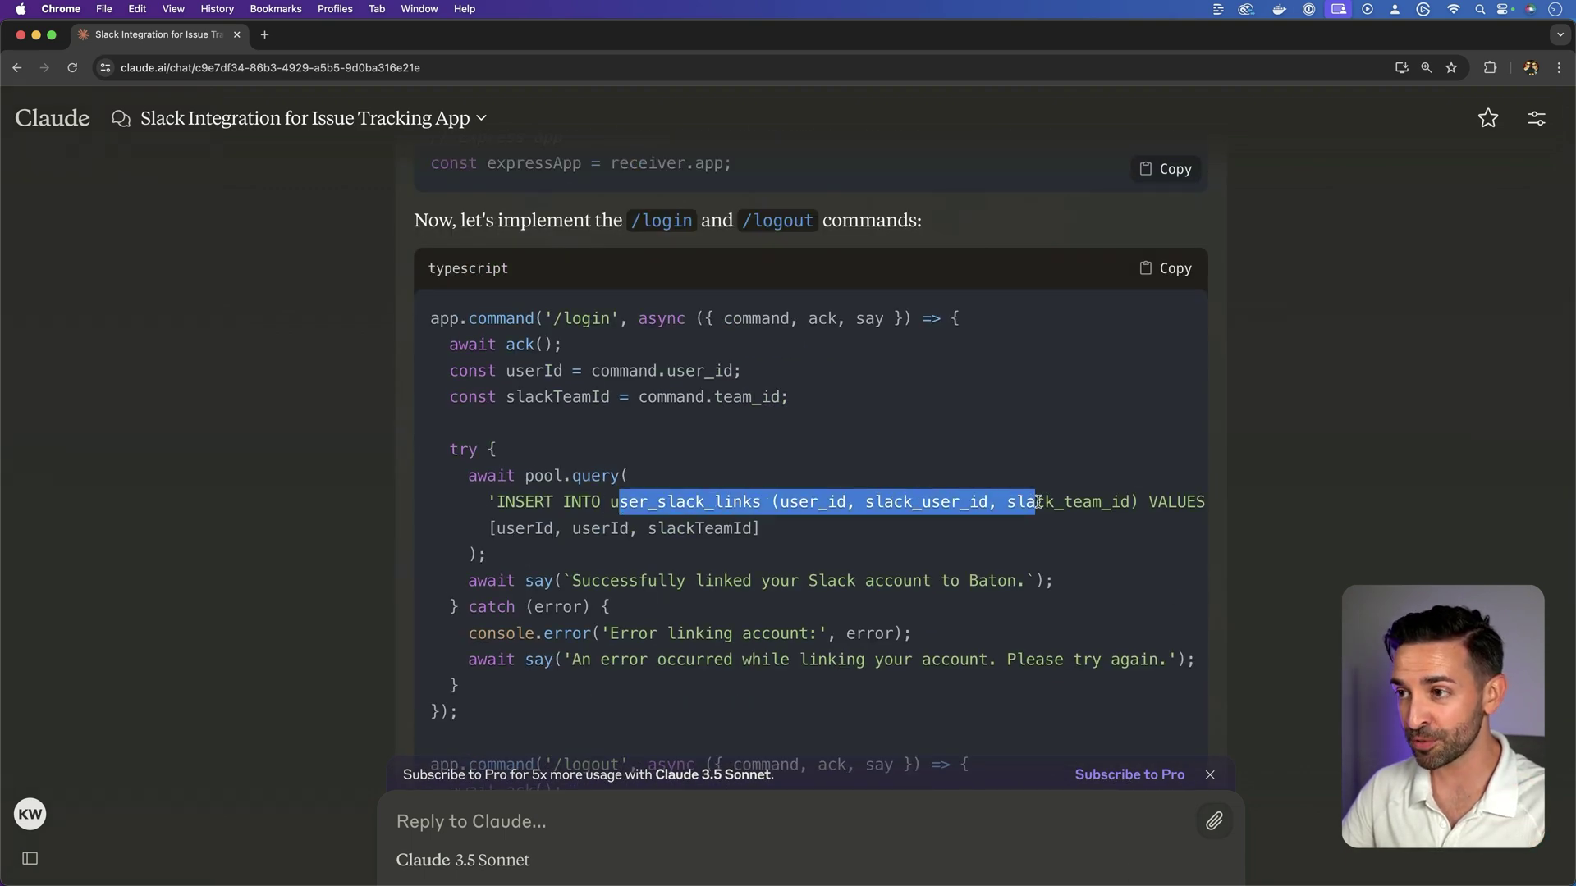
left_click(1035, 502)
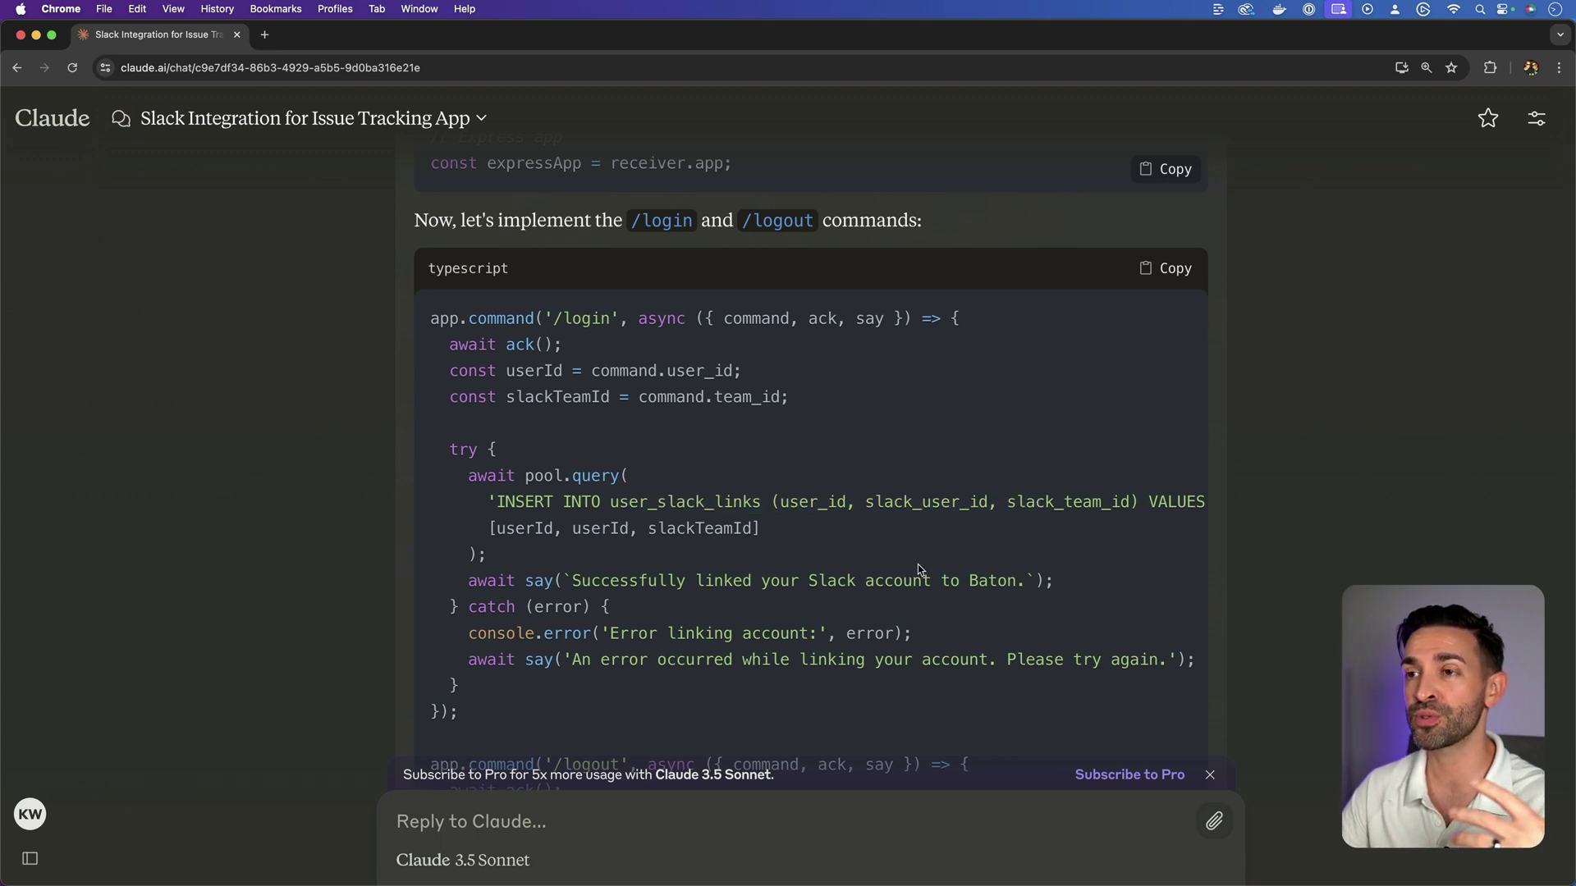
scroll(917, 564, "up", 10)
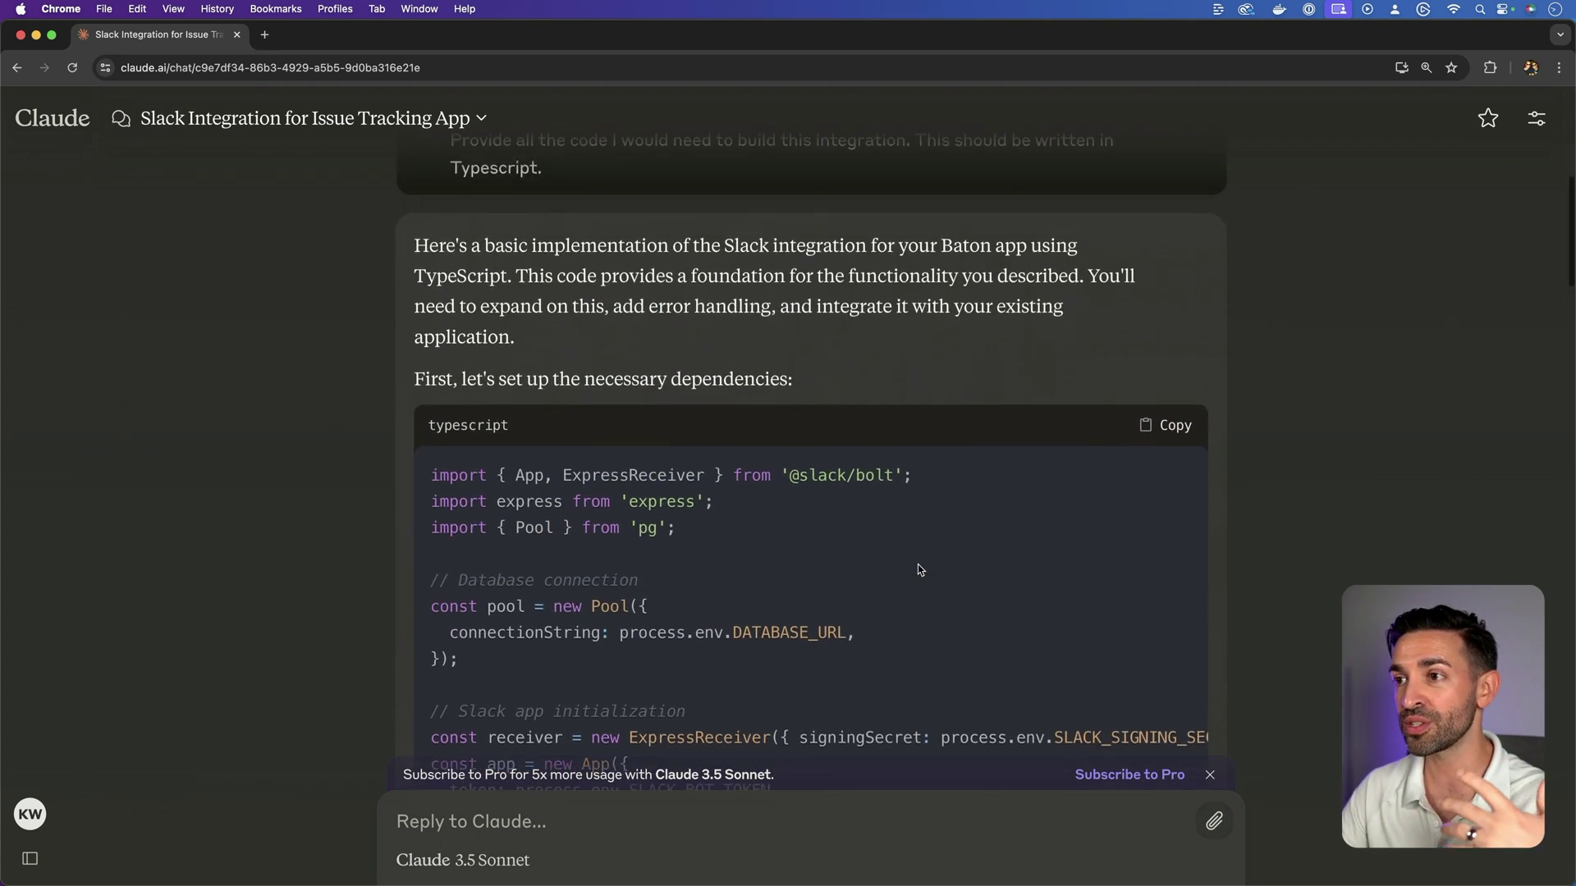
scroll(917, 563, "down", 15)
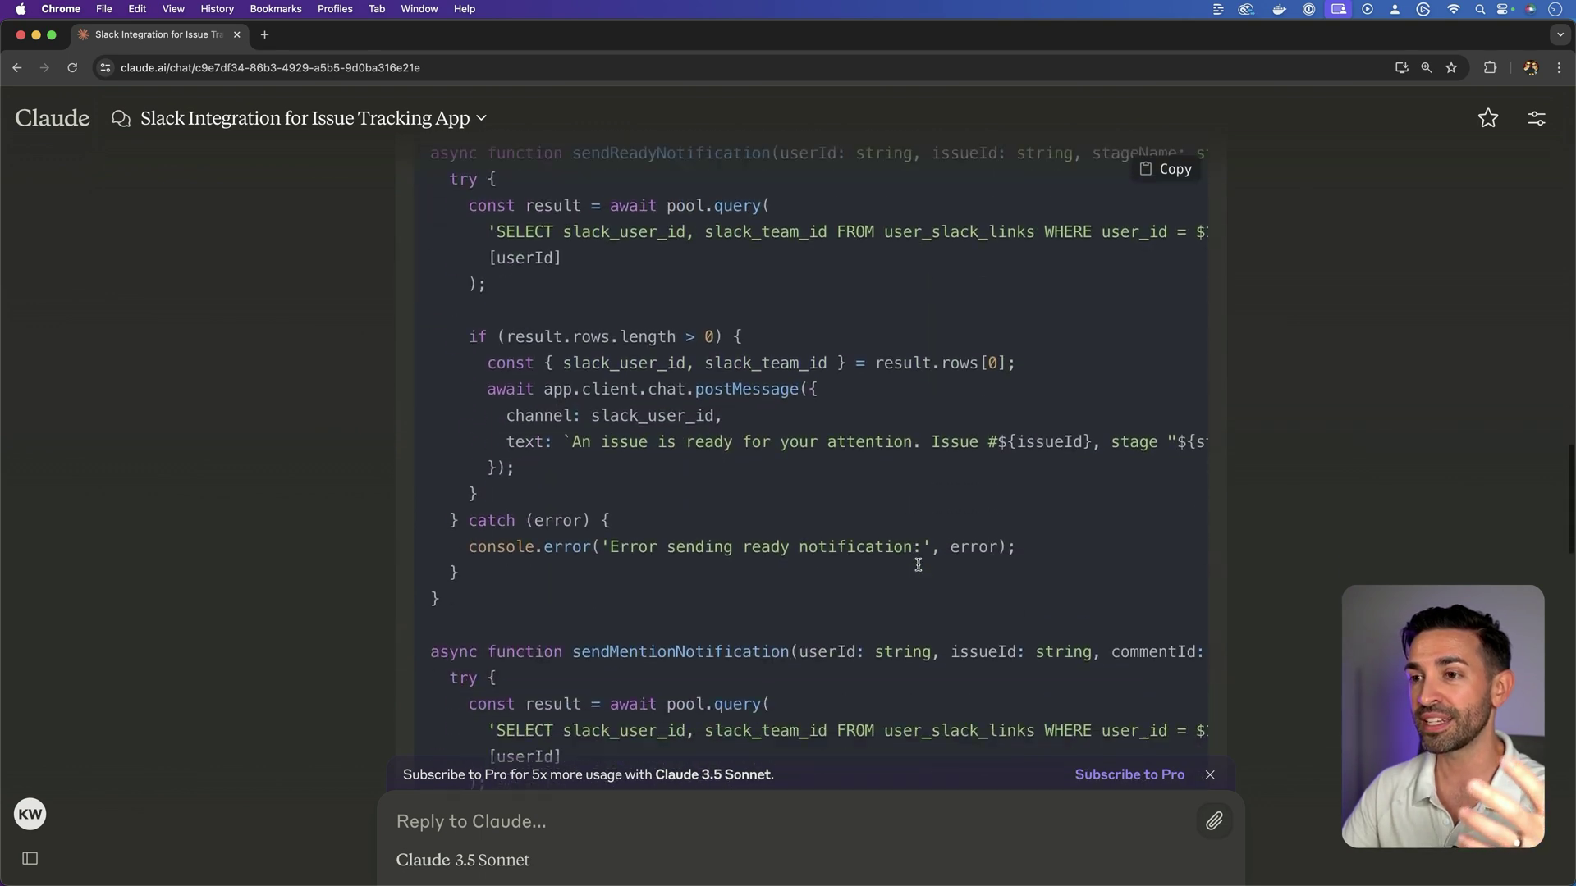
scroll(918, 565, "down", 10)
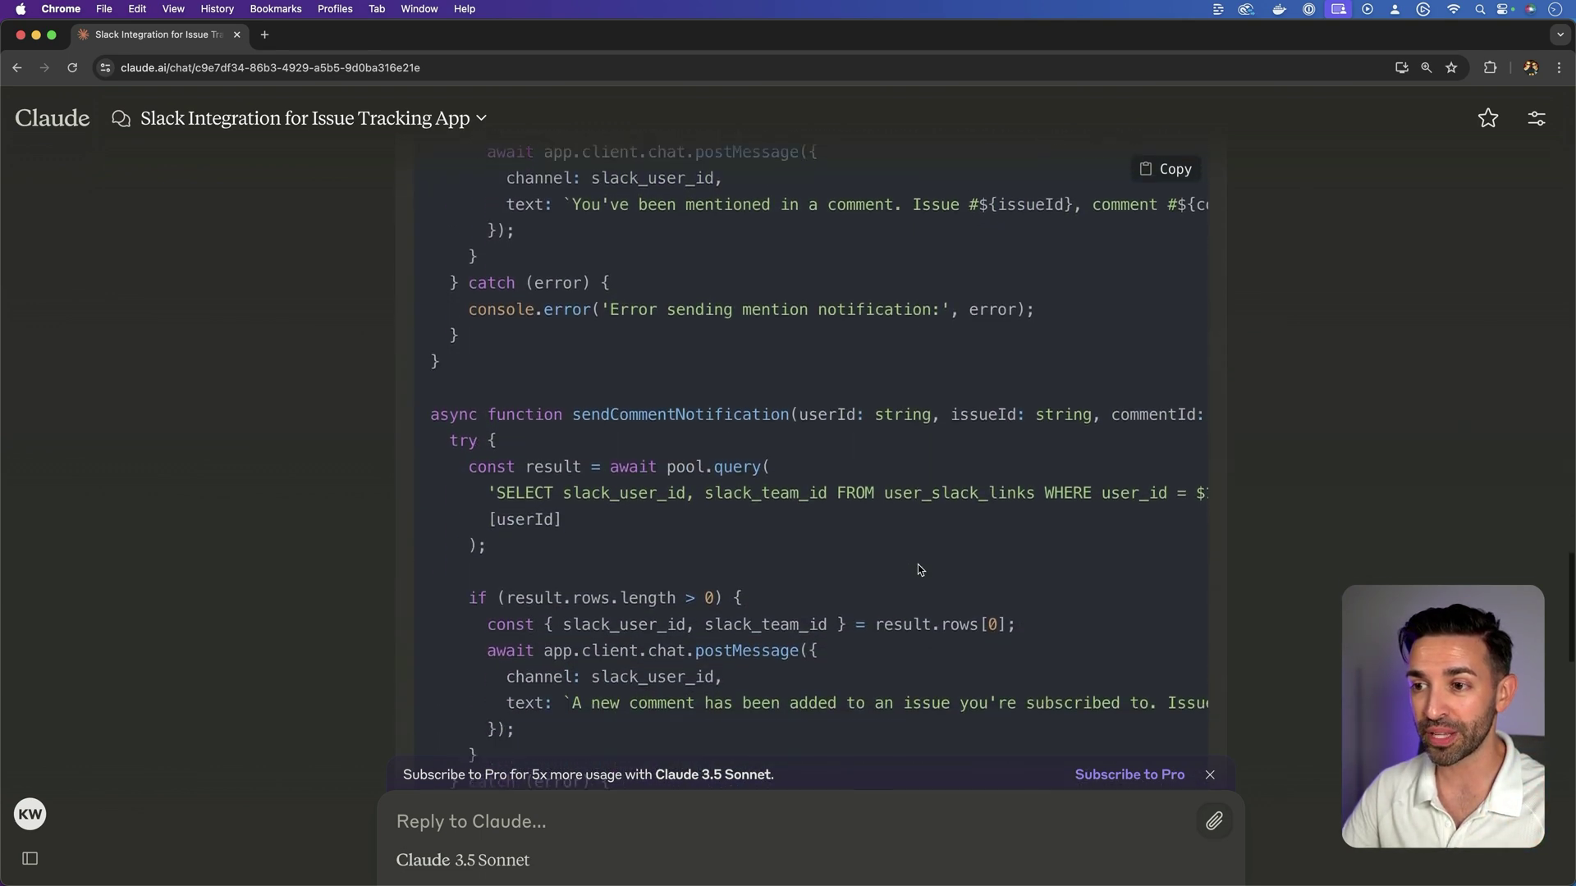
scroll(918, 566, "down", 10)
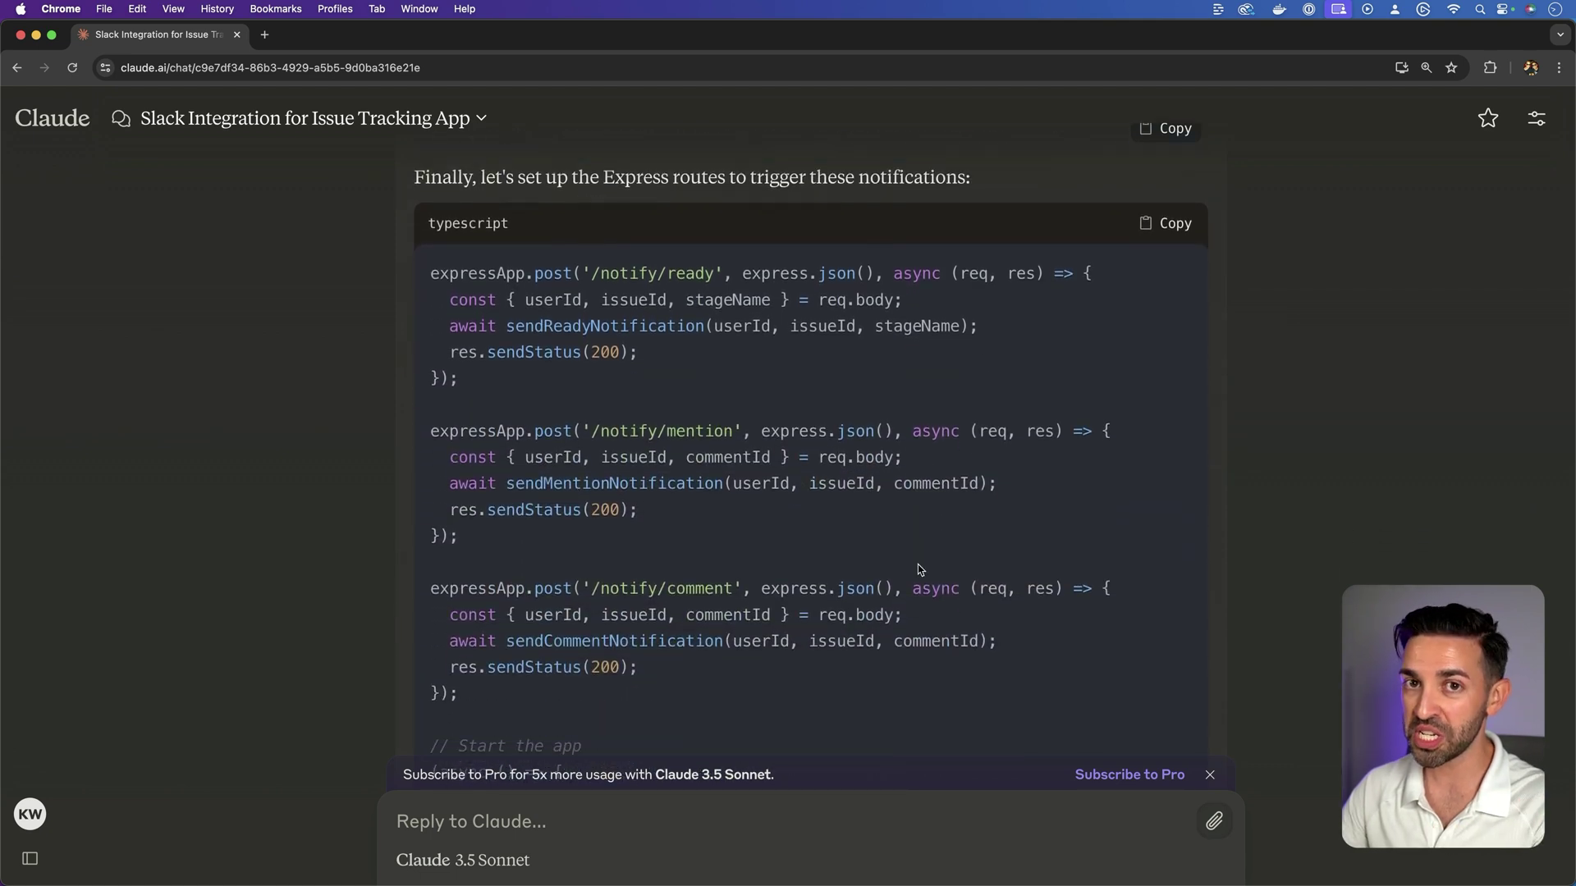
scroll(918, 566, "down", 4)
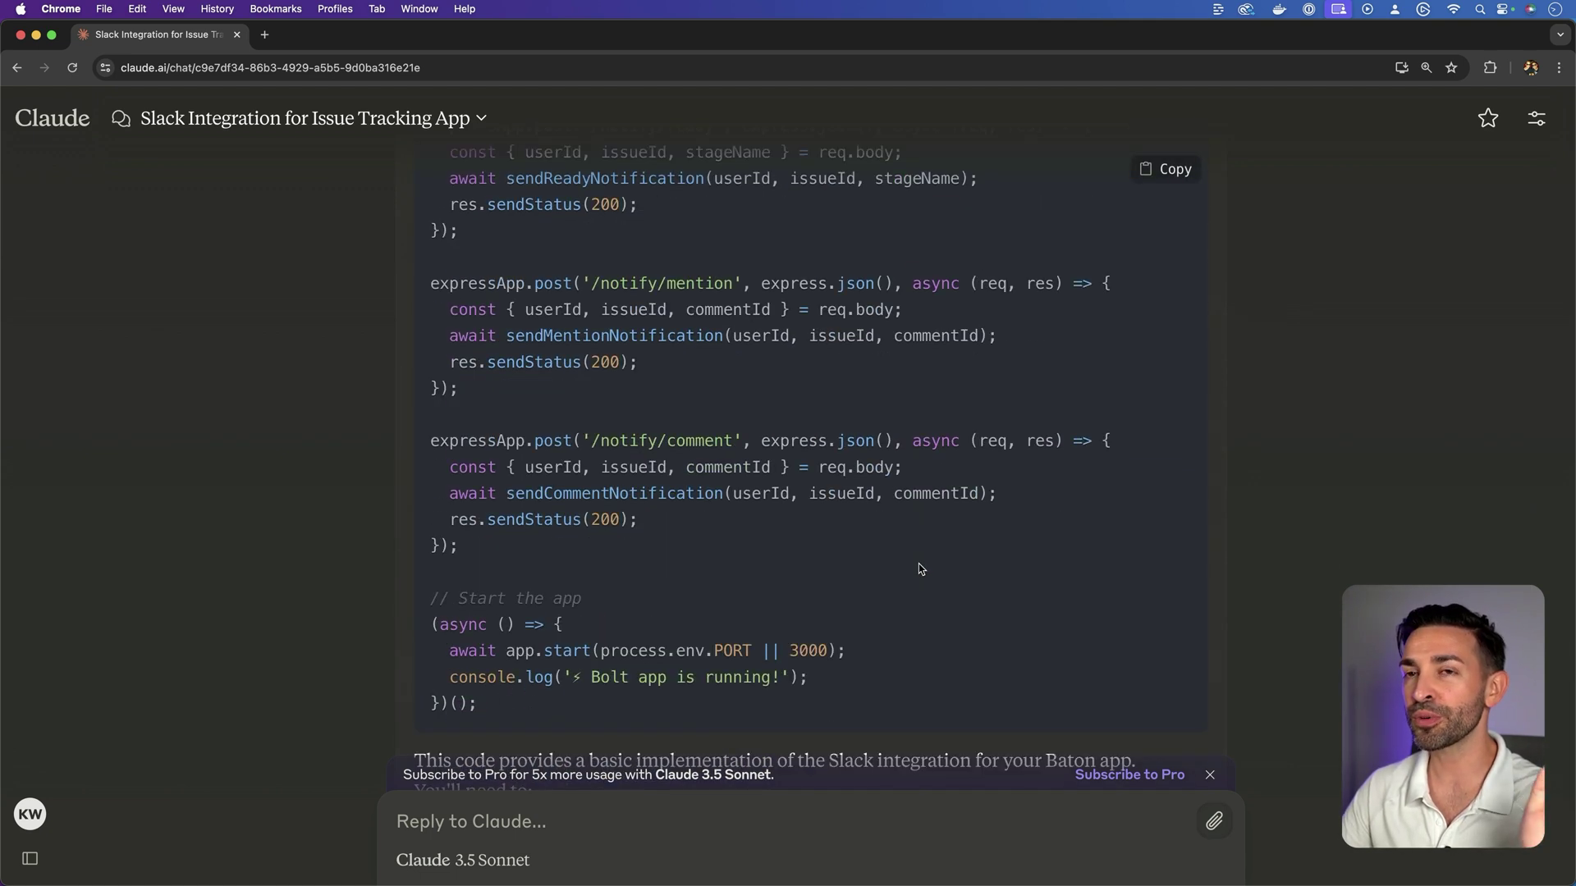
scroll(920, 568, "up", 10)
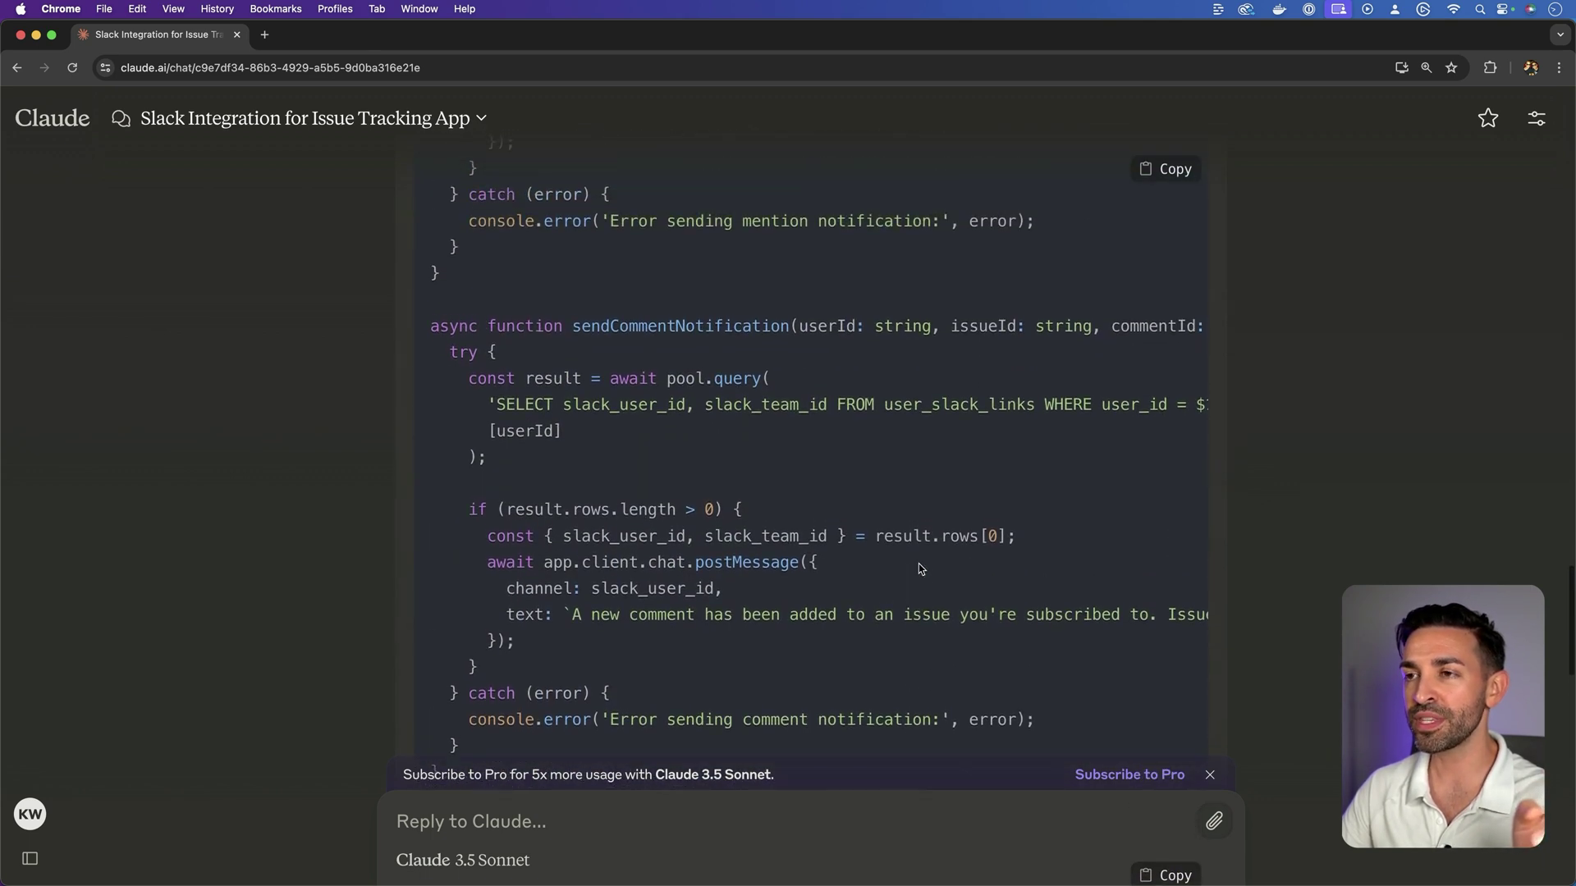
scroll(921, 568, "up", 5)
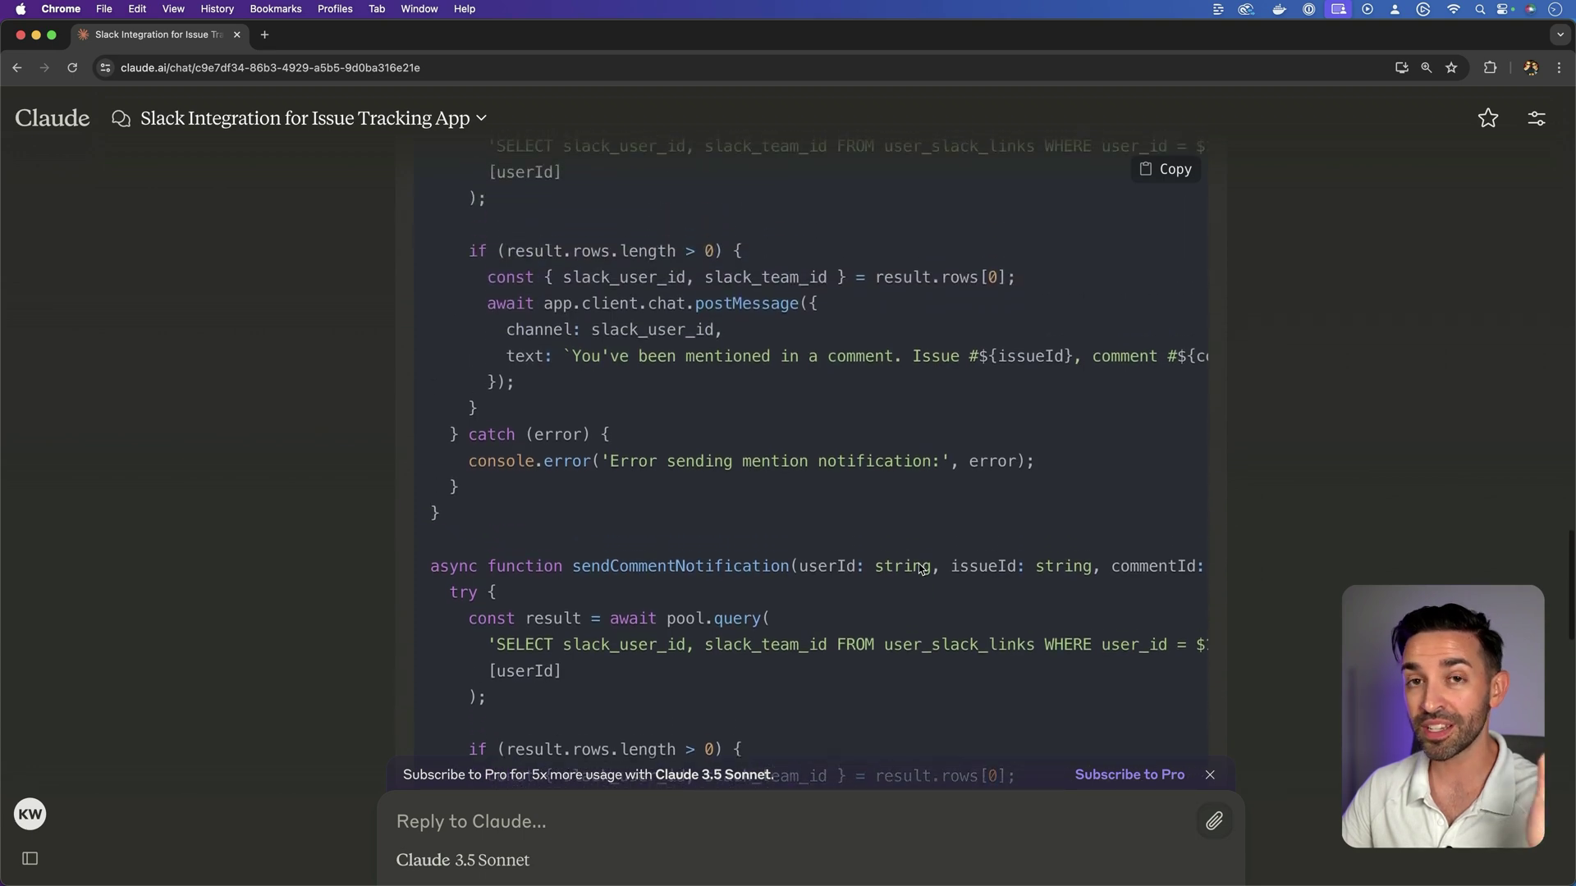
scroll(921, 568, "up", 3)
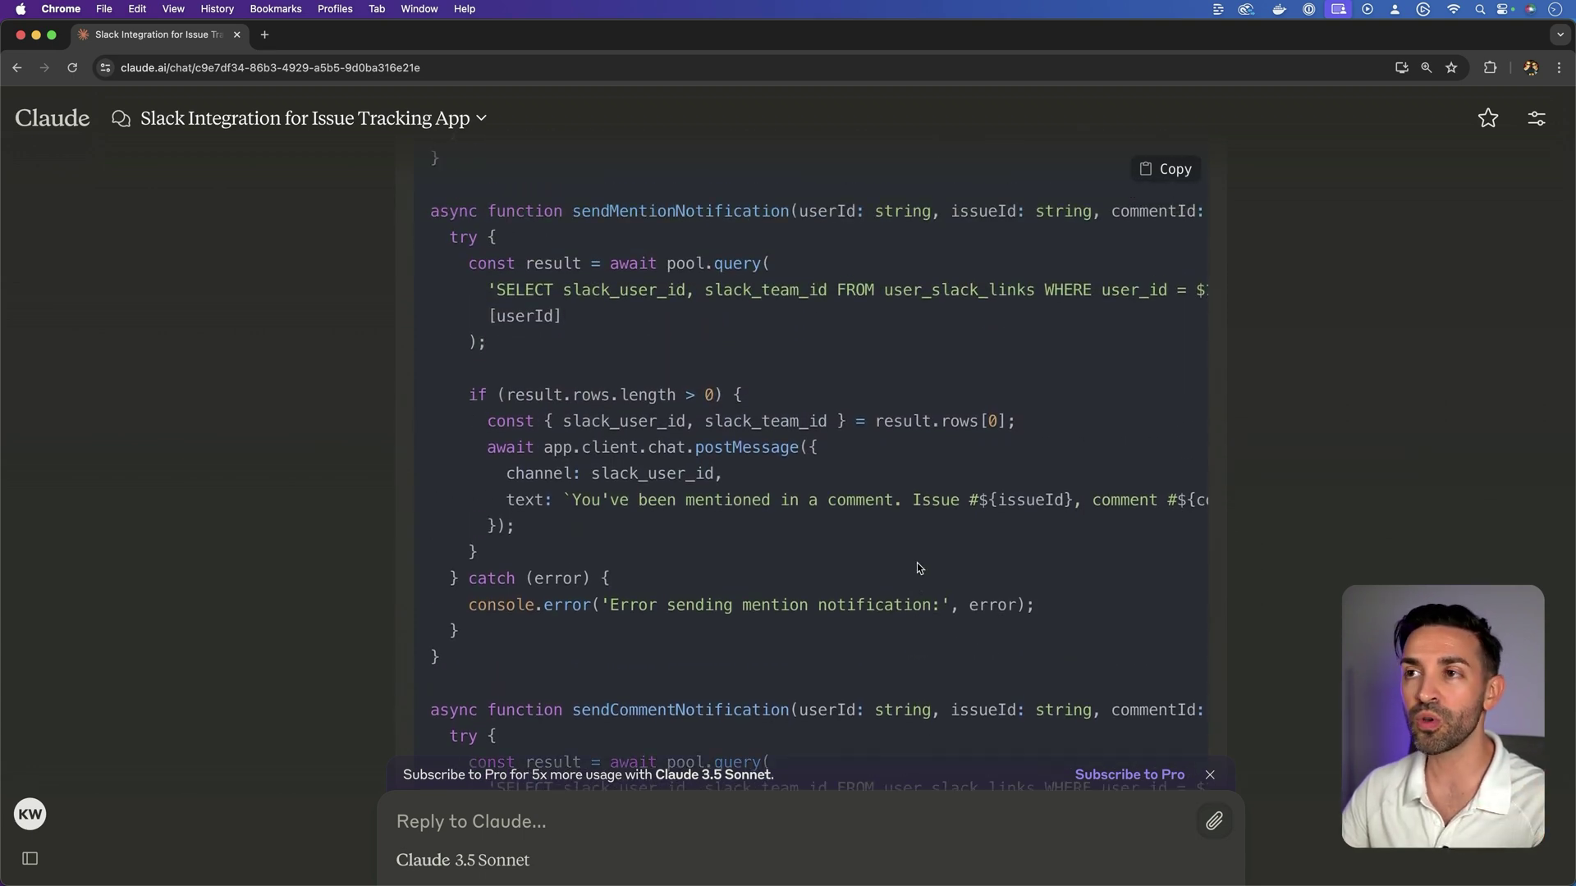
scroll(919, 568, "up", 10)
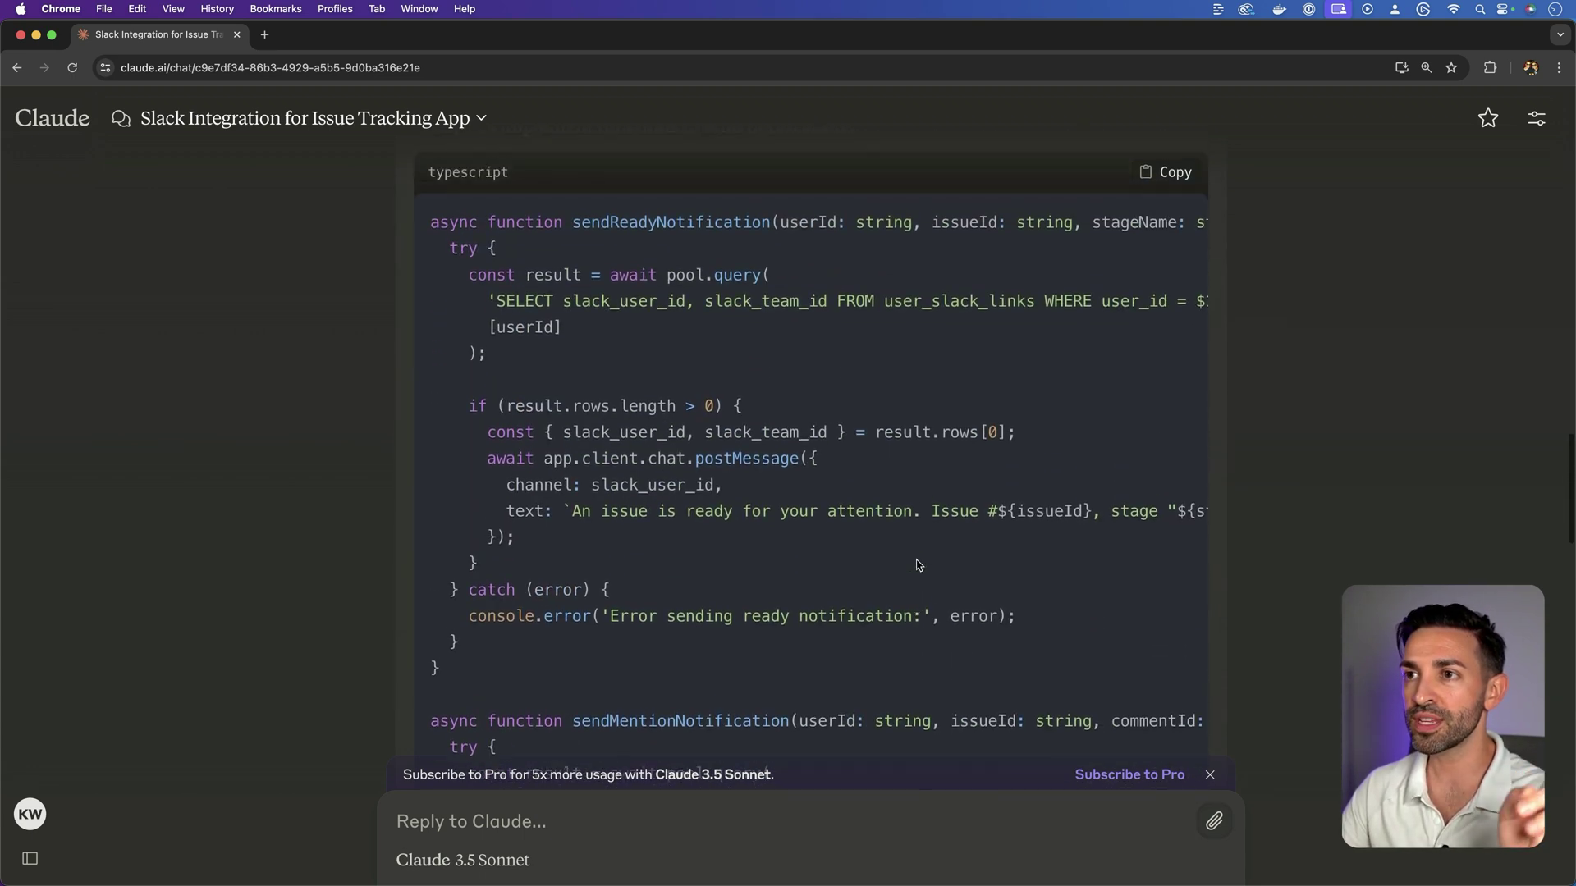
scroll(917, 564, "up", 1)
left_click_drag(572, 258, 771, 261)
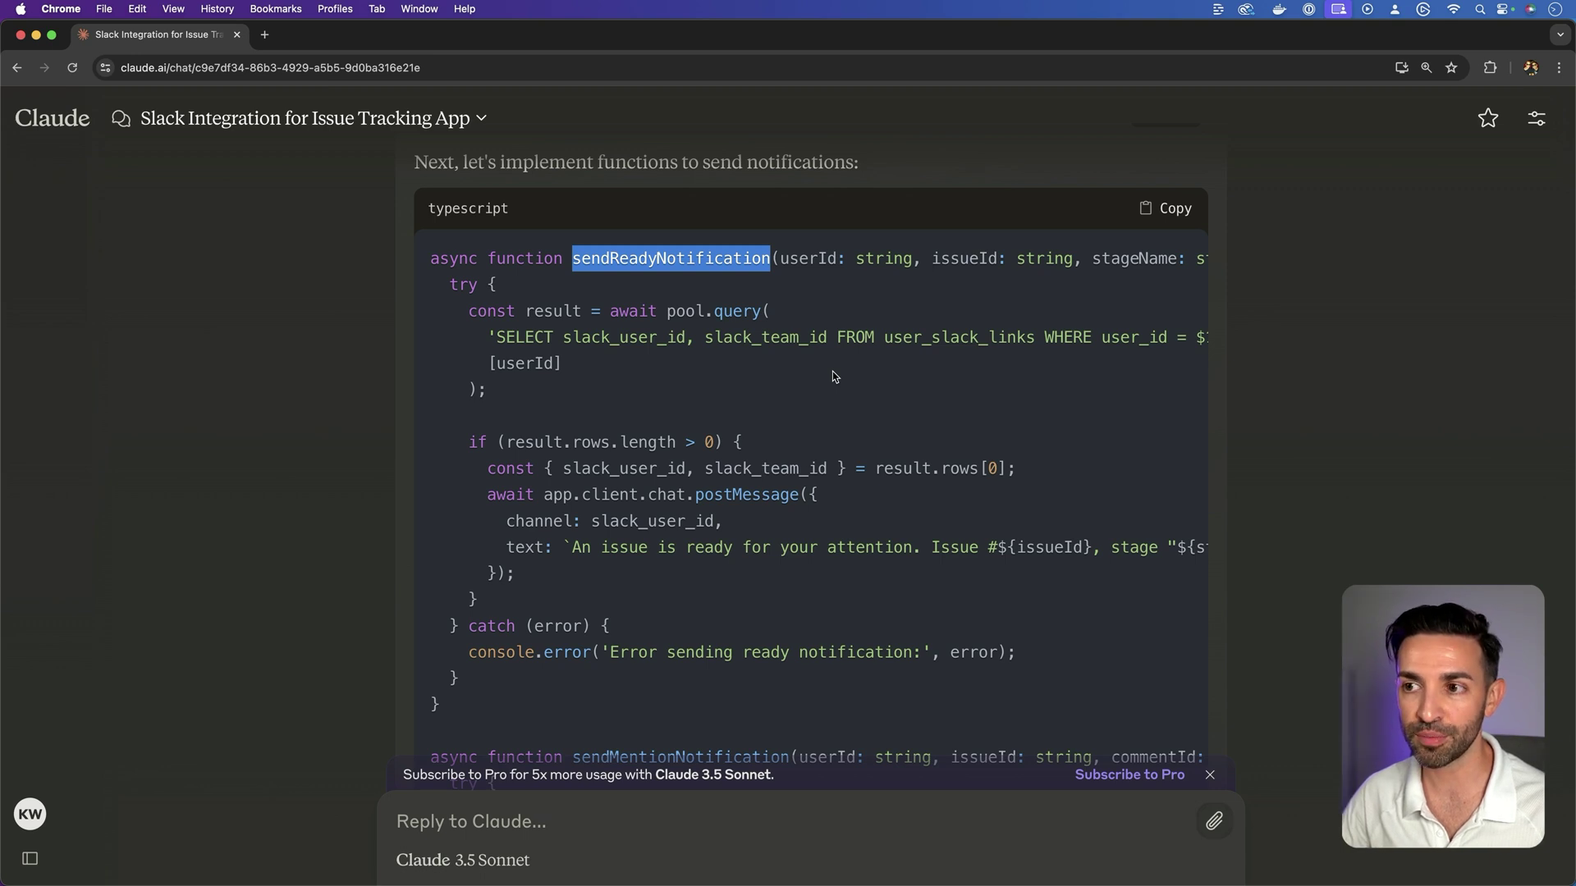
Send a follow-up asking for a "Mark as in progress" button in the ready notification
left_click(500, 825)
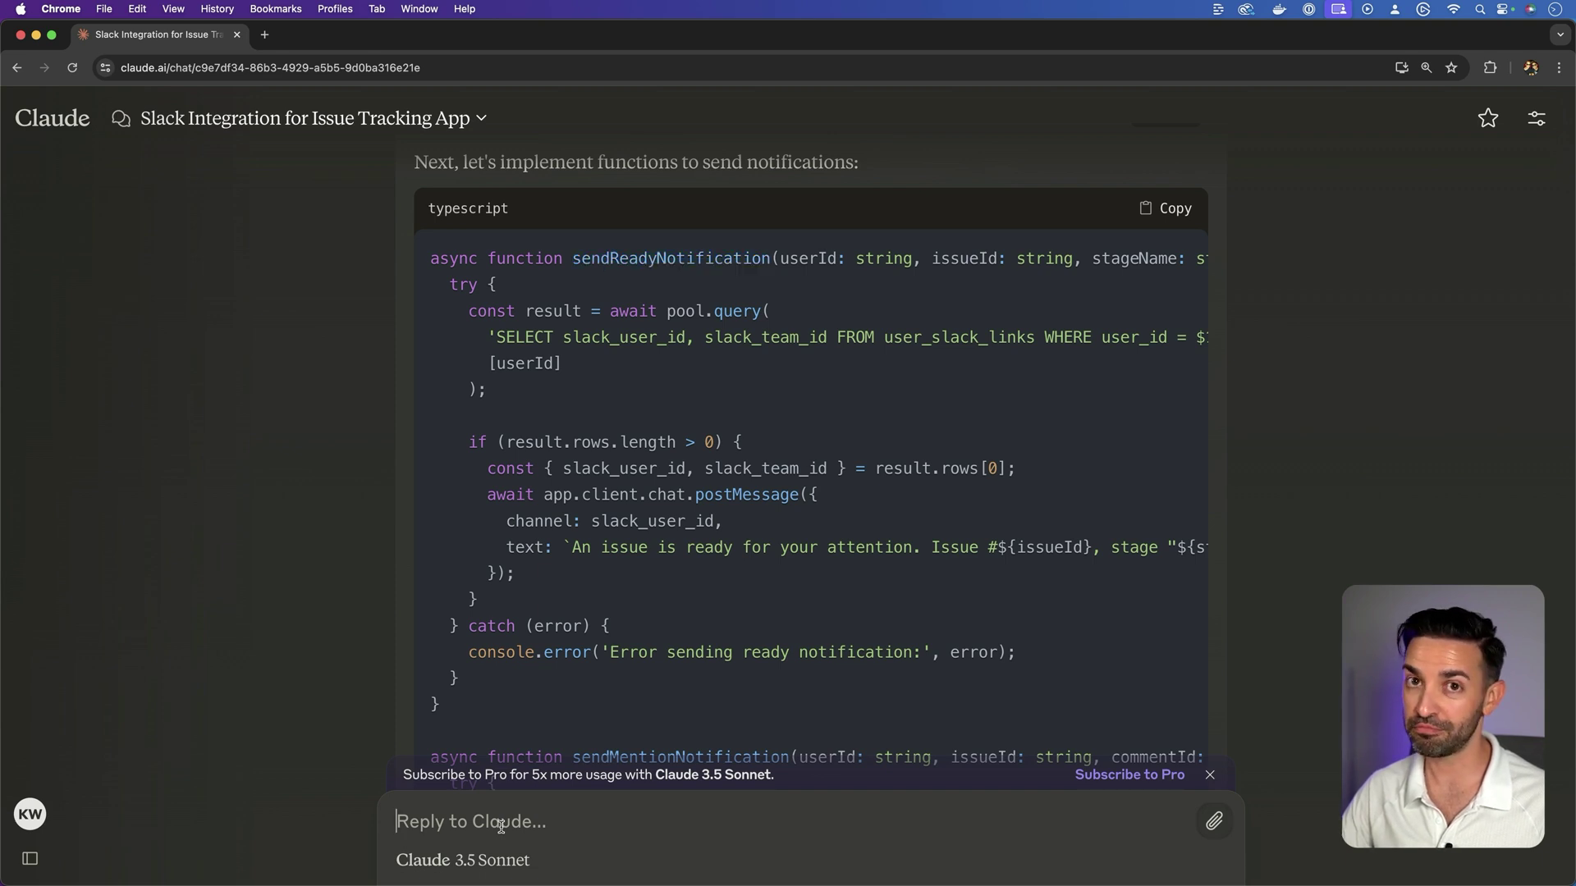
type("For the ready notification, add a button in the slack message \"Mark as in progress\" that the user can click to mark that stage within the issue as in progress")
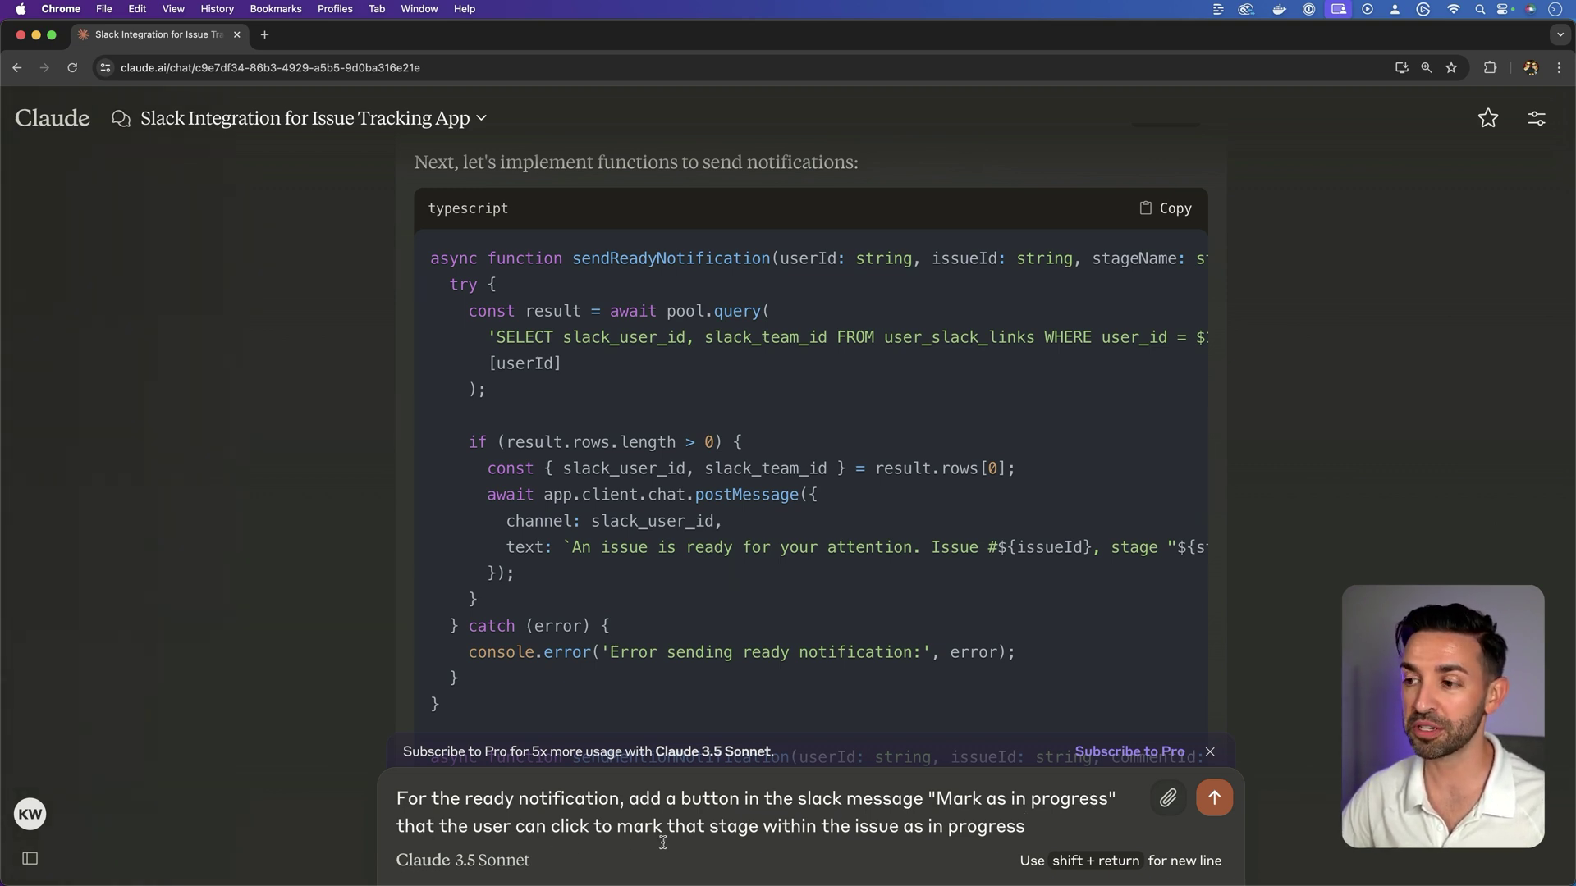
key("Return")
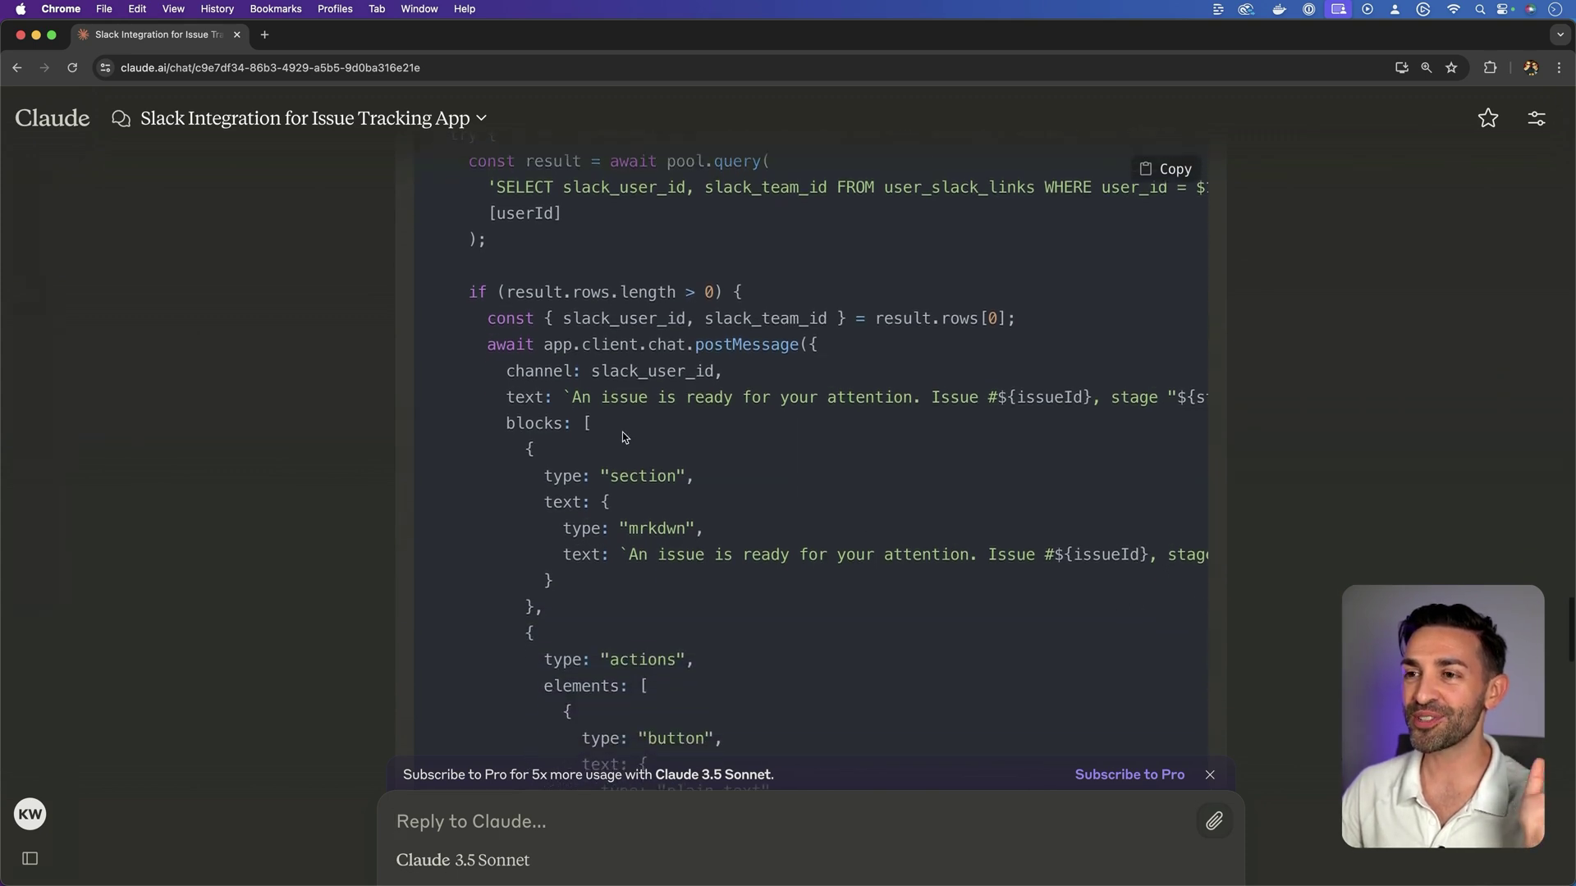
Highlight the new blocks property and actions section of sendReadyNotification
left_click_drag(504, 424, 589, 423)
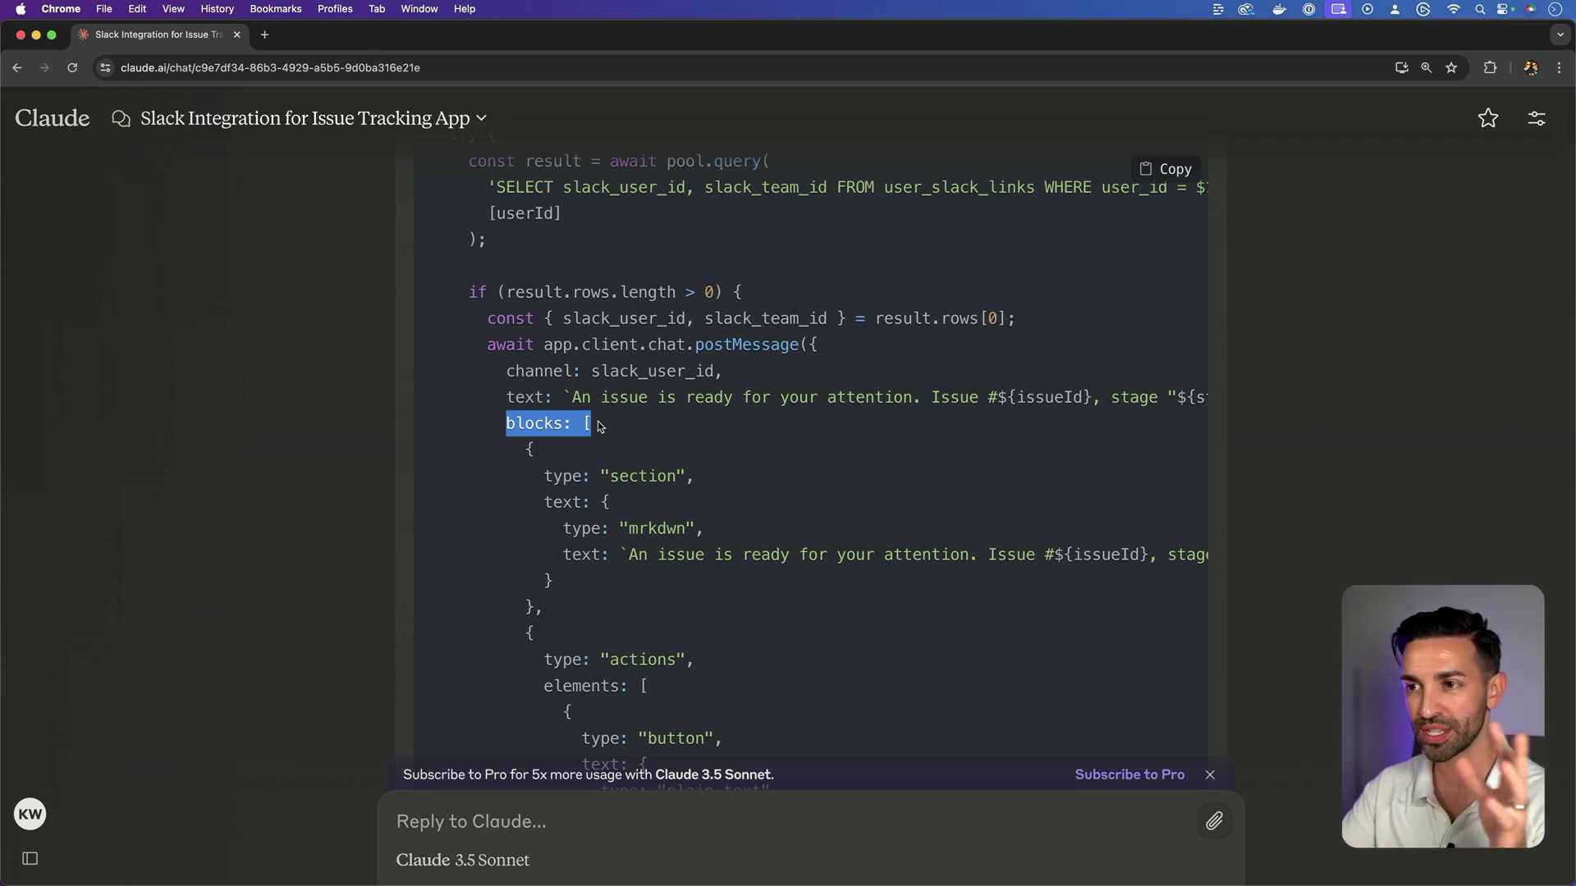
scroll(599, 422, "down", 3)
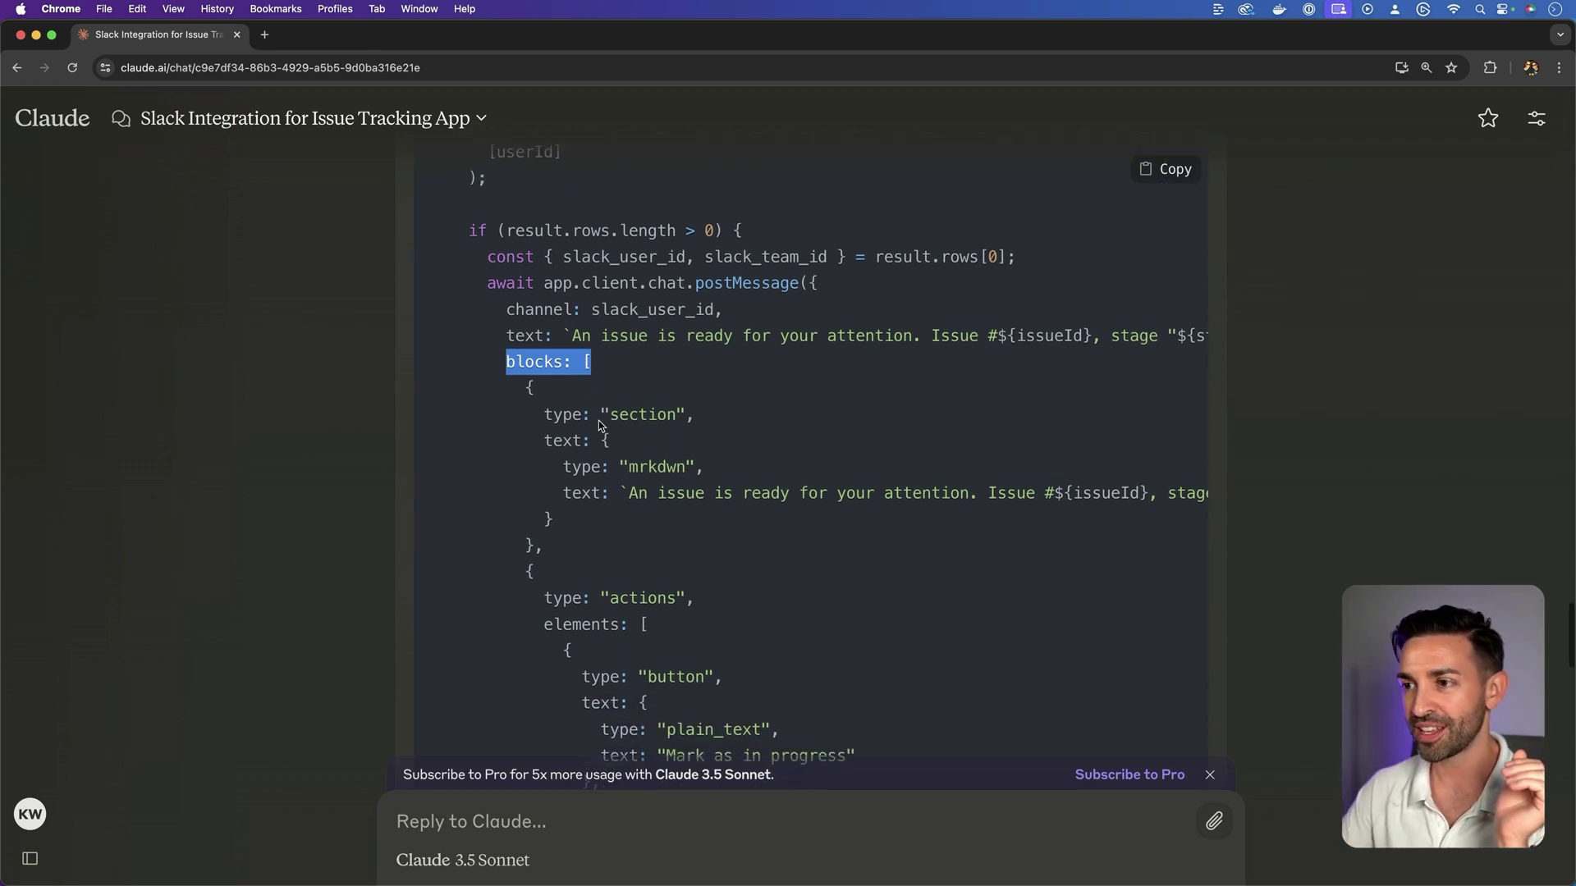
left_click_drag(601, 358, 936, 408)
scroll(656, 377, "down", 1)
scroll(944, 405, "right", 5)
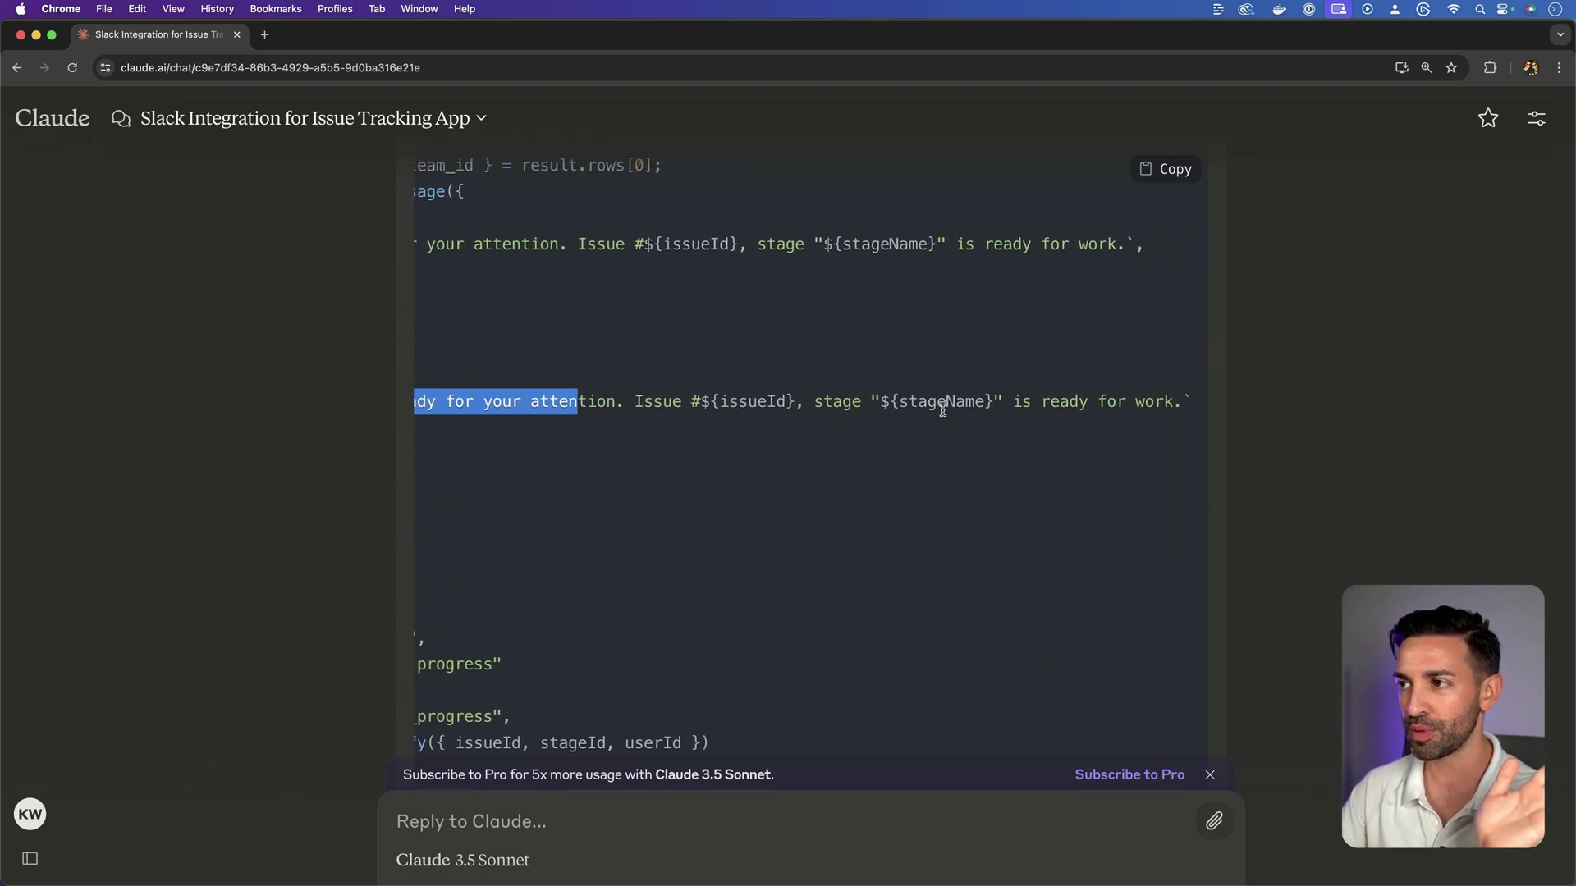
scroll(935, 407, "left", 5)
scroll(929, 408, "down", 5)
left_click_drag(609, 340, 691, 339)
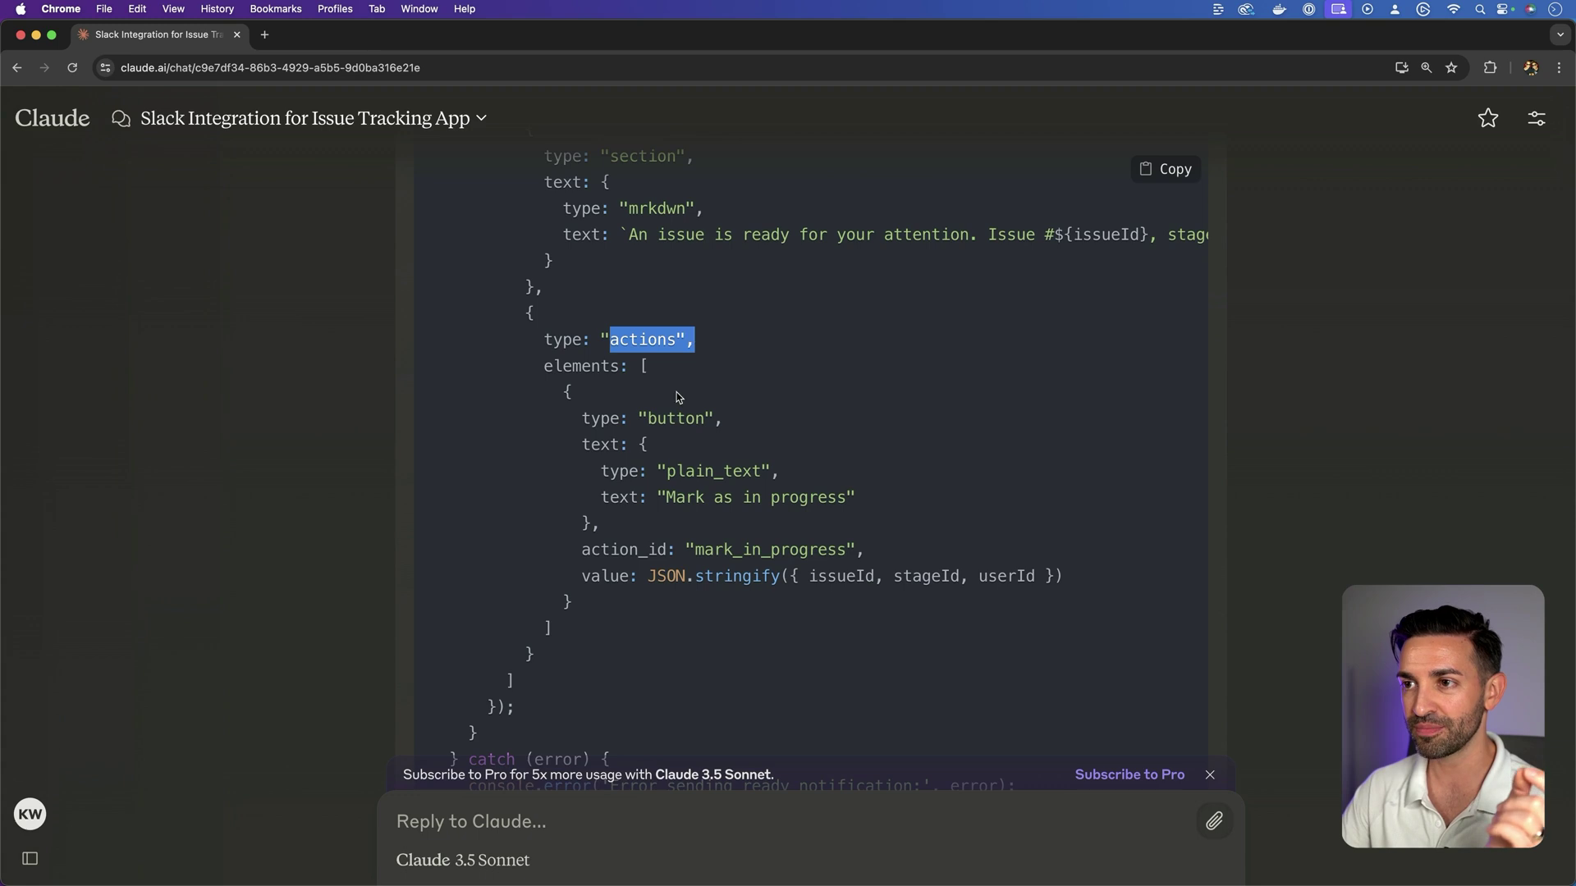
Highlight the button type, "Mark as in progress" label, mark_in_progress action_id and issueId/stageId/userId value
left_click_drag(639, 419, 713, 417)
left_click_drag(656, 496, 870, 497)
left_click_drag(683, 558, 878, 560)
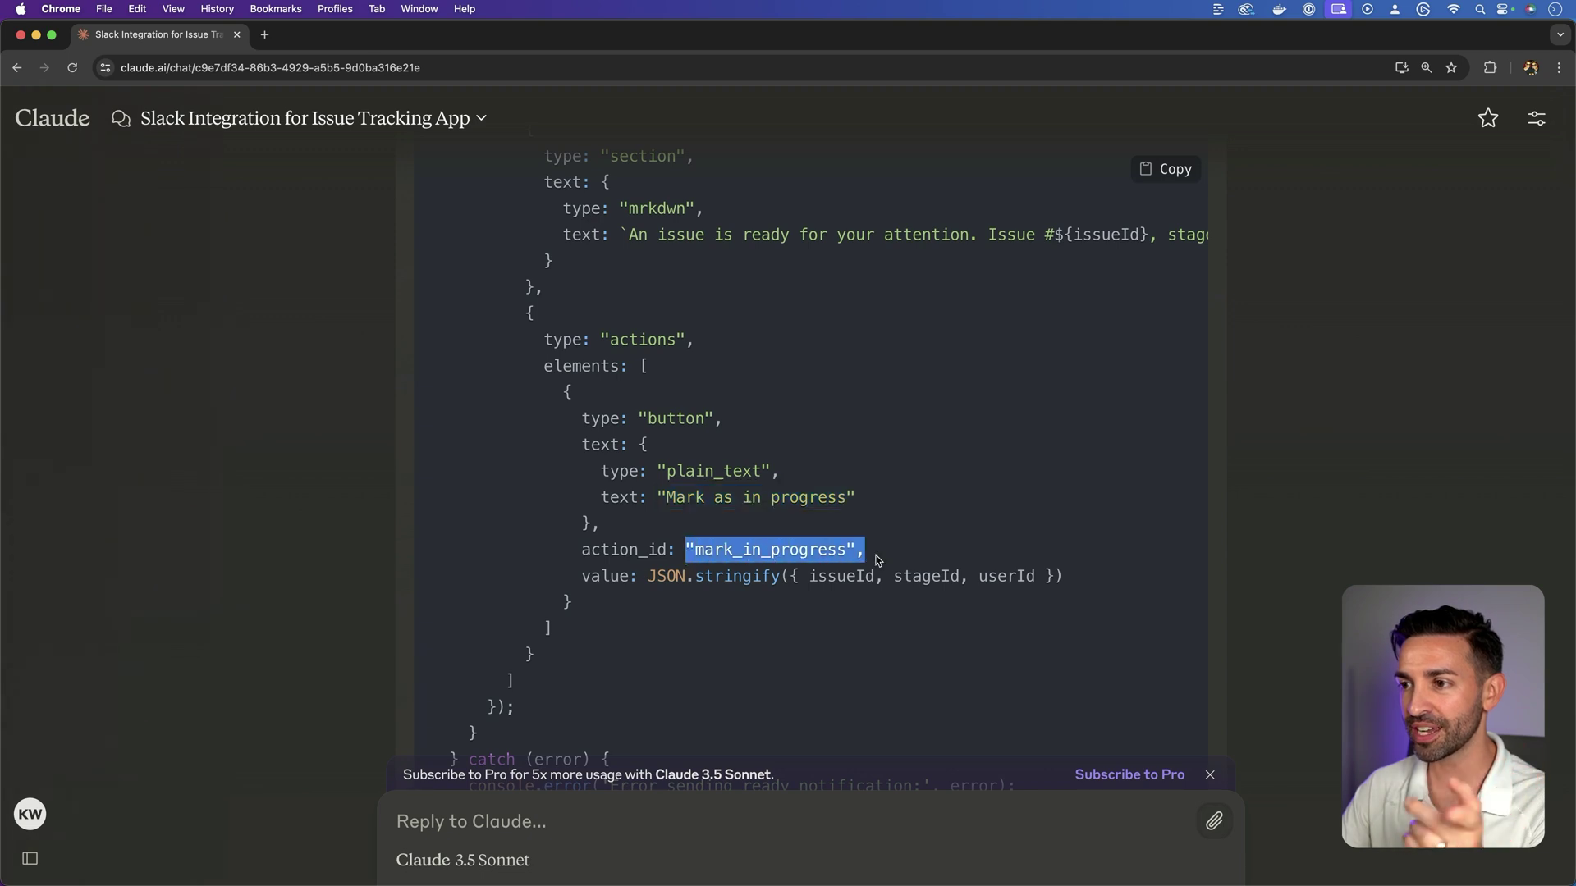
left_click_drag(574, 577, 654, 577)
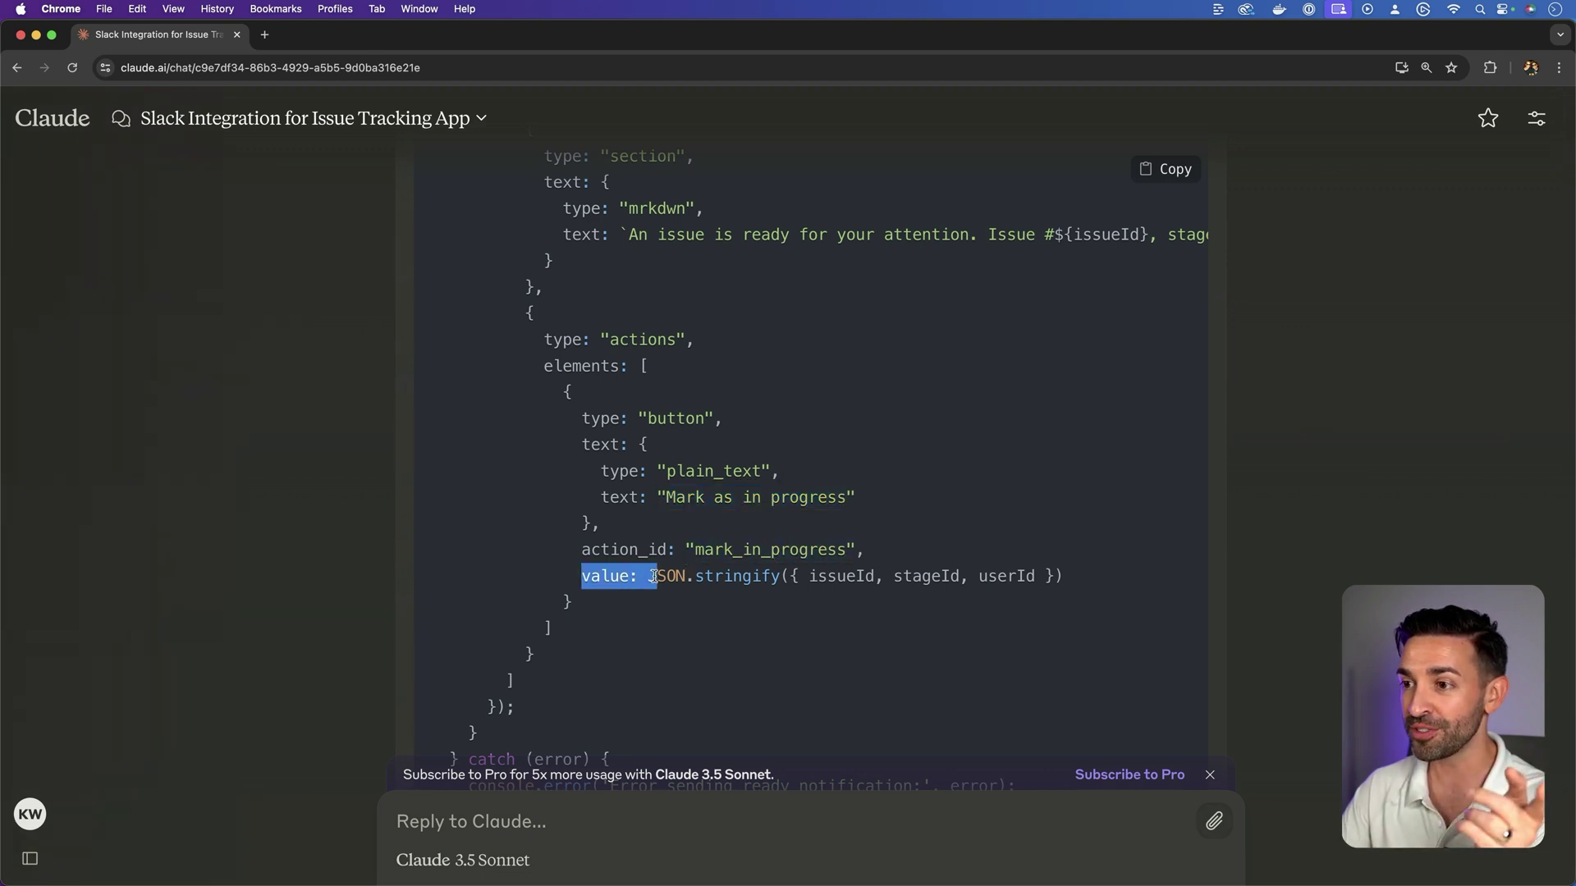
left_click_drag(794, 577, 1063, 579)
left_click(1088, 580)
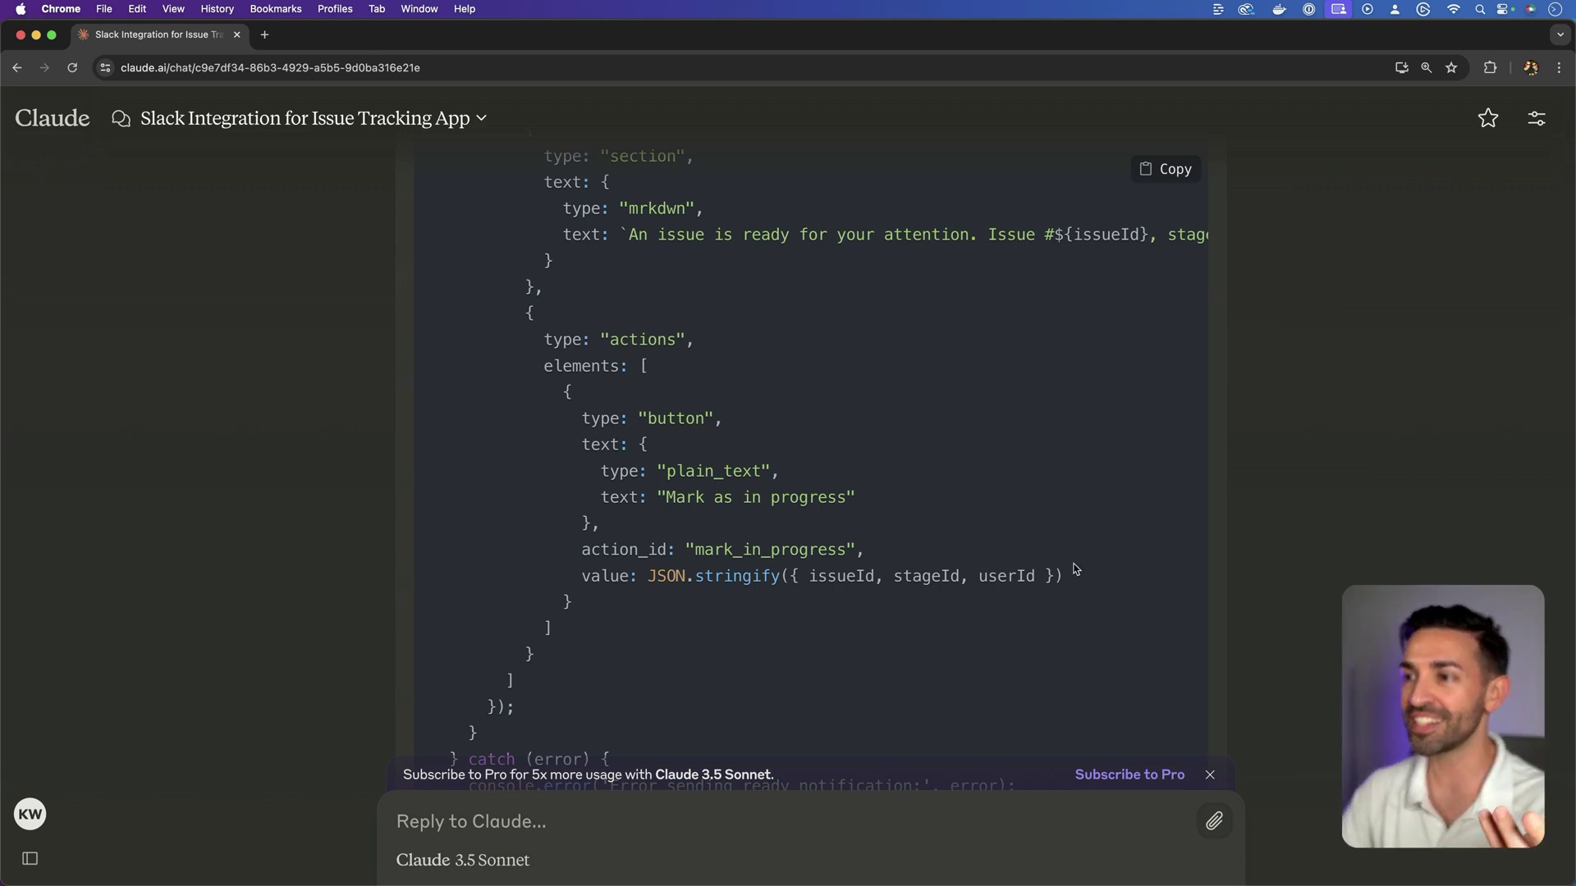
scroll(1075, 569, "down", 10)
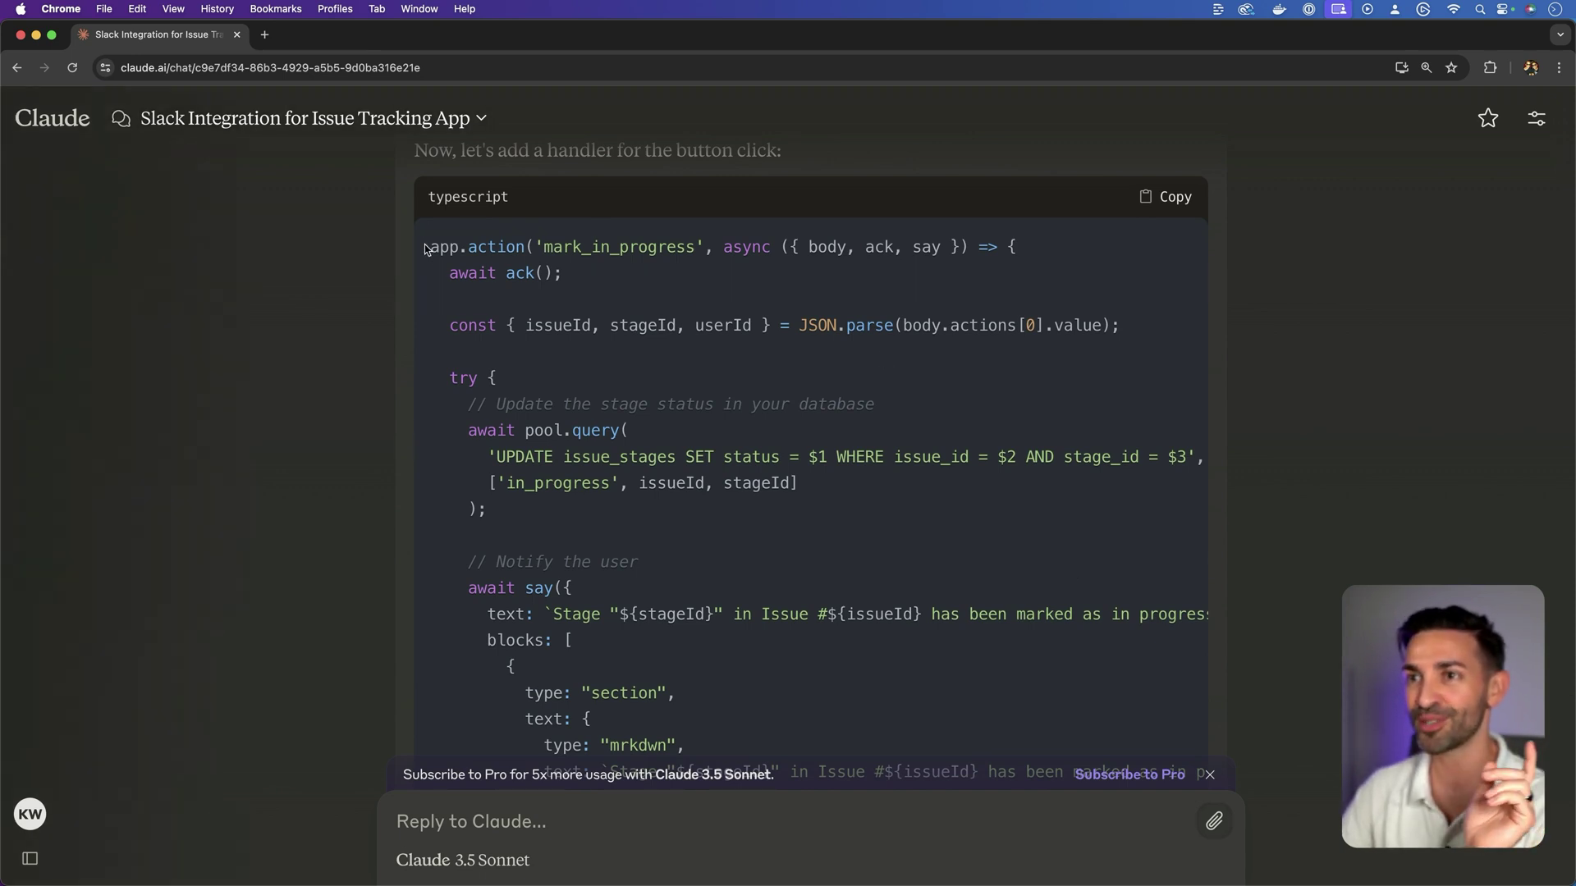
Review the mark_in_progress handler: parsed IDs, issue_stages update and in-progress confirmation text
left_click_drag(449, 248, 688, 262)
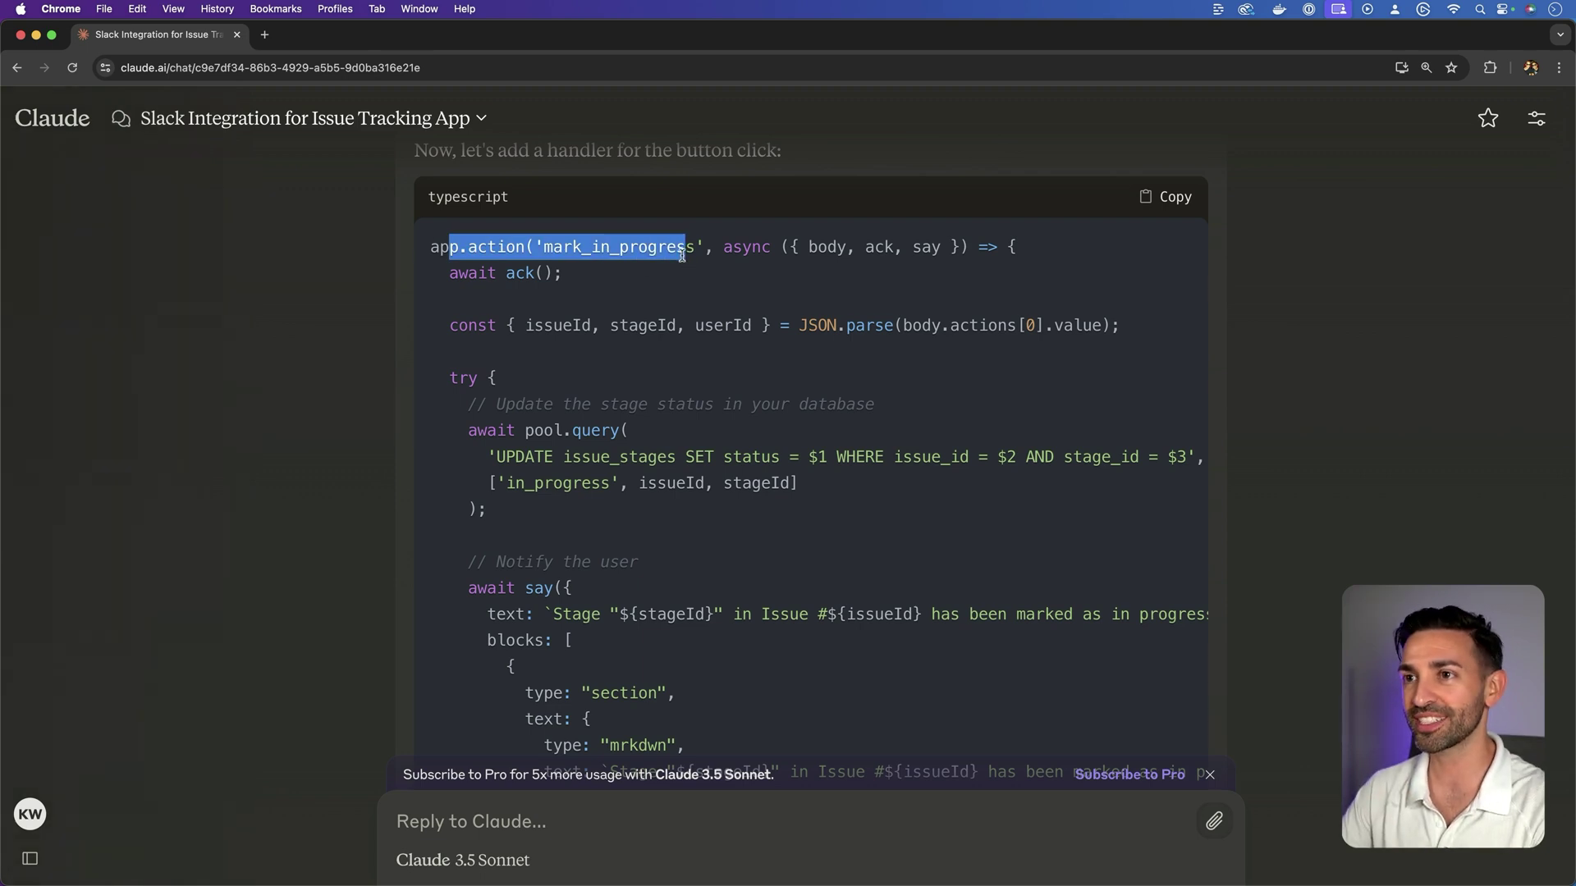
left_click_drag(505, 325, 784, 330)
scroll(785, 325, "down", 2)
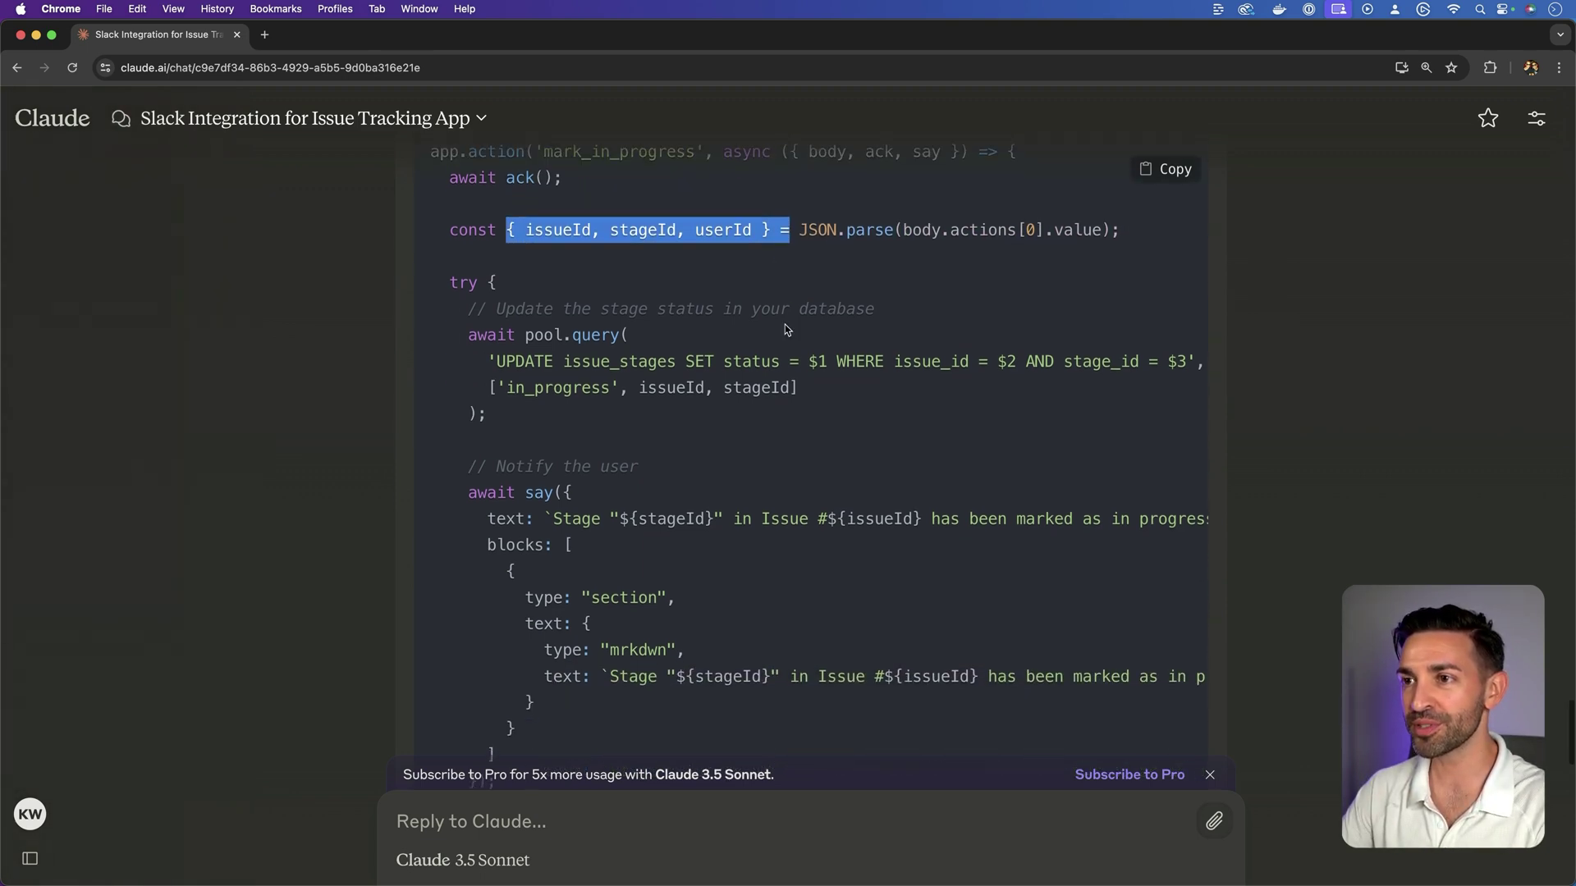
left_click_drag(563, 368, 682, 368)
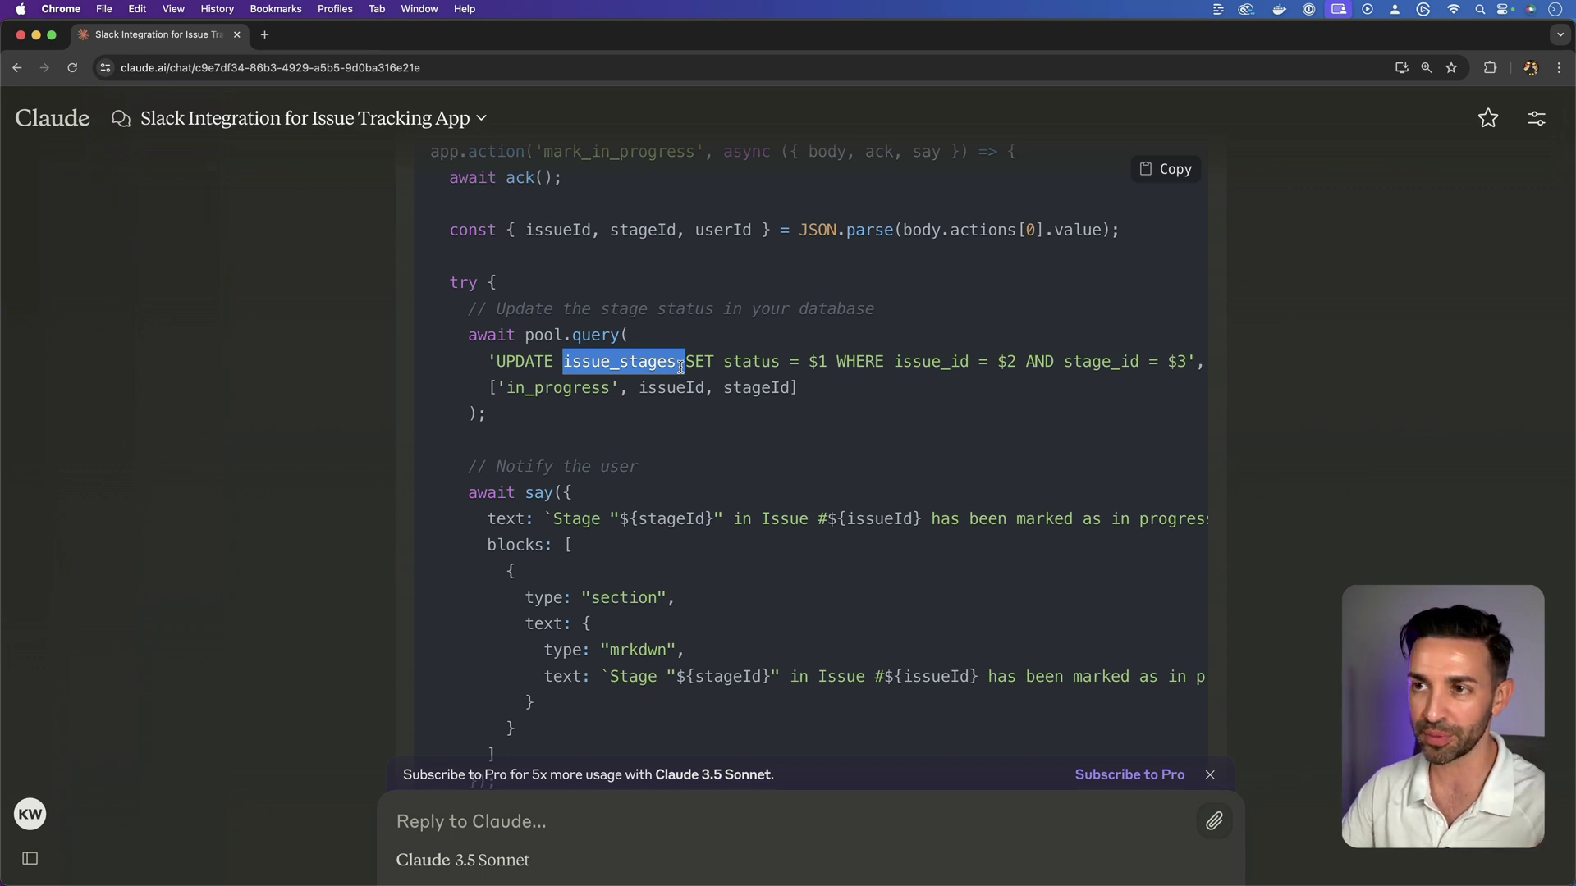
scroll(683, 367, "down", 3)
left_click_drag(494, 353, 641, 356)
scroll(644, 358, "down", 1)
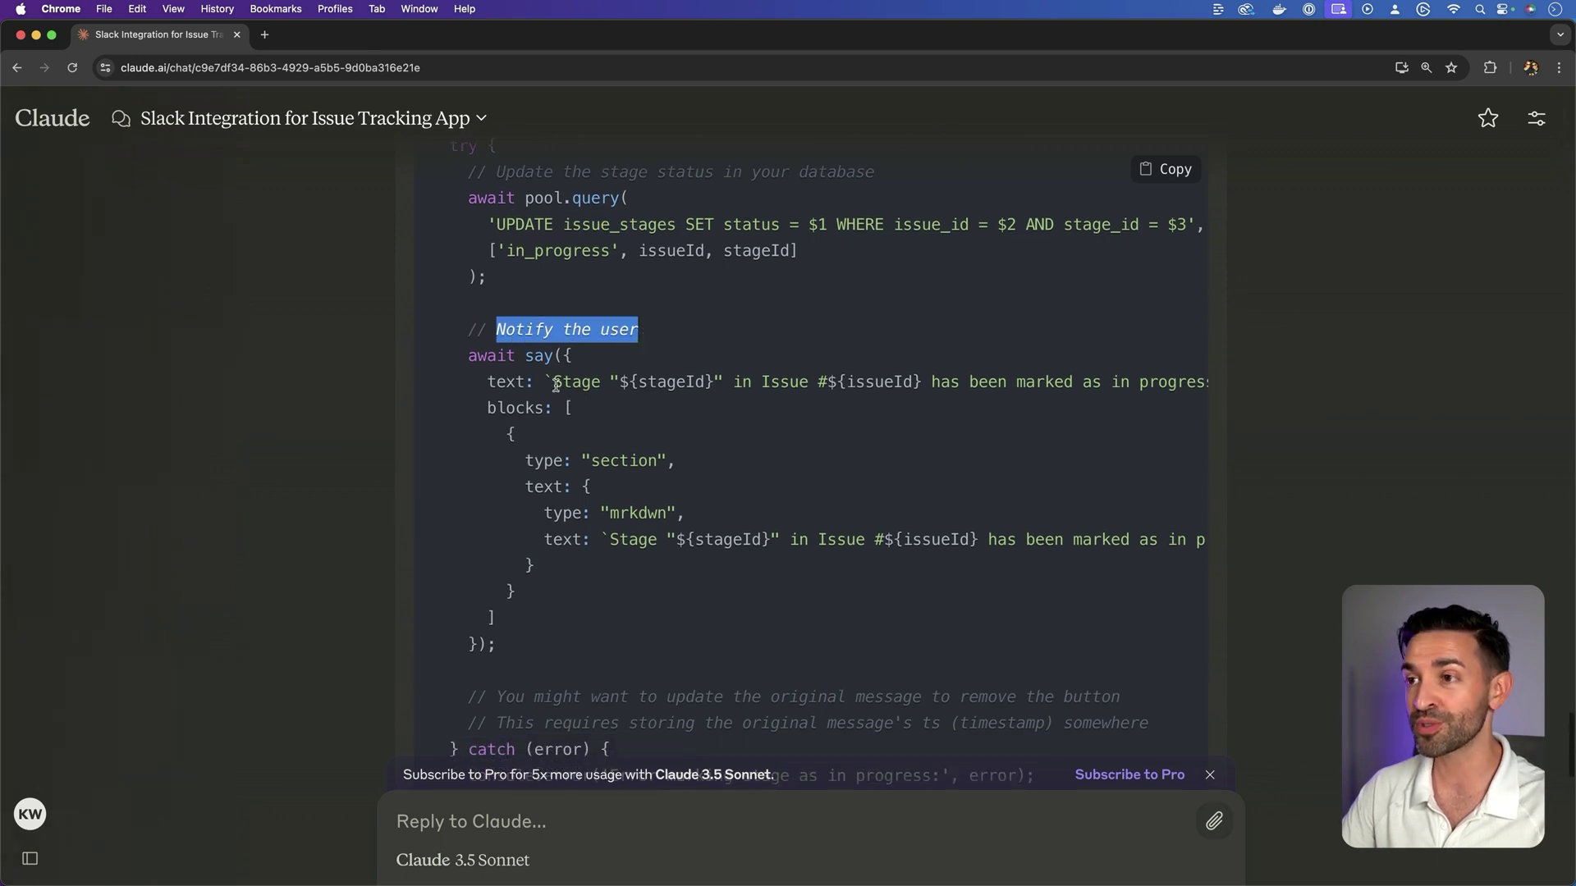
left_click_drag(554, 385, 958, 383)
scroll(956, 384, "right", 3)
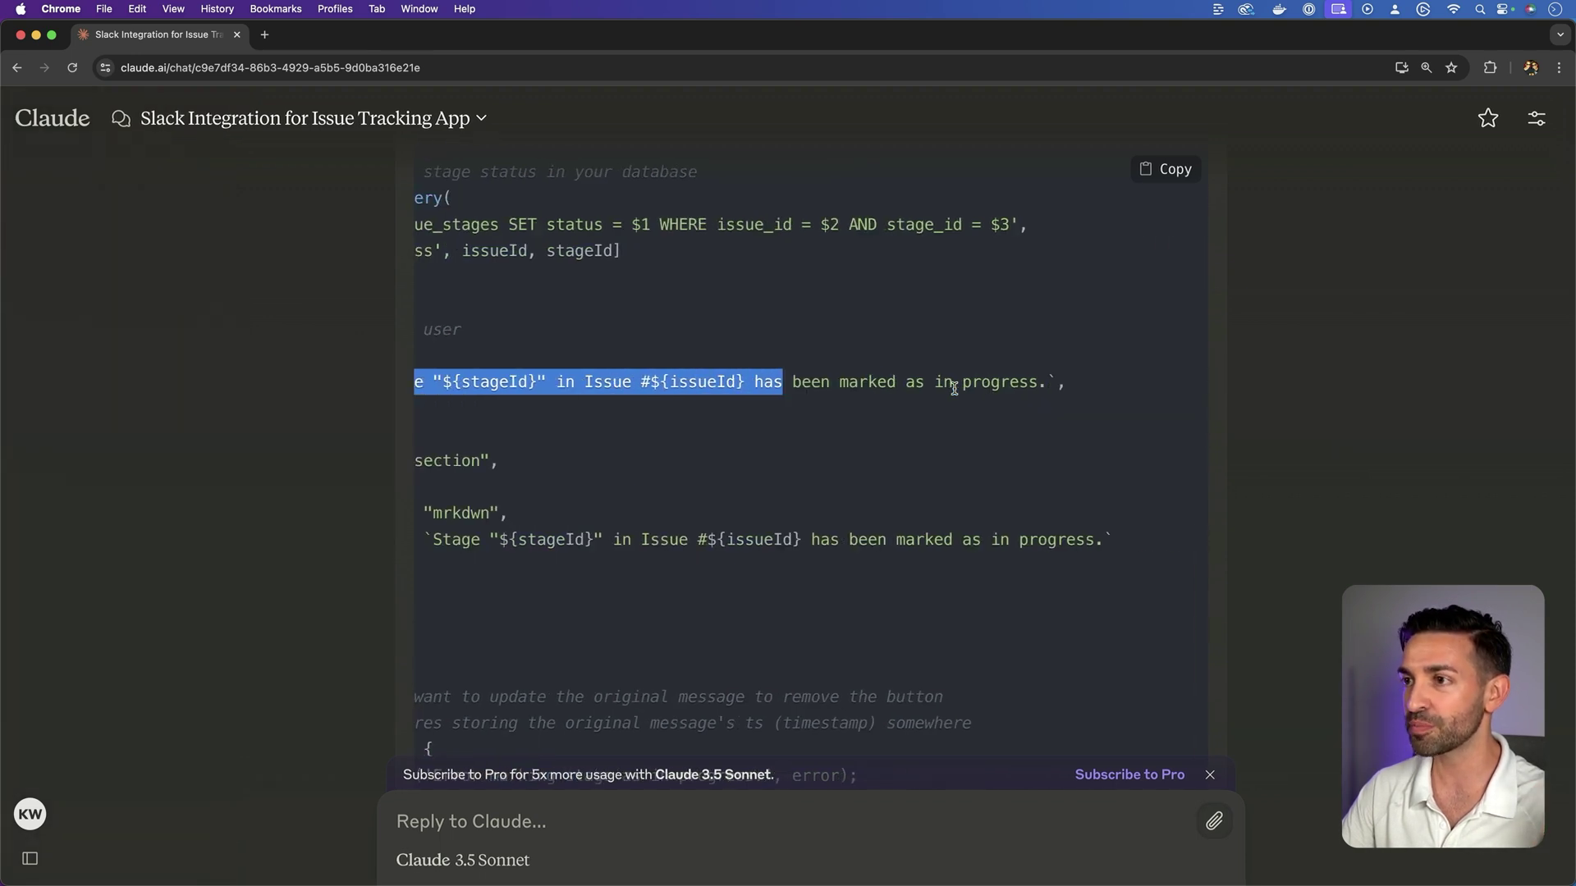
scroll(956, 386, "left", 3)
Select the two comment lines about removing the button and storing the message timestamp
scroll(952, 385, "down", 3)
left_click_drag(496, 502, 1111, 503)
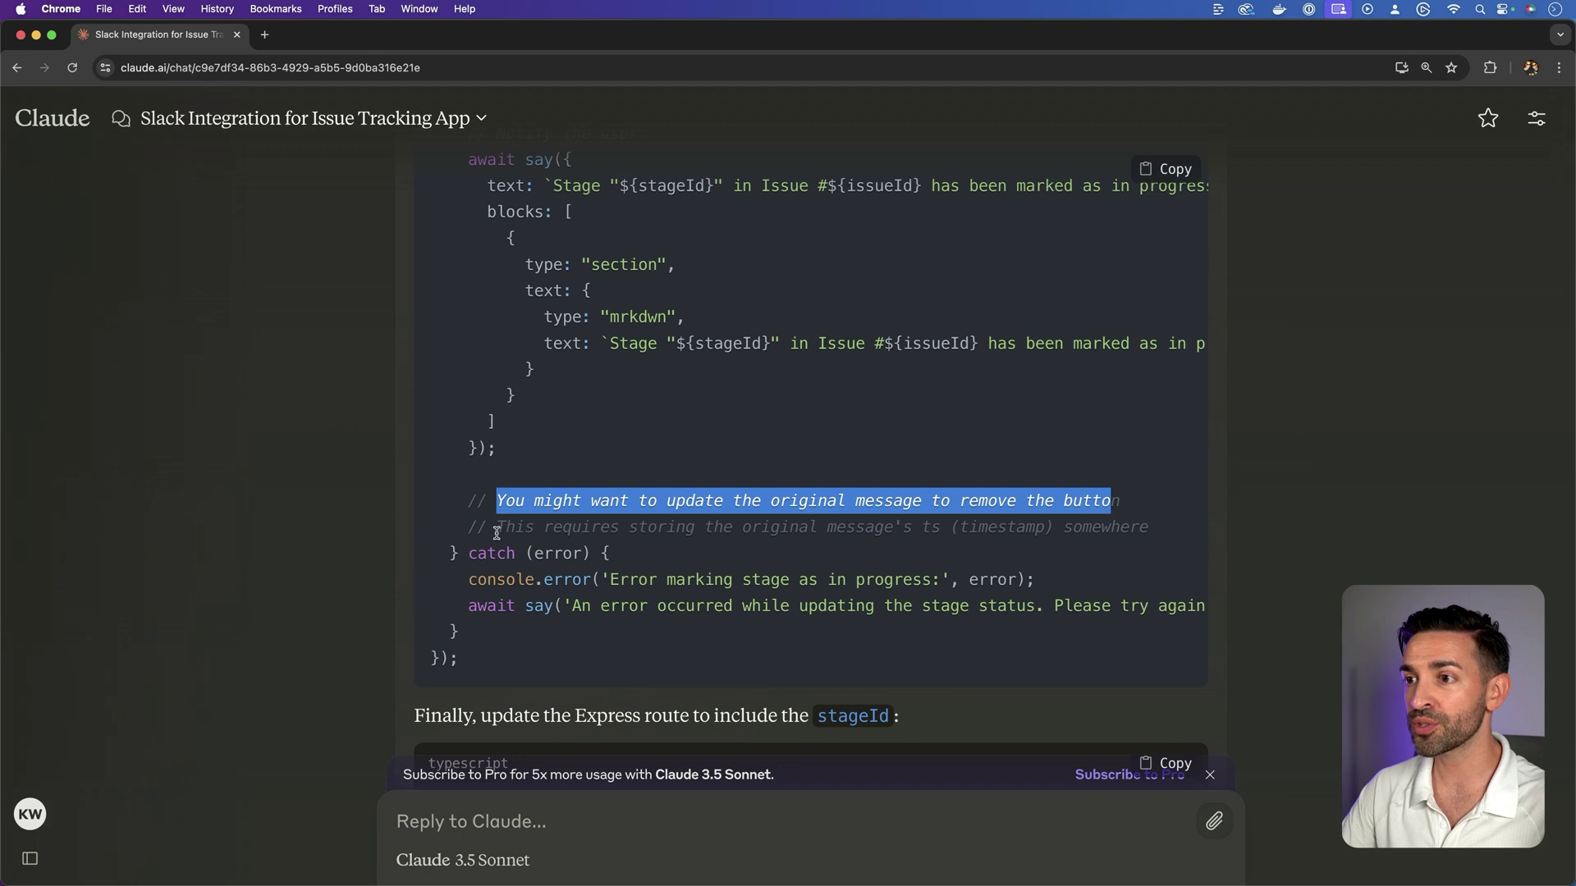
left_click_drag(497, 529, 1147, 534)
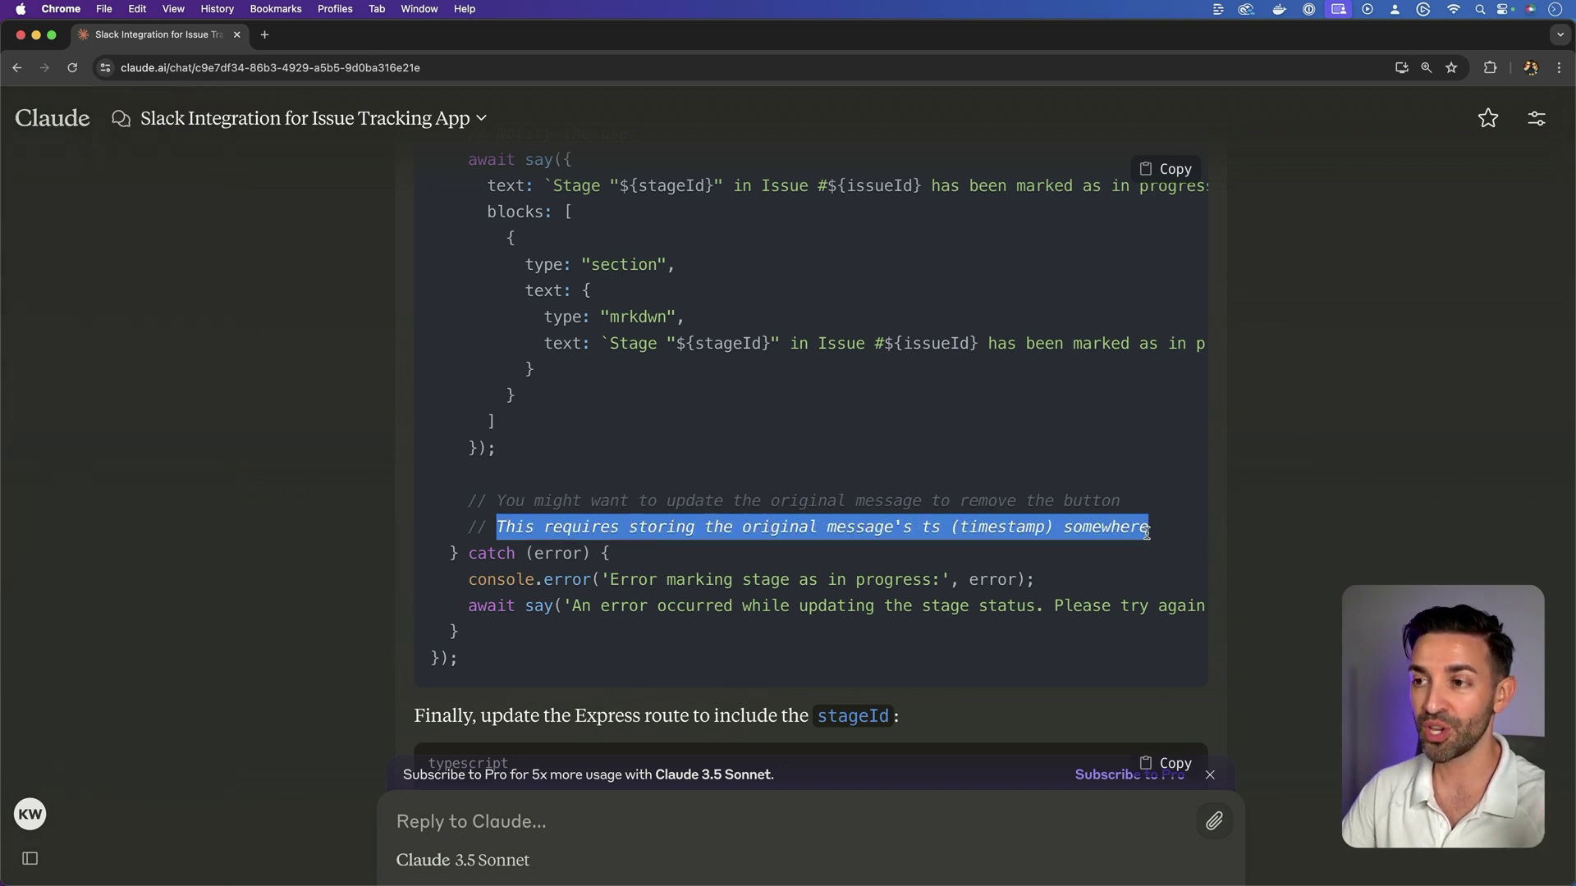
left_click(1147, 533)
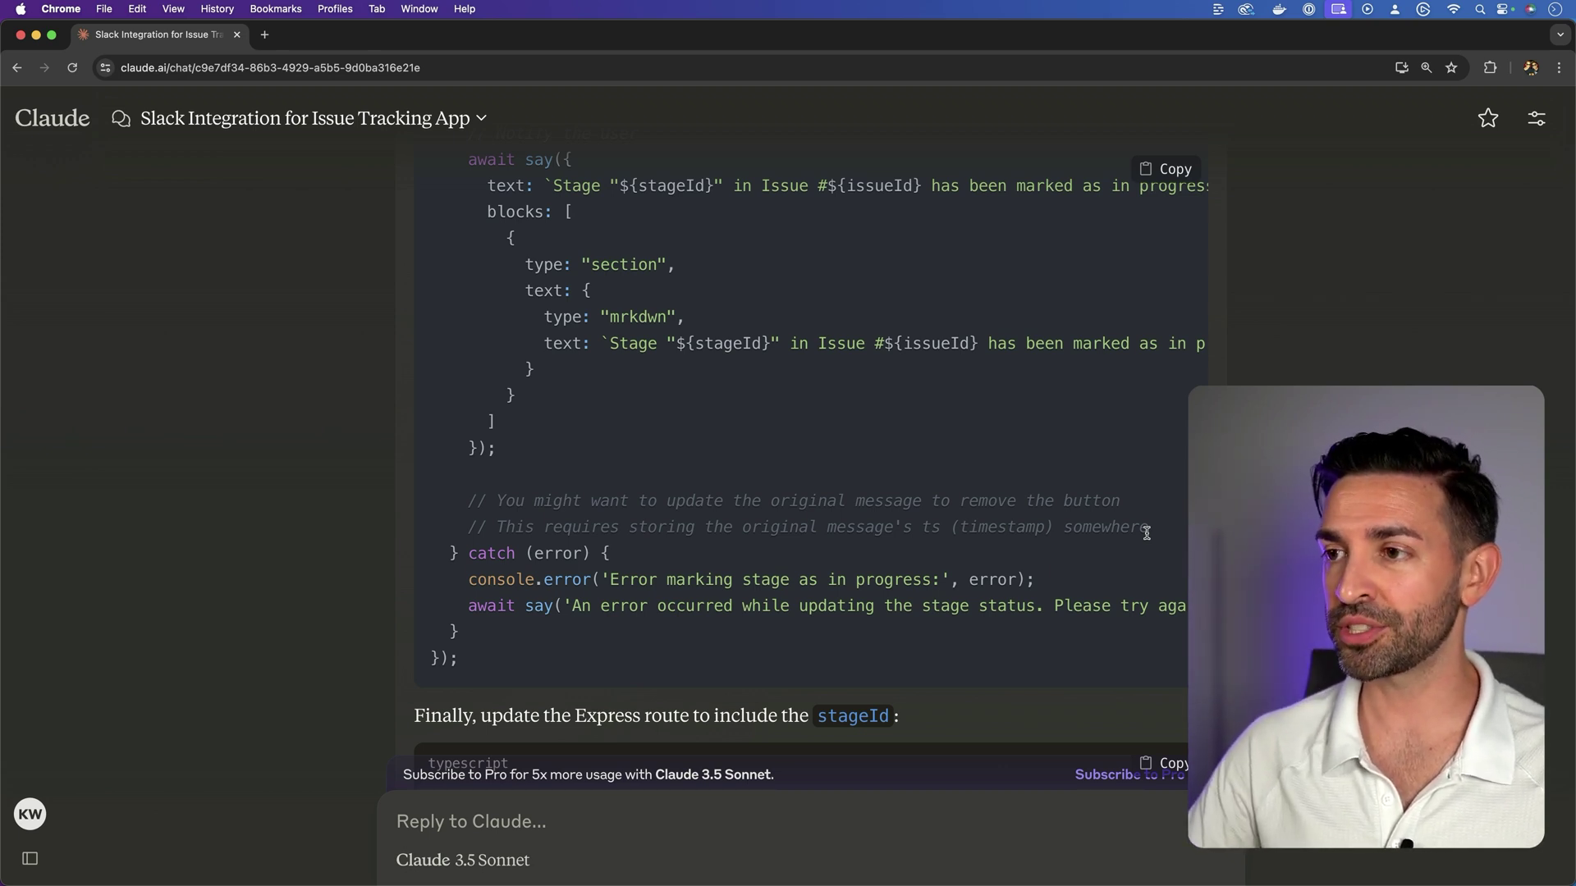
left_click_drag(1147, 533, 468, 490)
key("super+c")
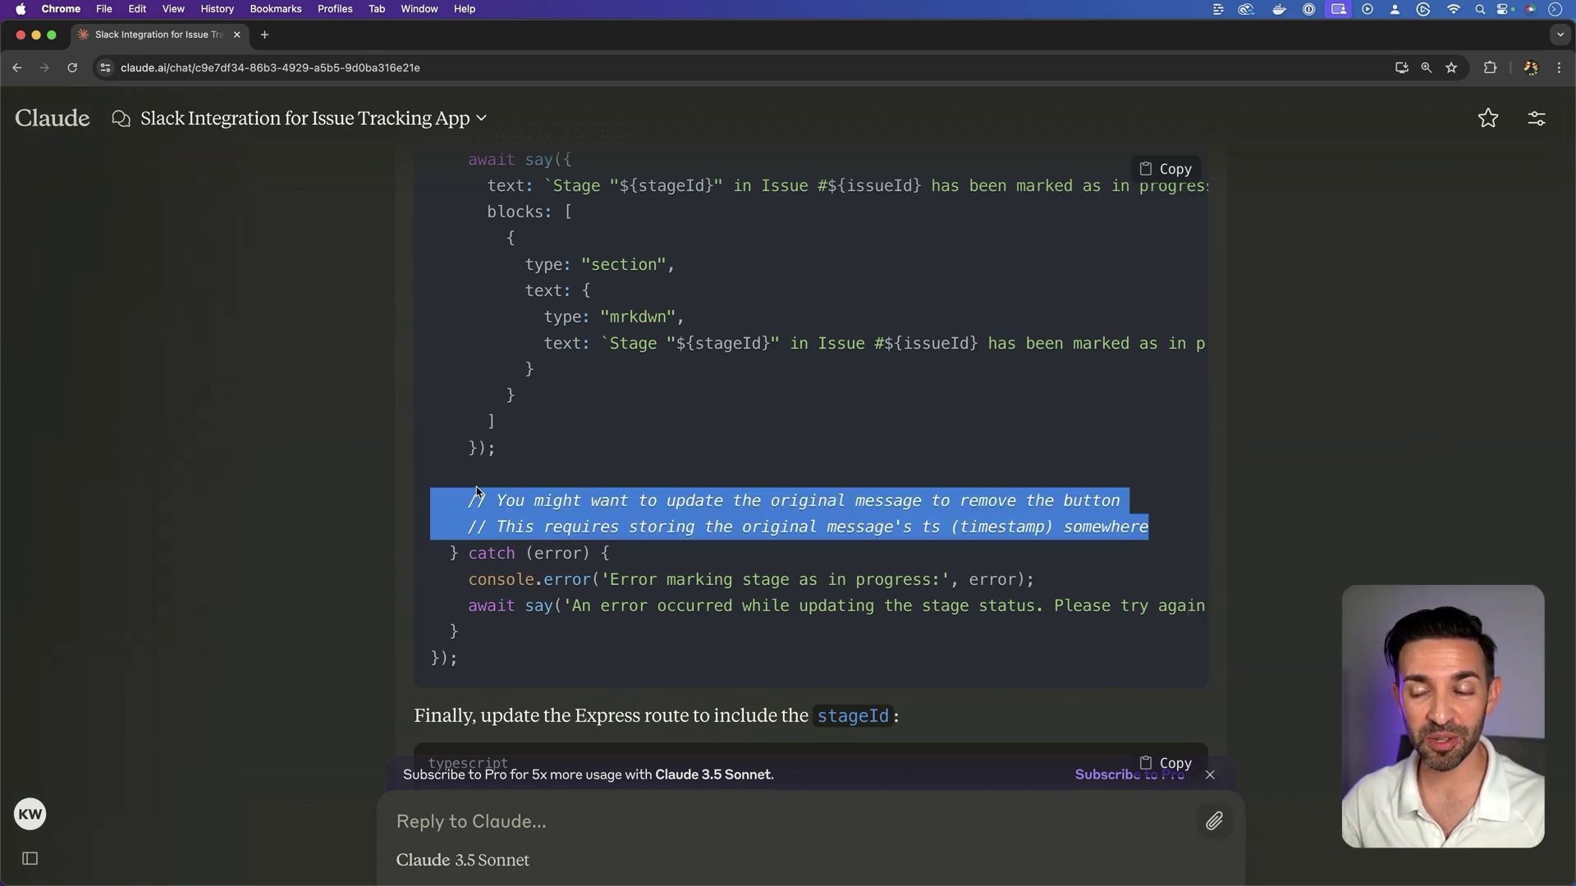
scroll(477, 491, "down", 15)
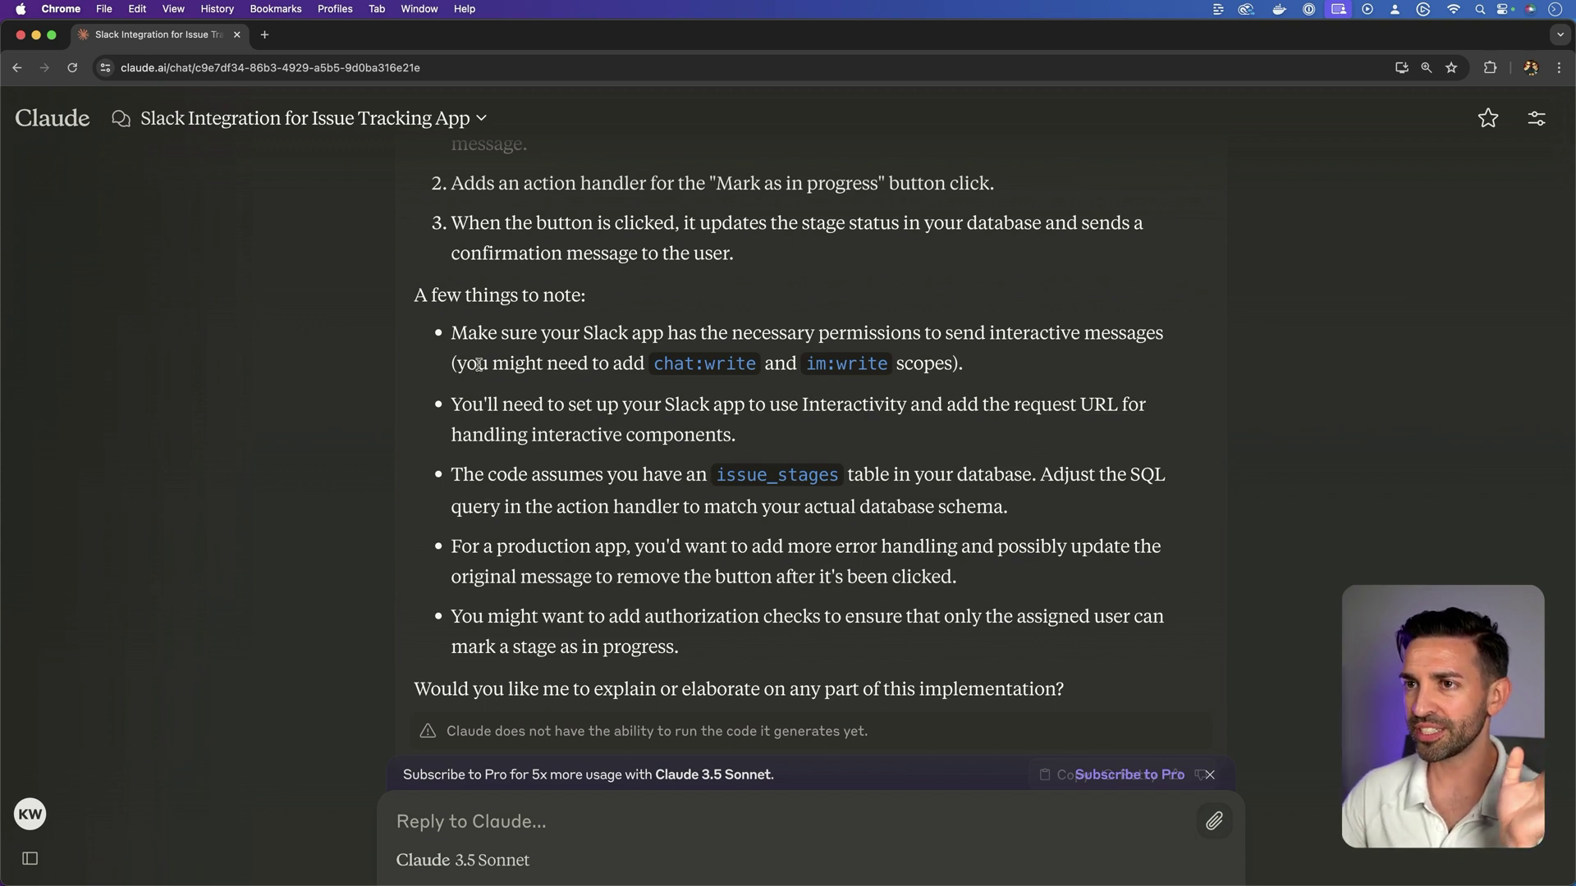
left_click_drag(466, 339, 1158, 335)
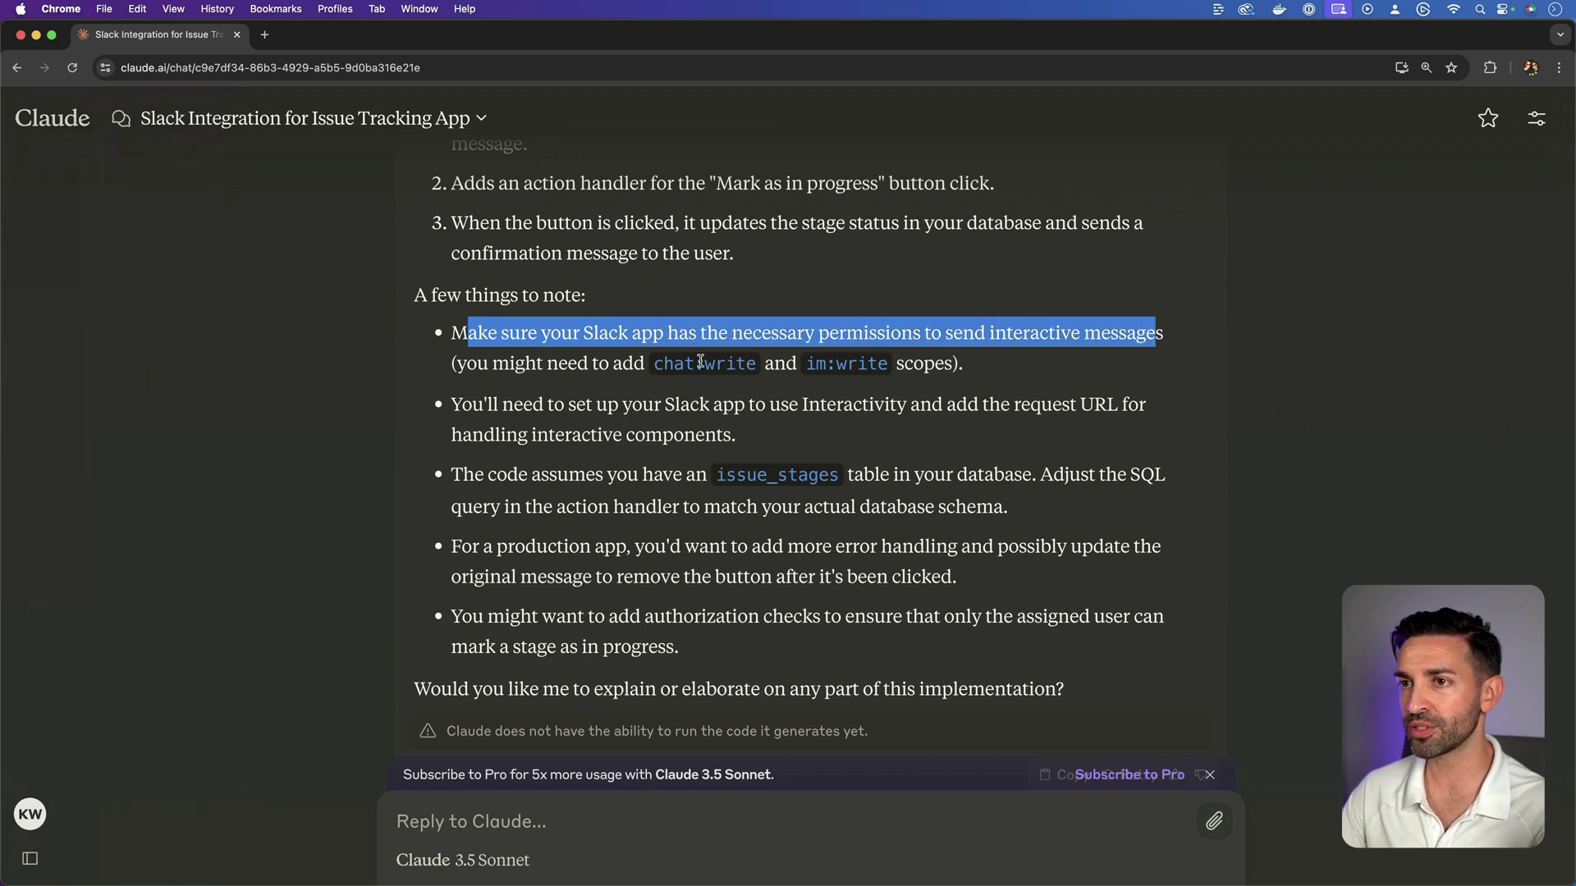
left_click_drag(650, 367, 876, 371)
left_click(866, 368)
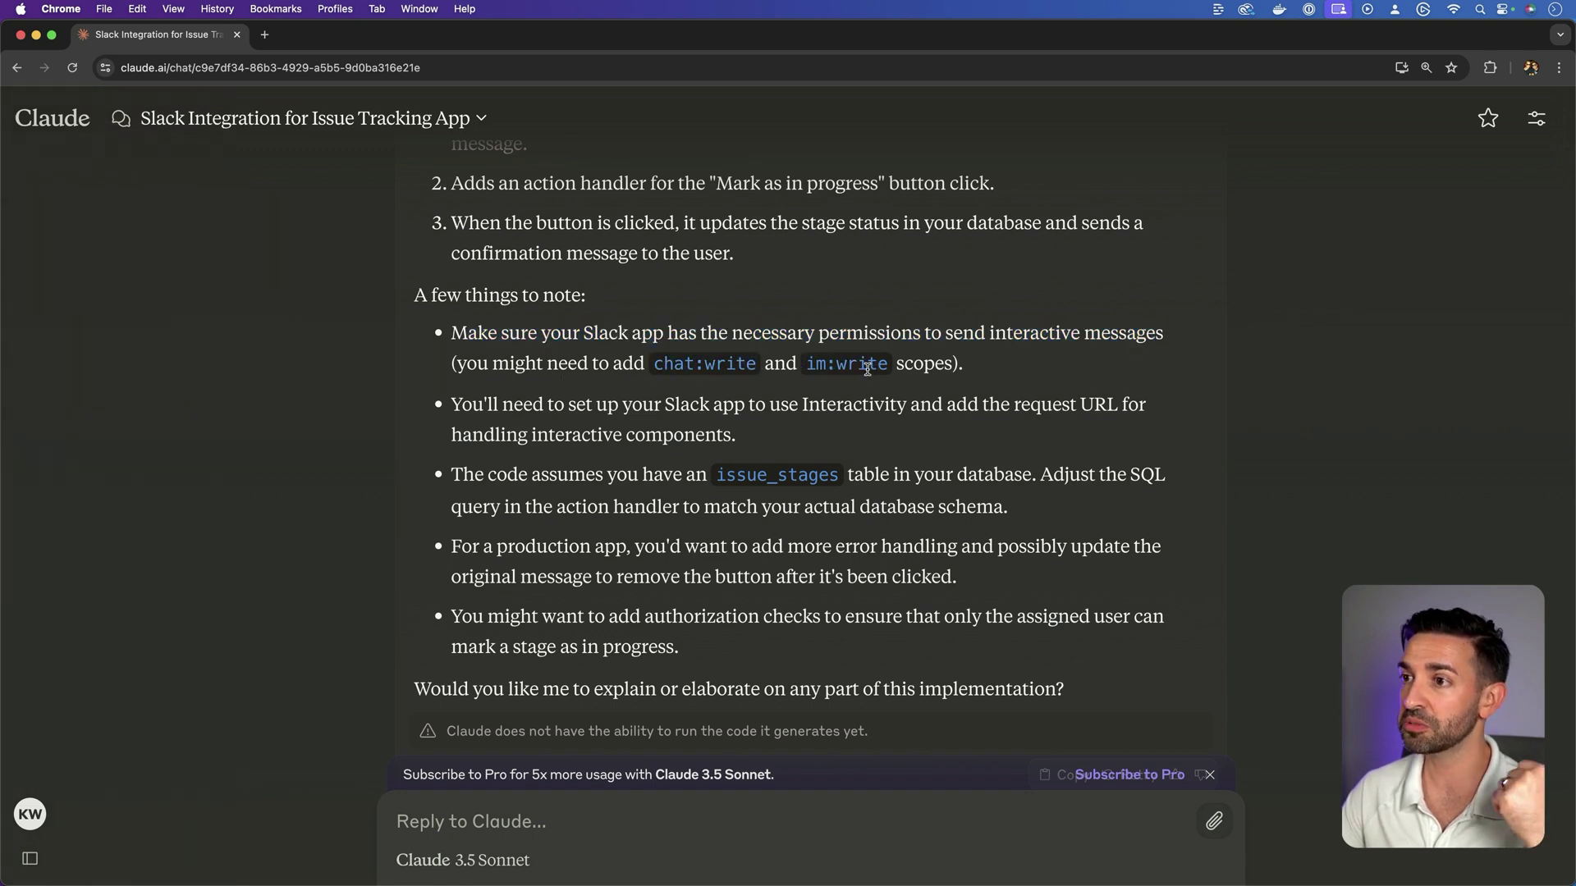
left_click_drag(541, 404, 1040, 404)
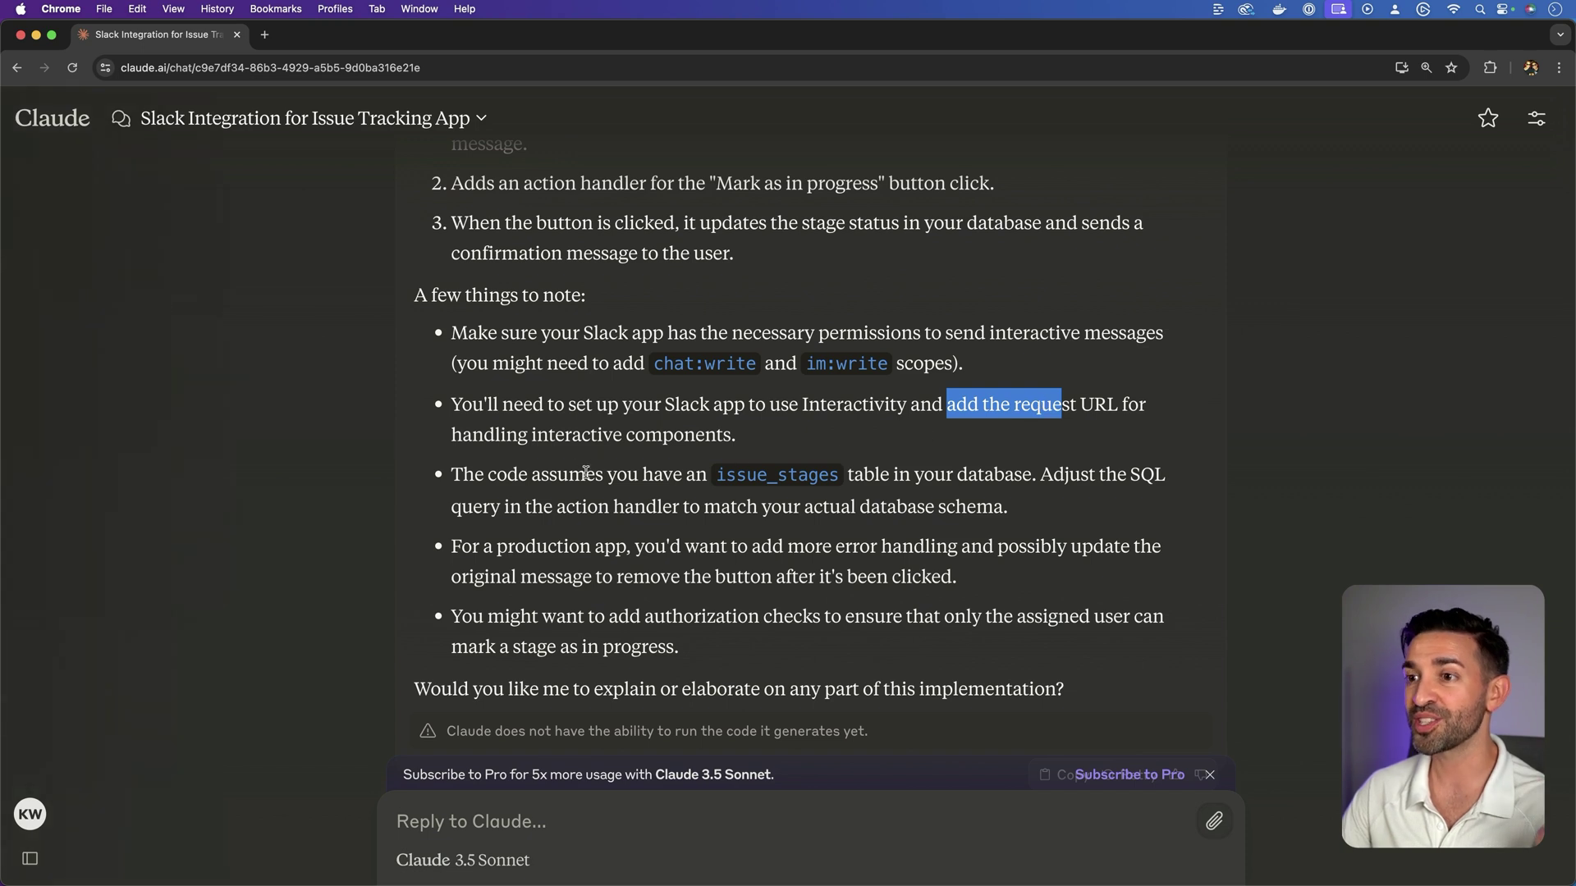
left_click_drag(714, 483, 836, 474)
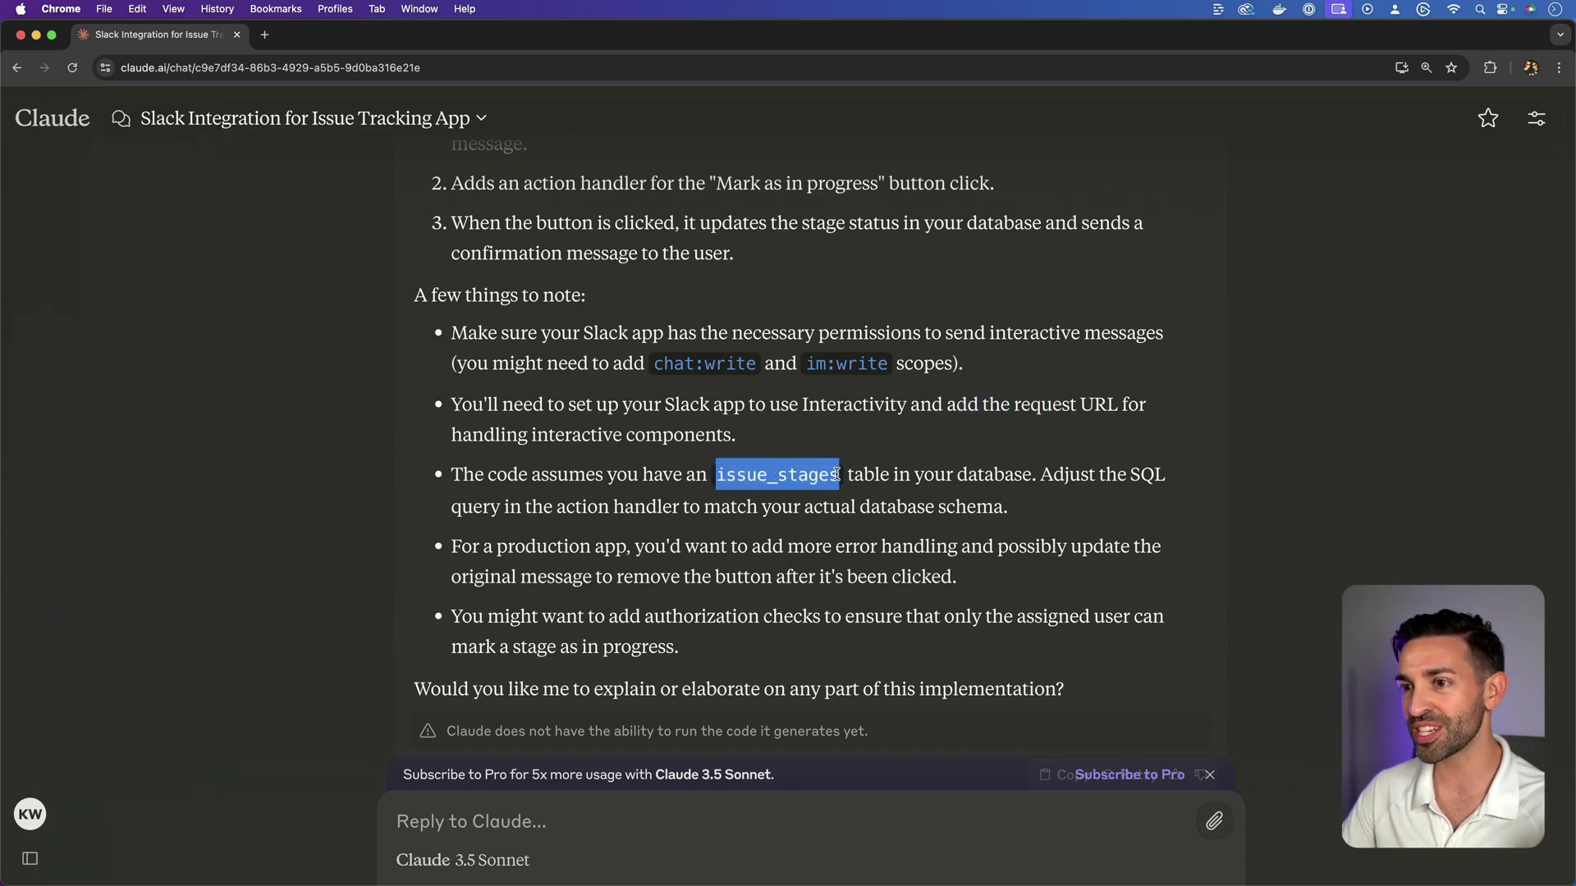
left_click_drag(1064, 474, 995, 512)
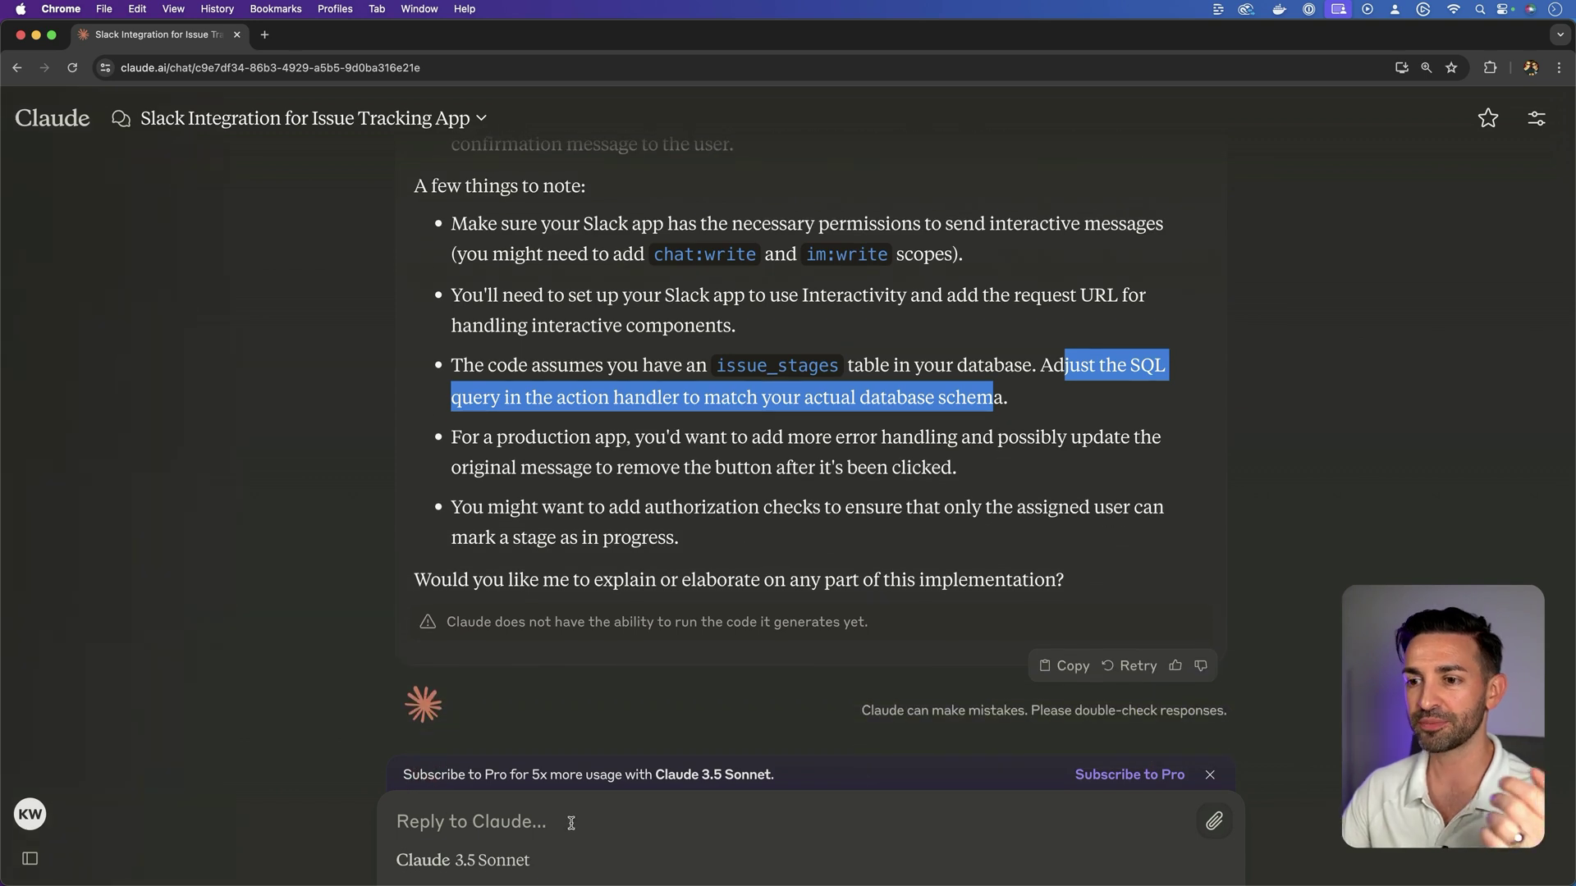
left_click(574, 821)
Rewrite the pasted comments into a request to replace the button with a "Mark as done" button
key("super+v")
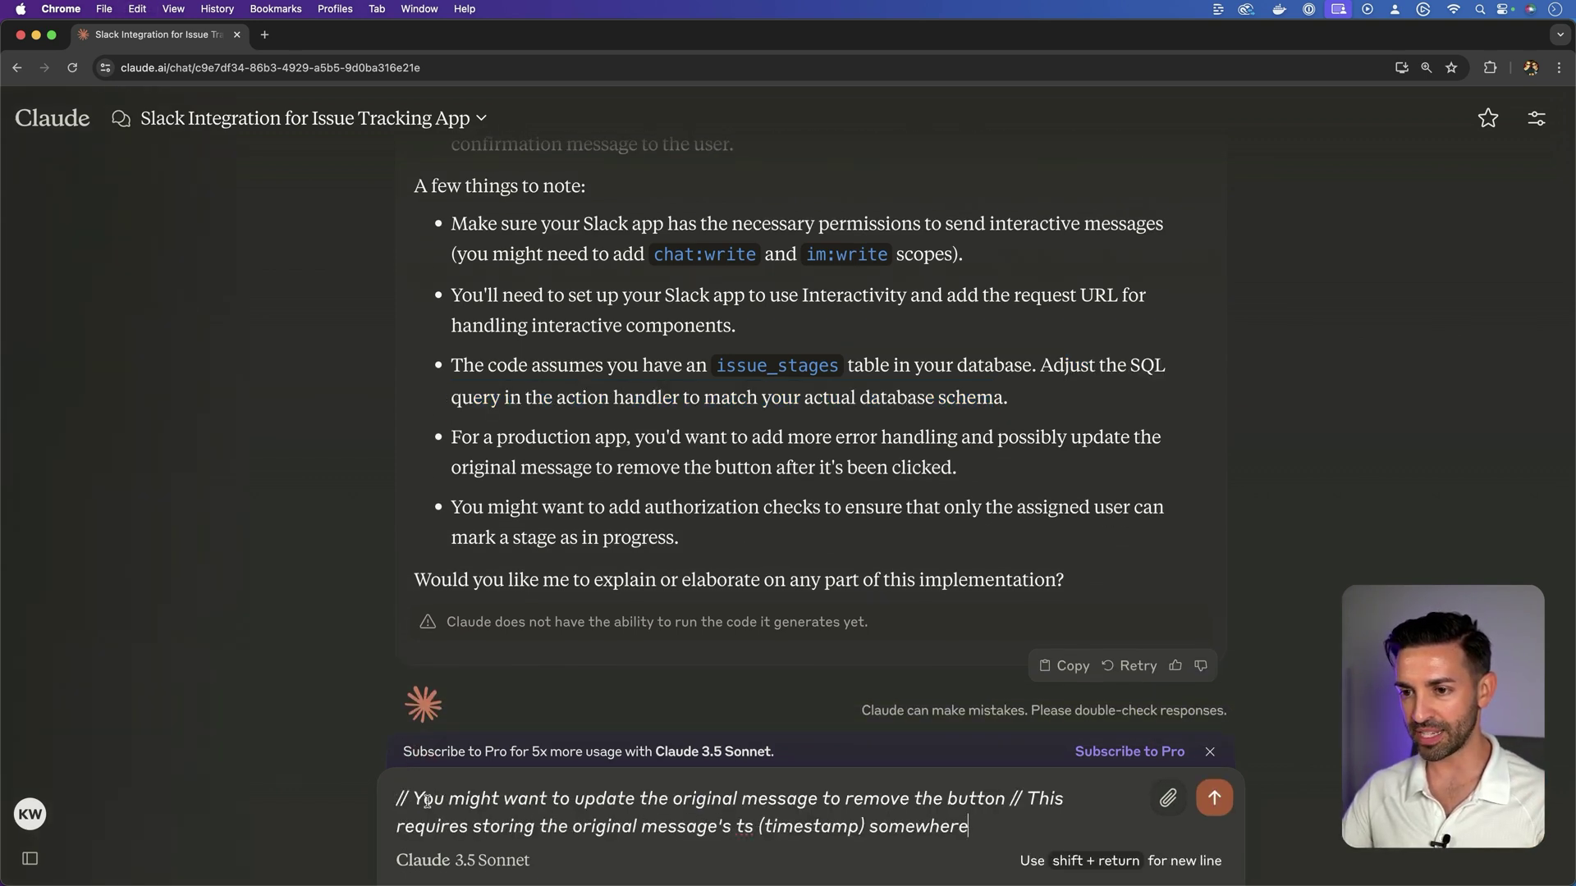
left_click_drag(420, 799, 354, 796)
type("I do")
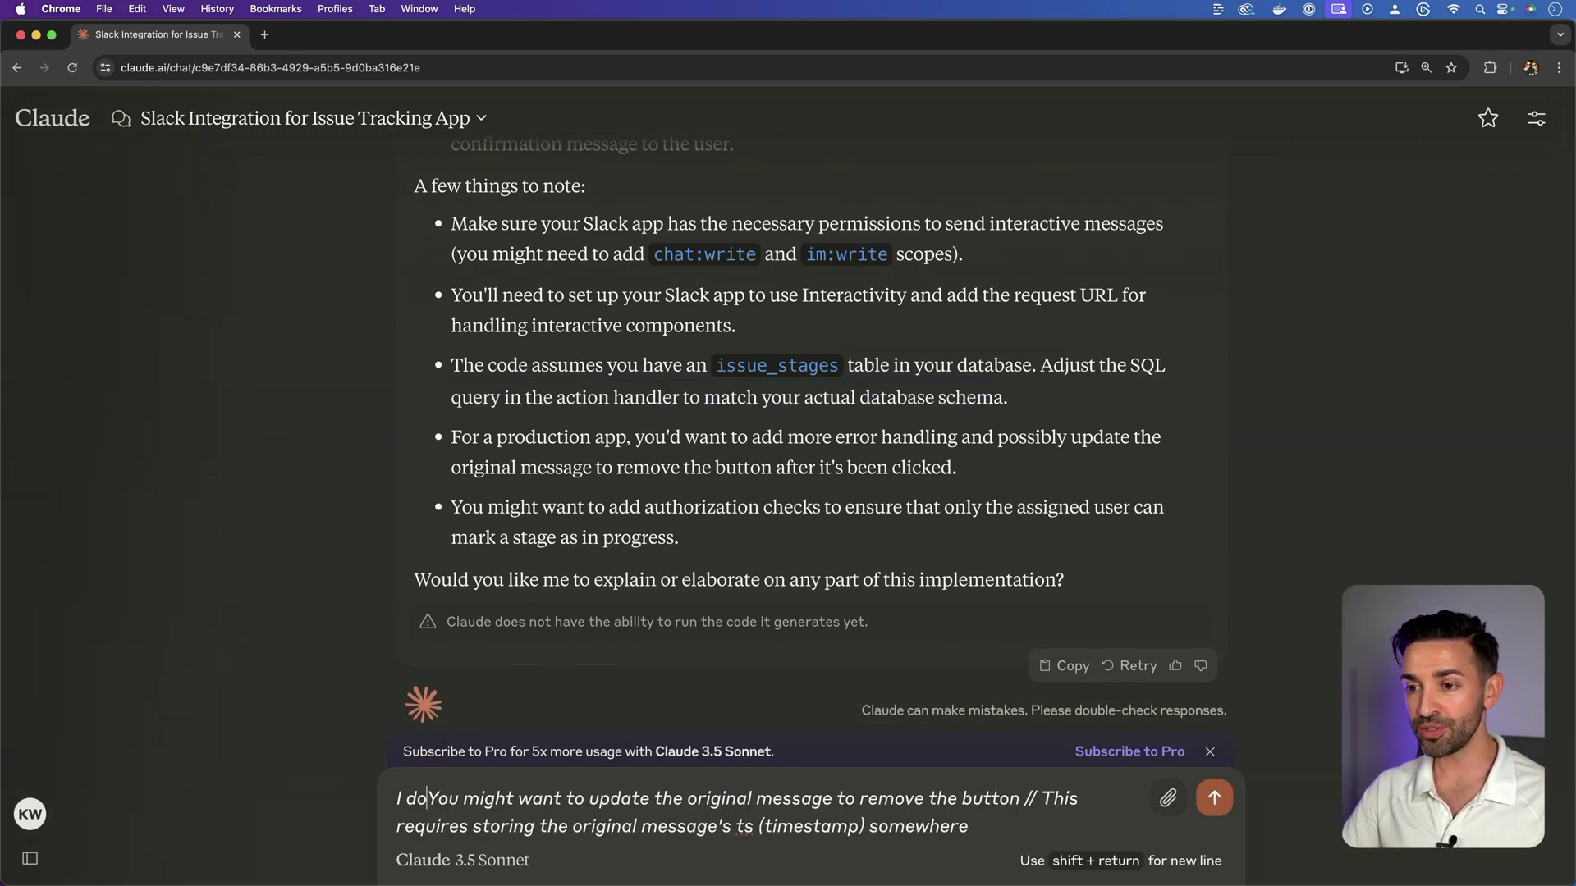
key("Delete")
key("Delete")
key("Delete")
key("Delete")
key("Delete")
key("Delete")
key("Delete")
key("Delete")
key("Delete")
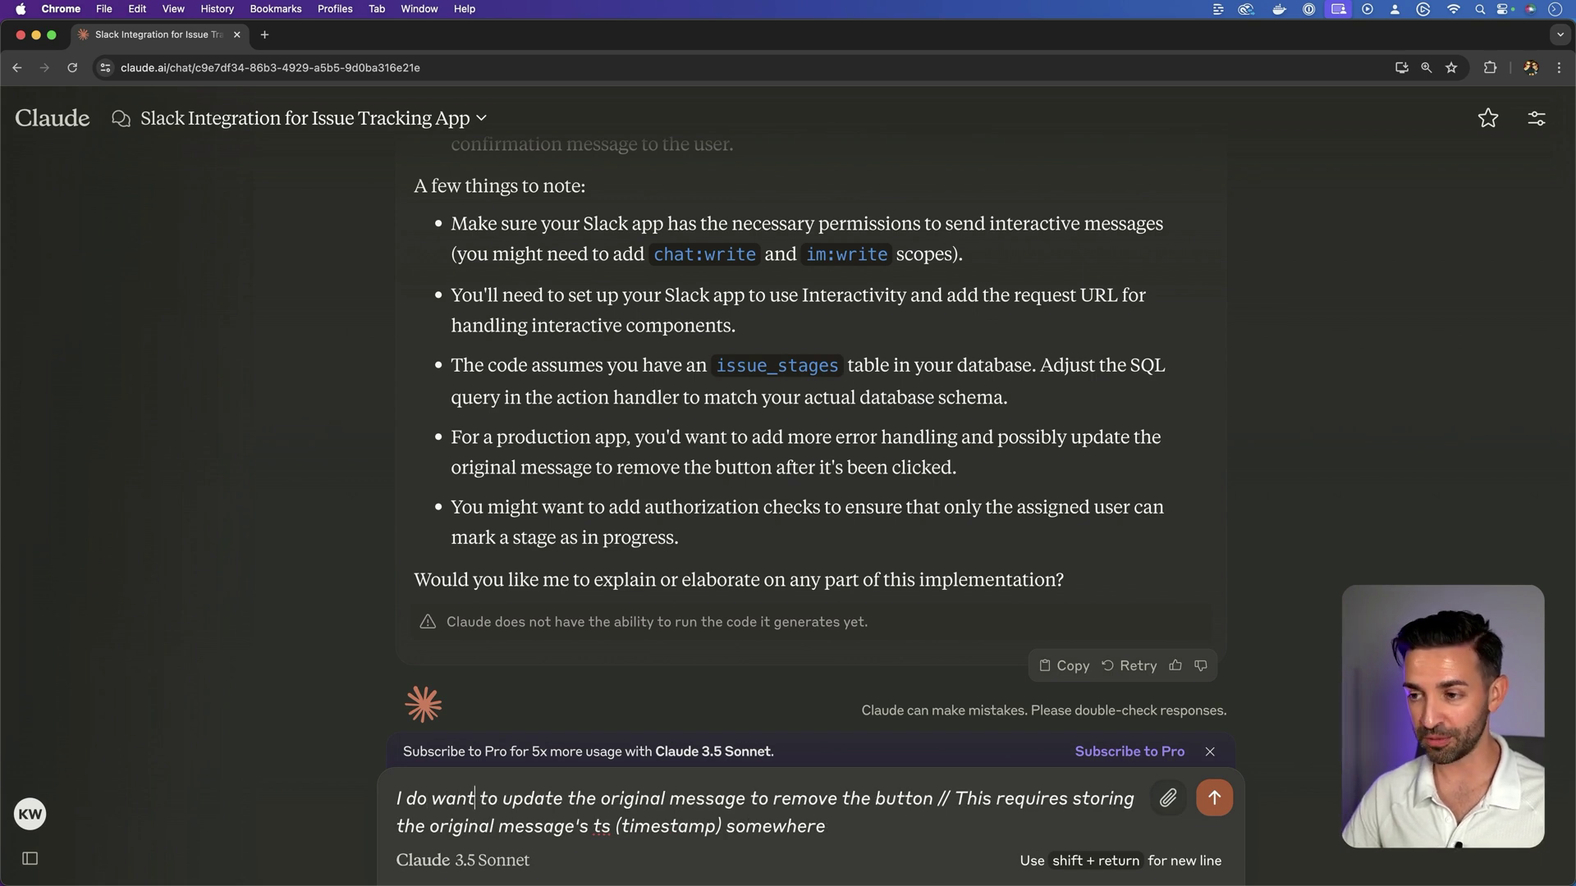
key("alt+Right")
key("alt+Right")
key("alt+Right")
key("alt+Right")
key("alt+Right")
key("alt+Right")
key("alt+Right")
key("alt+Right")
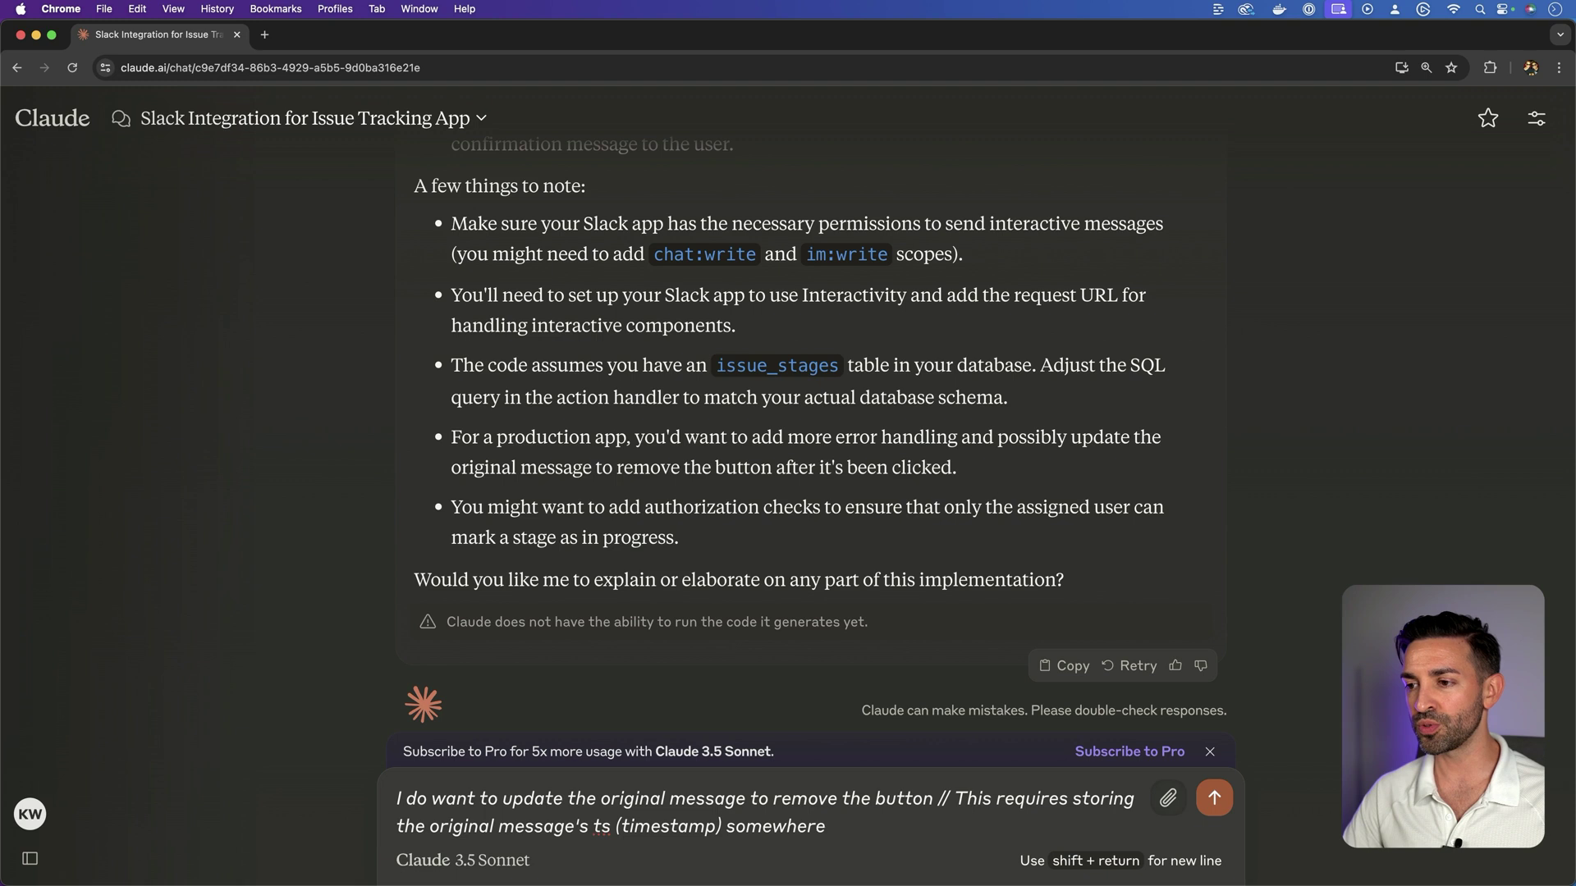
key("alt+BackSpace")
key("alt+BackSpace")
key("alt+BackSpace")
type("replace")
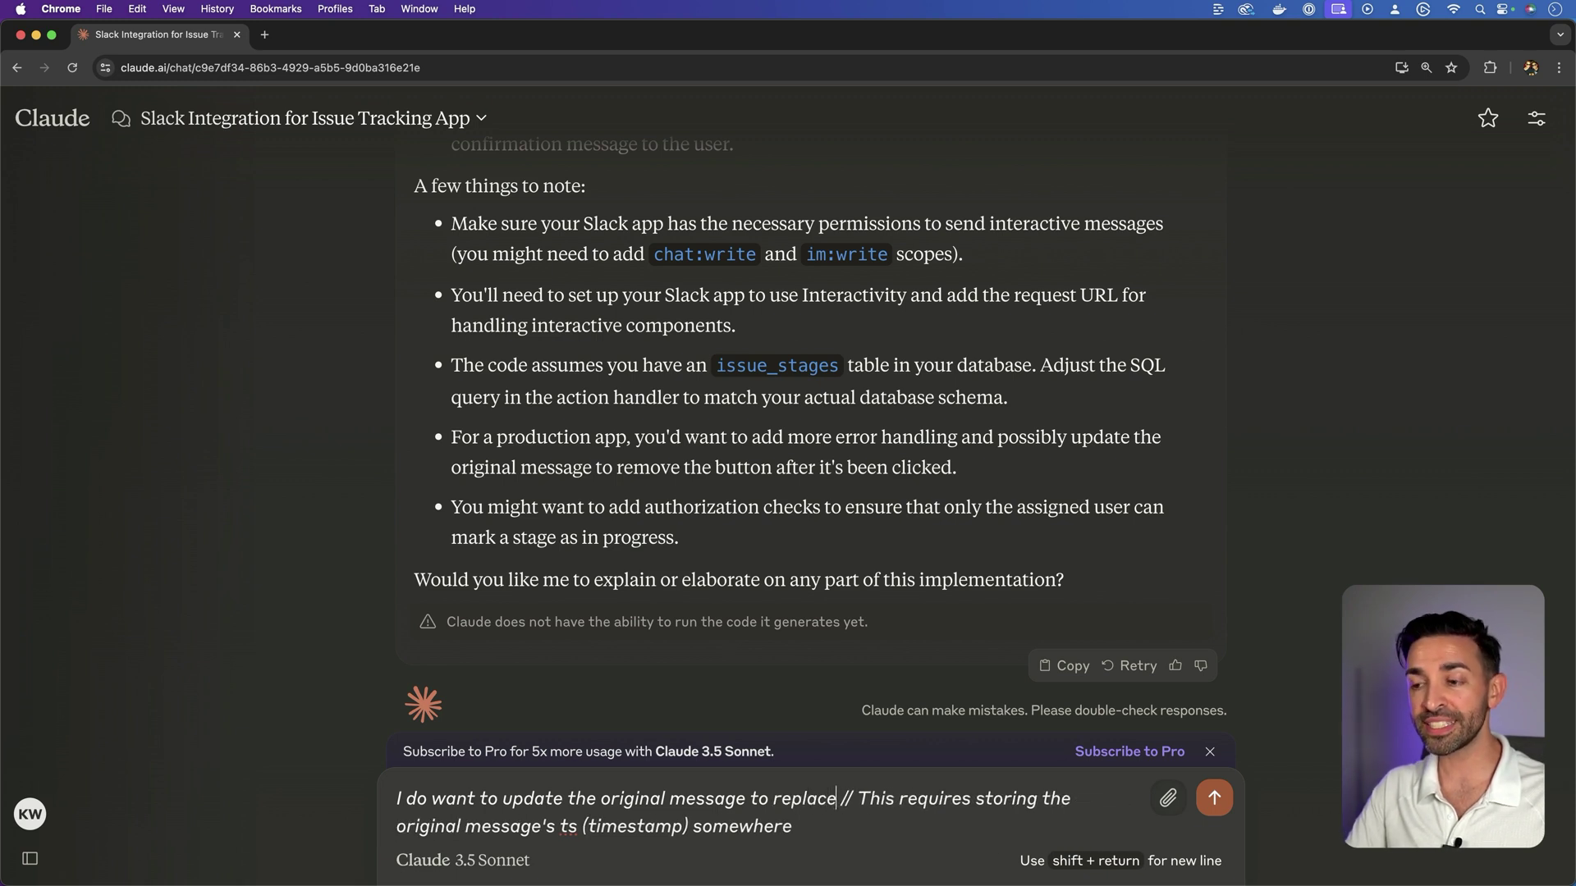
type(" the button (after")
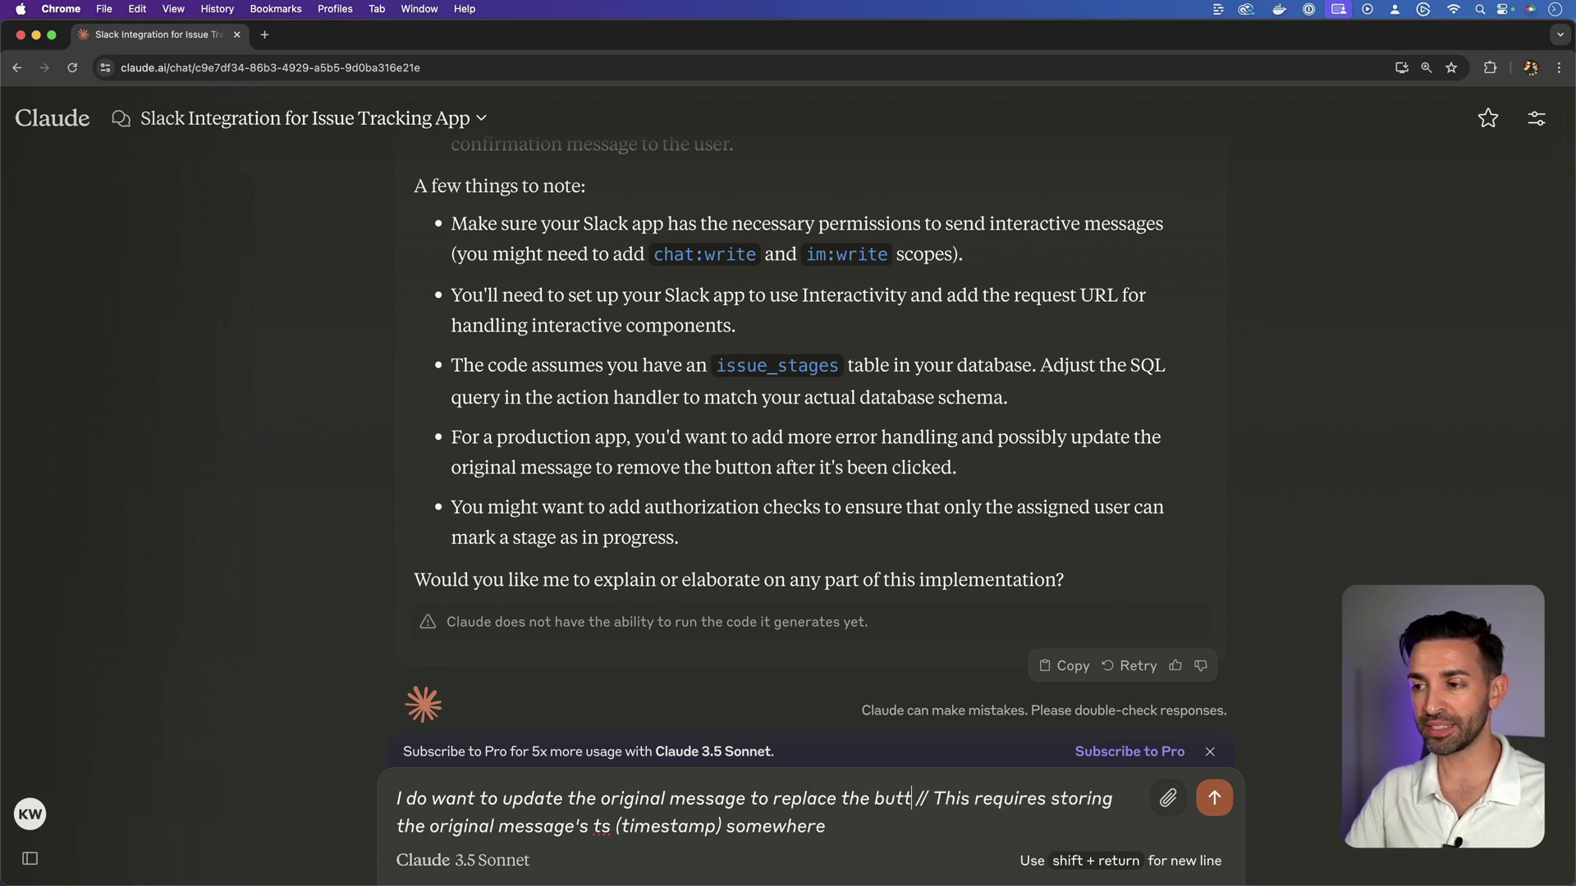
type(" marking it in progres")
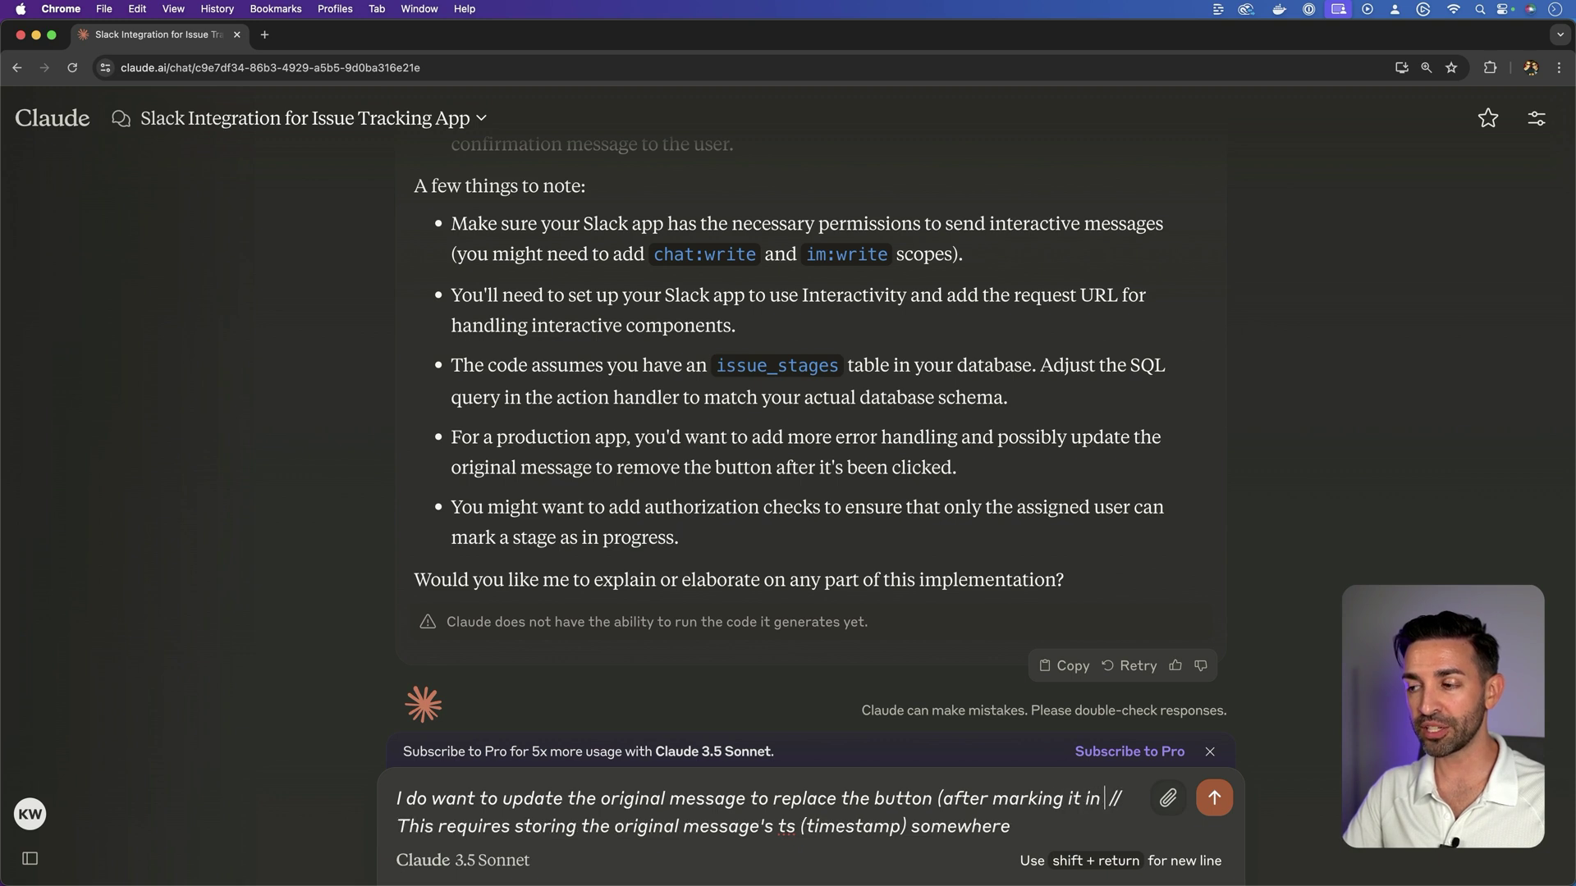
type("s)")
key("shift+super+Right")
type("with anoh")
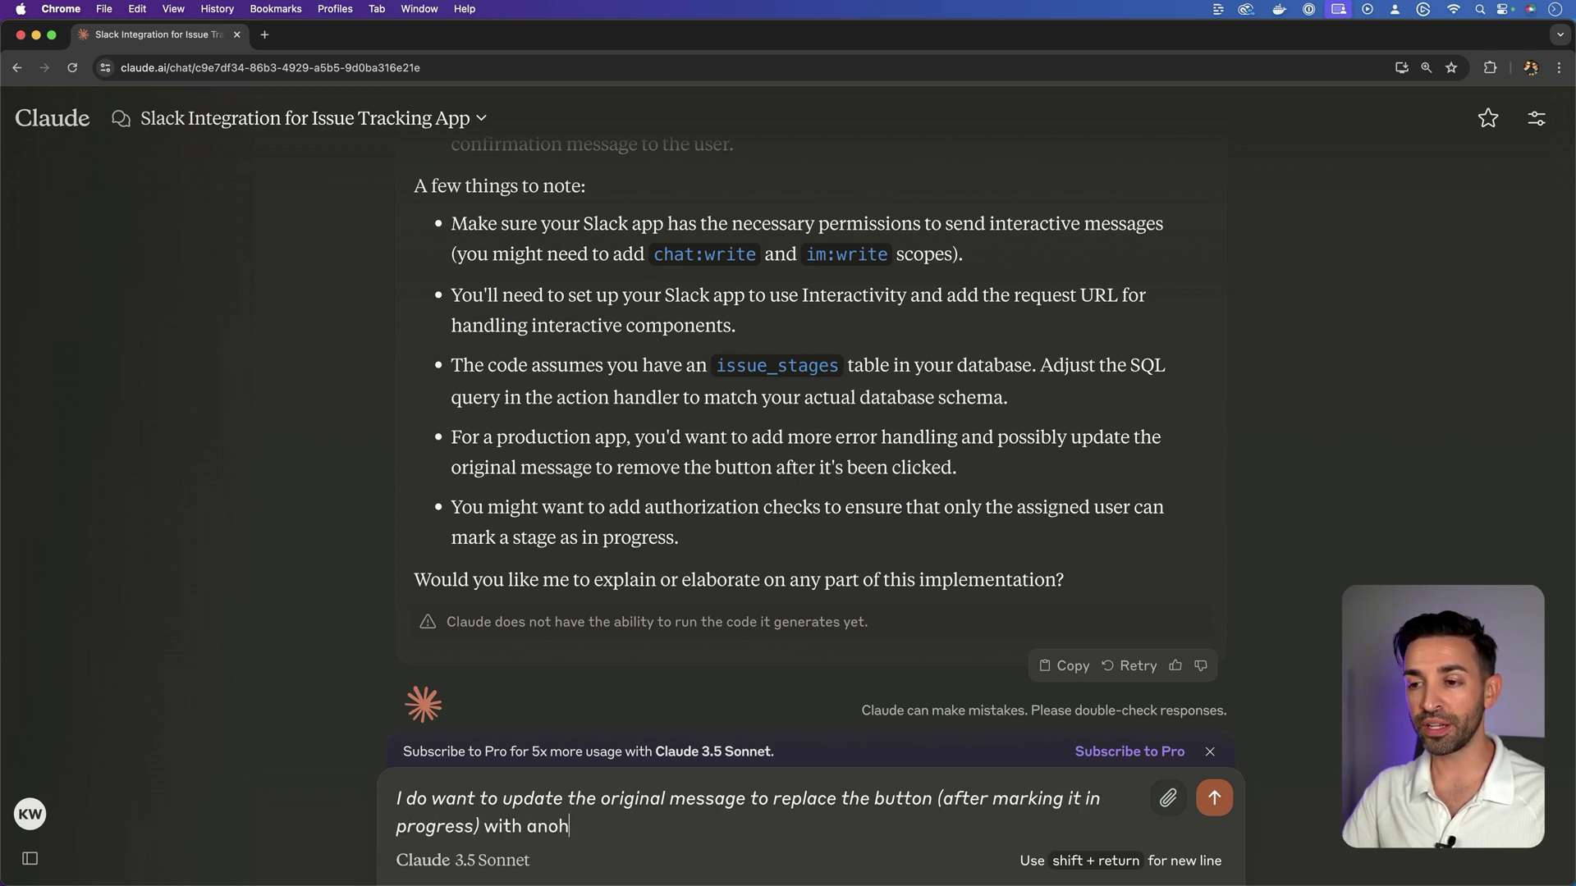
type("ter button that says mar")
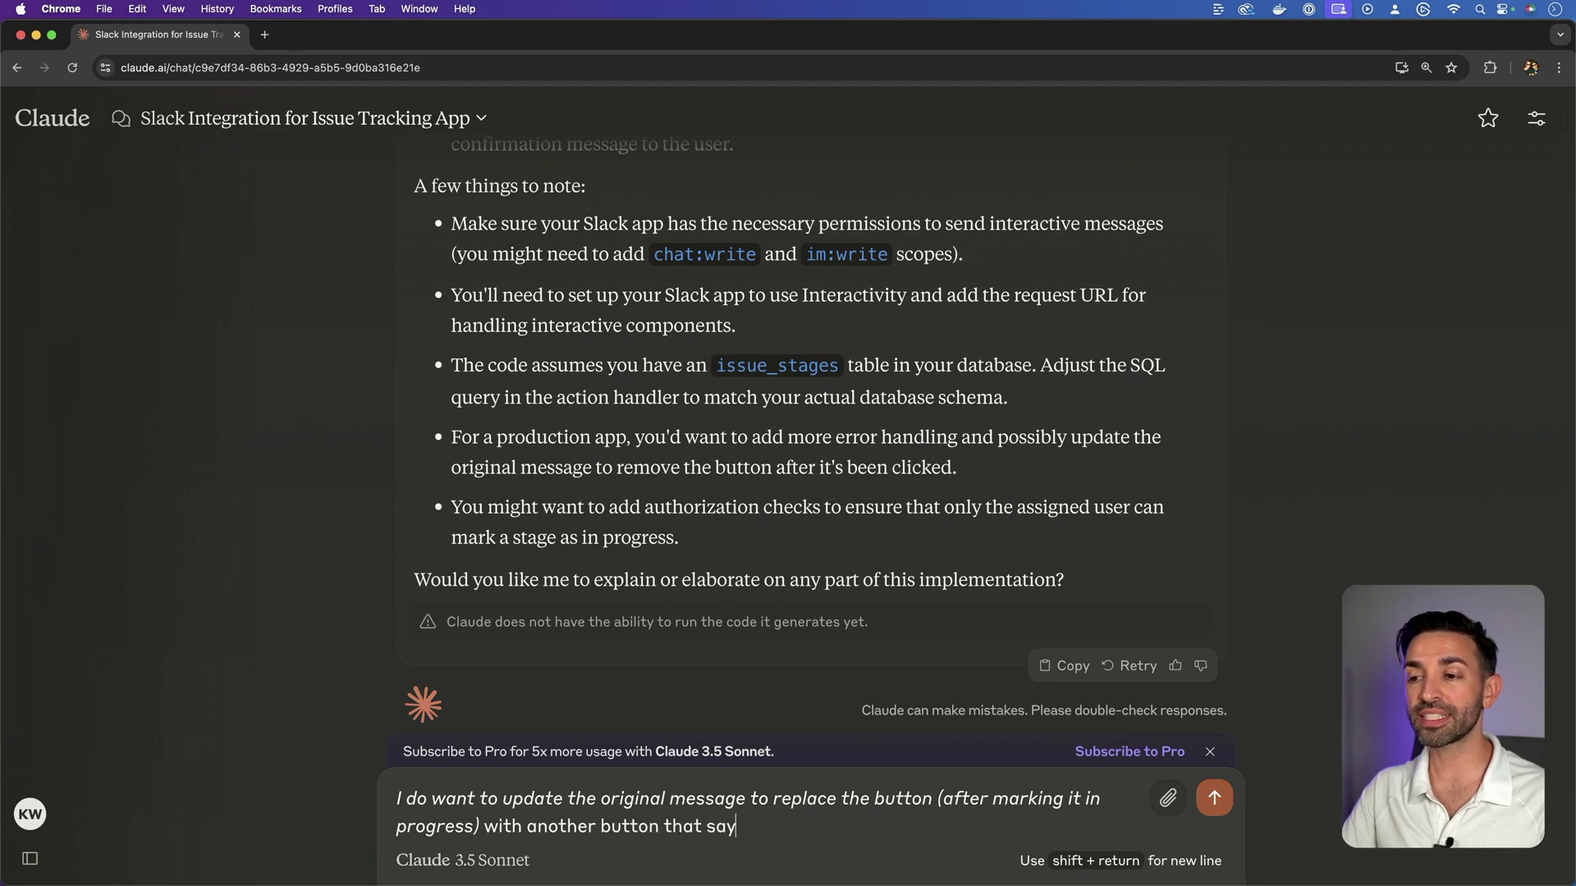
key("BackSpace")
key("BackSpace")
key("BackSpace")
type("\"Mark as done")
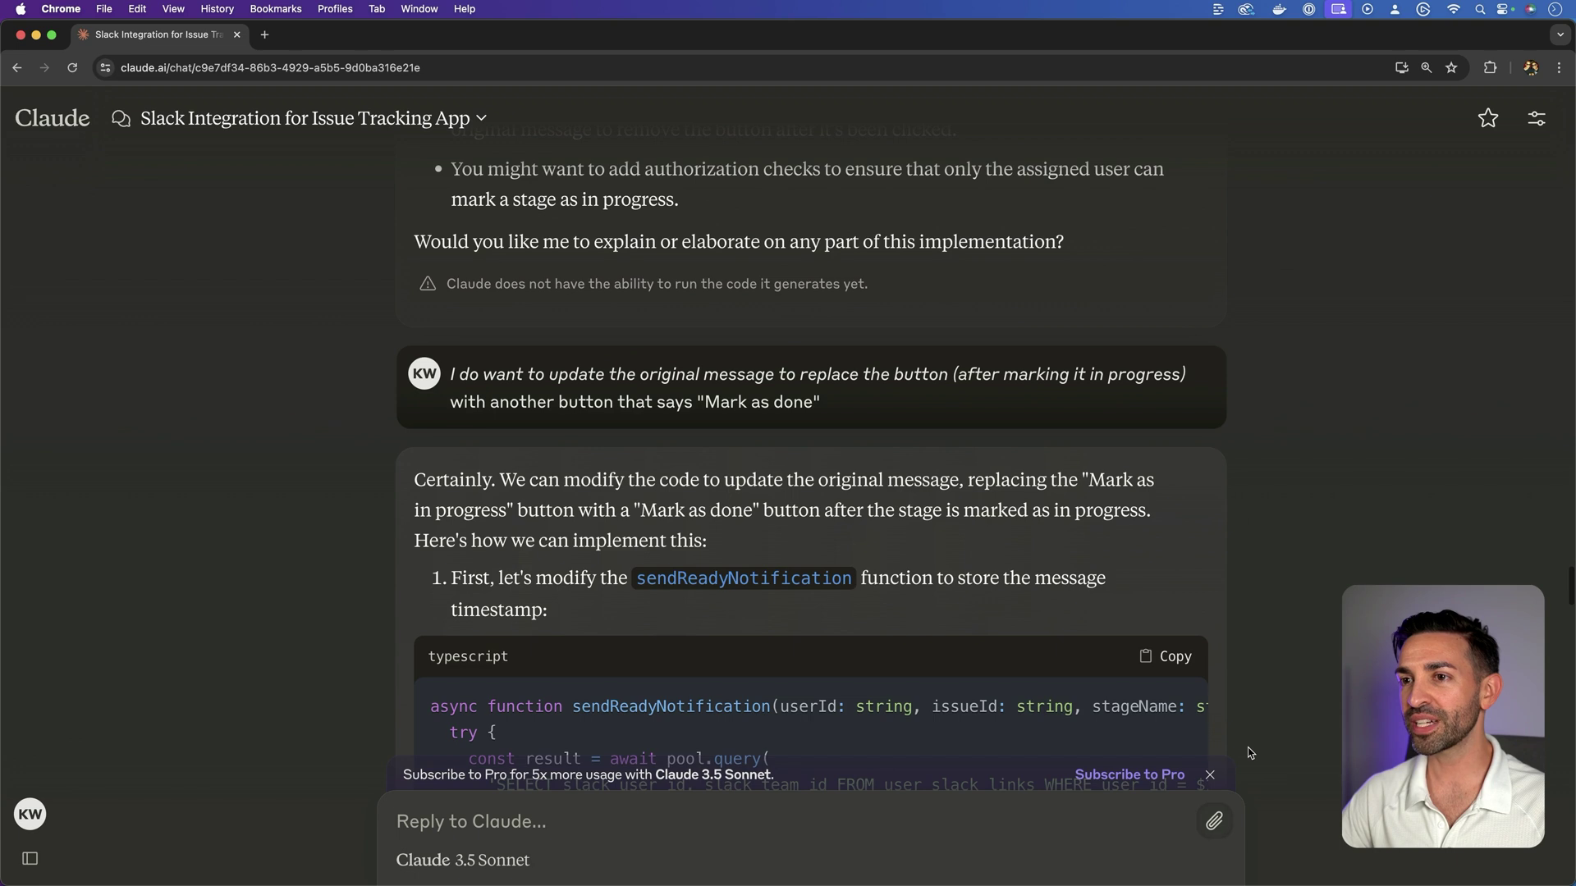
Review the revised sendReadyNotification storing the message timestamp in the slack_messages table
scroll(1248, 752, "down", 5)
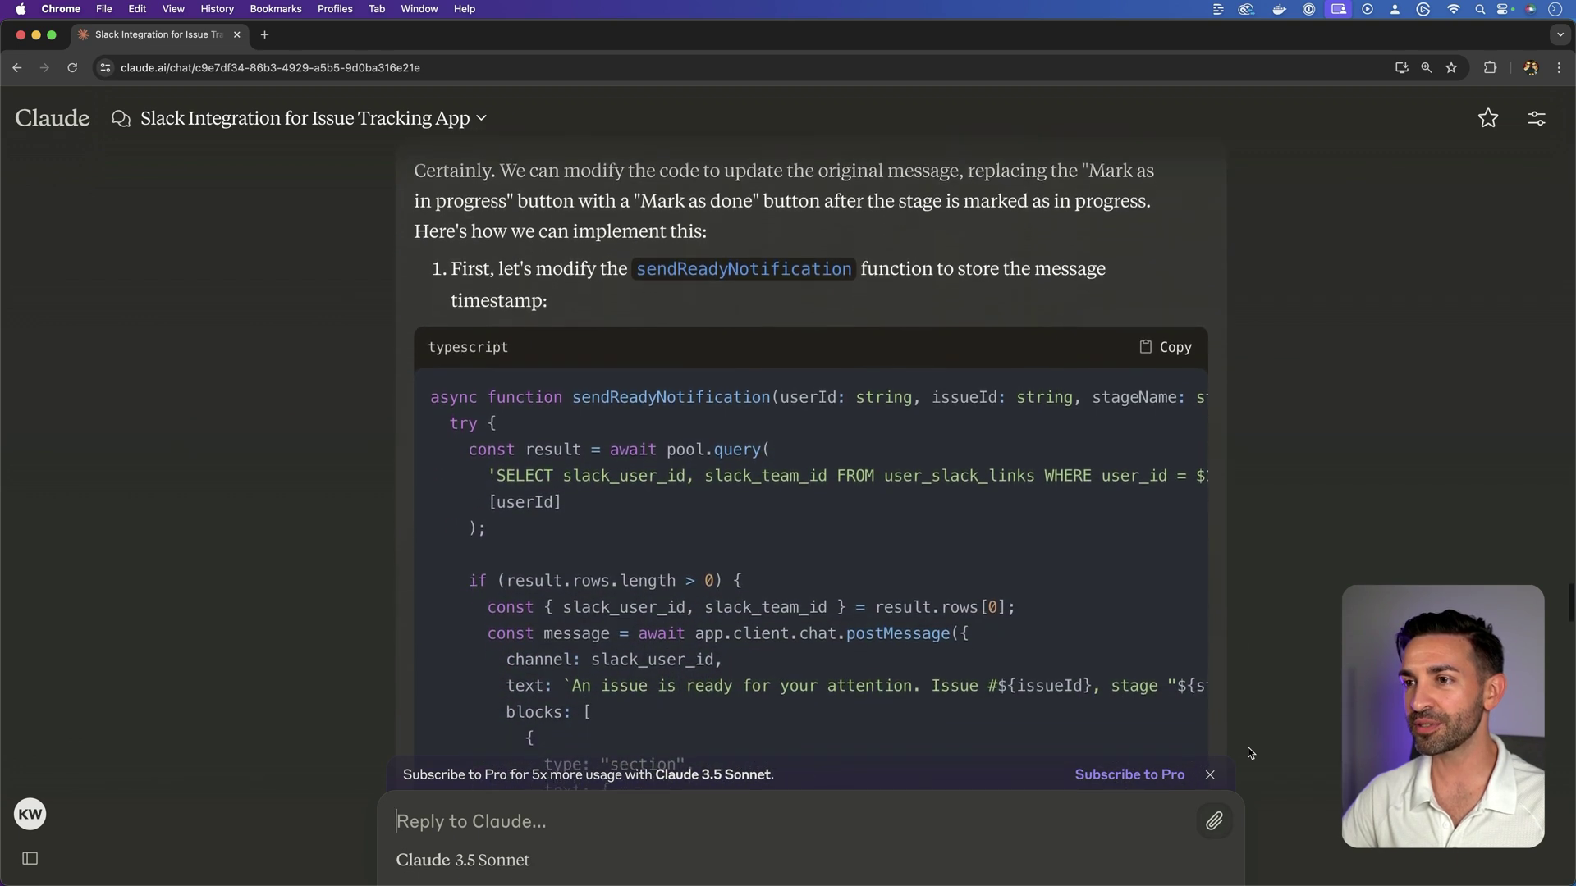
scroll(775, 594, "down", 6)
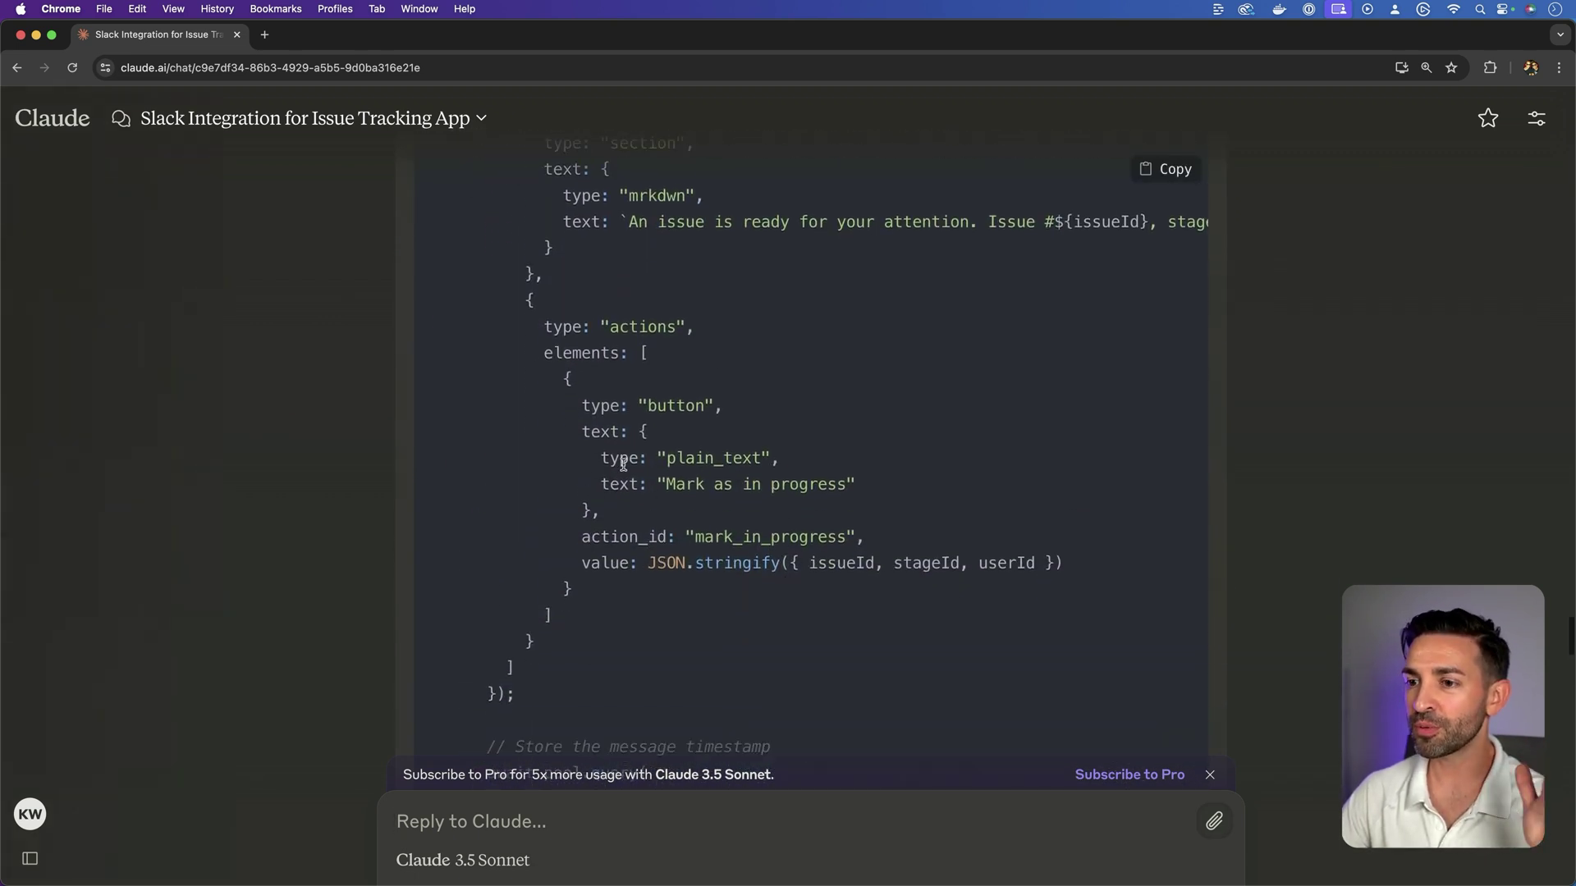
left_click_drag(620, 457, 782, 609)
left_click(781, 609)
scroll(781, 609, "down", 4)
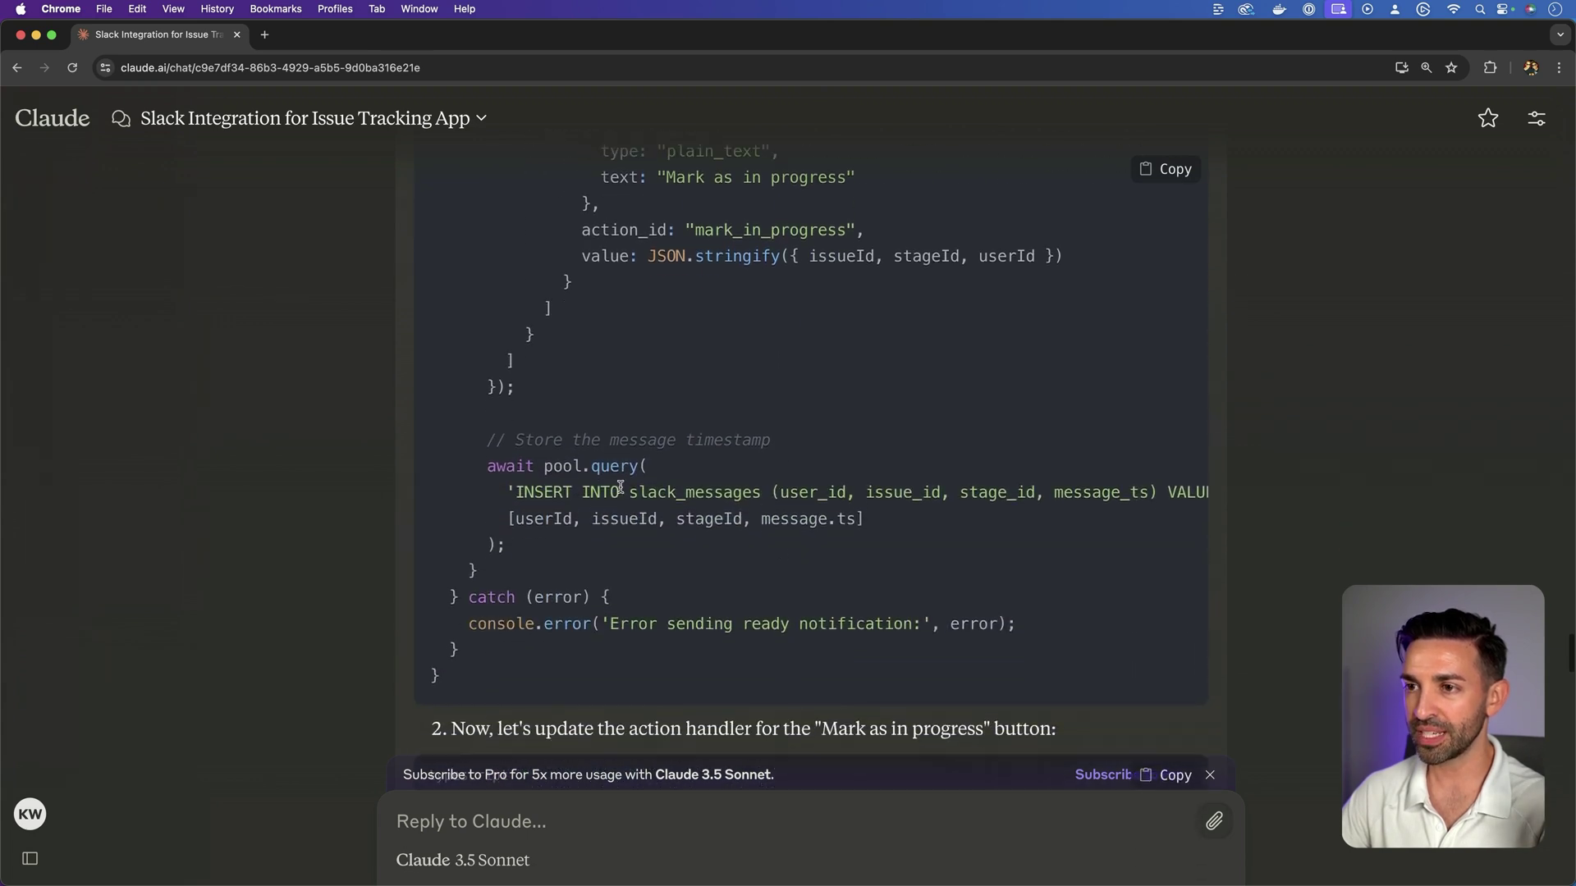
left_click_drag(500, 434, 770, 437)
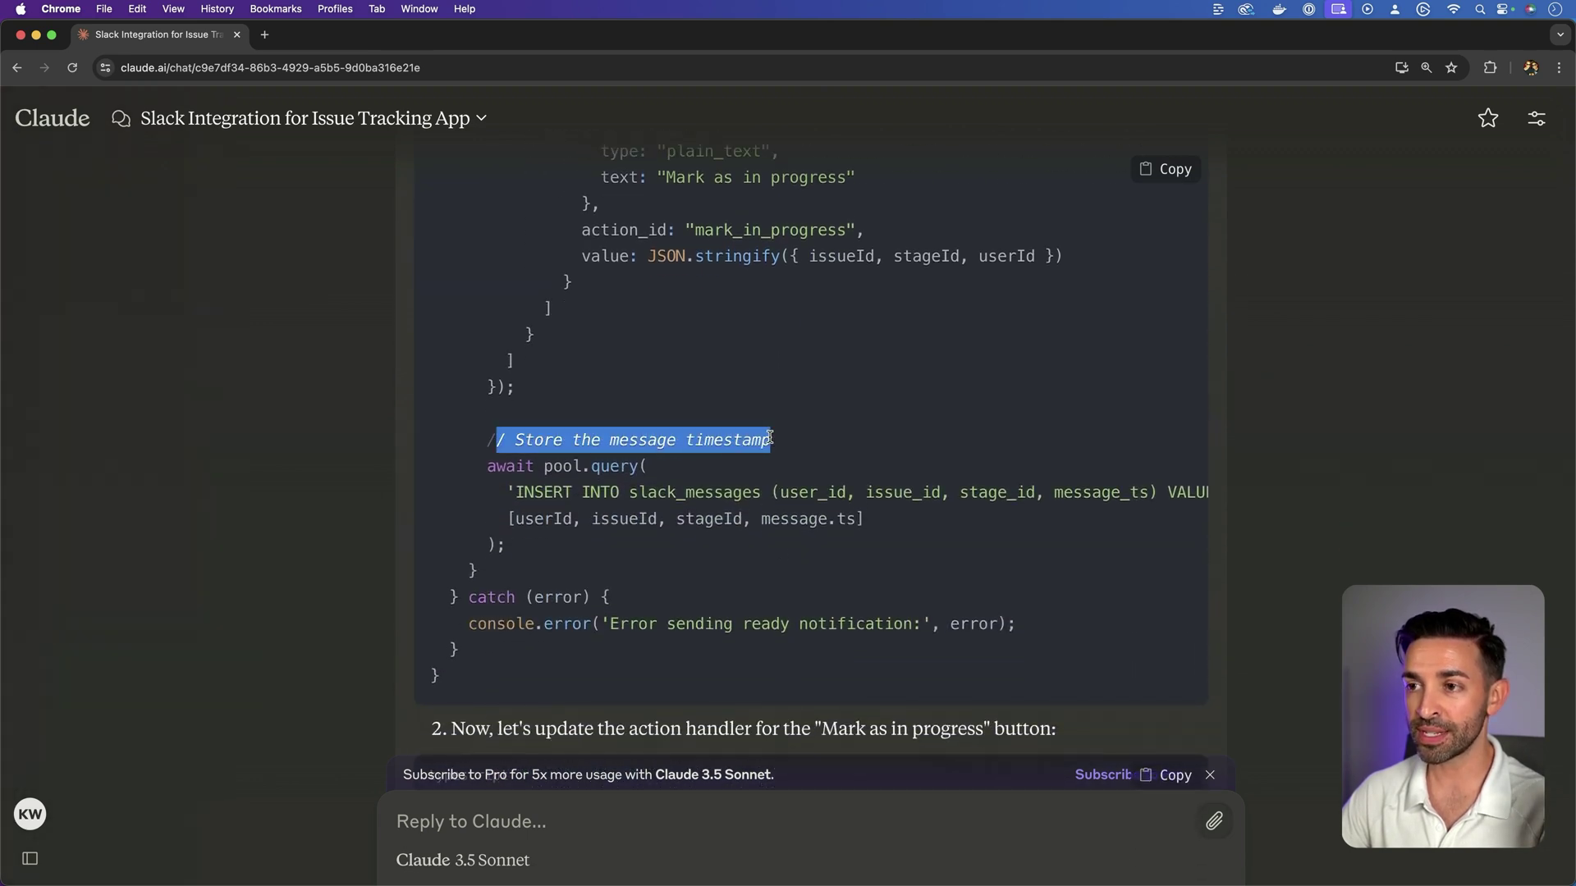
left_click(629, 493)
left_click_drag(629, 492, 765, 494)
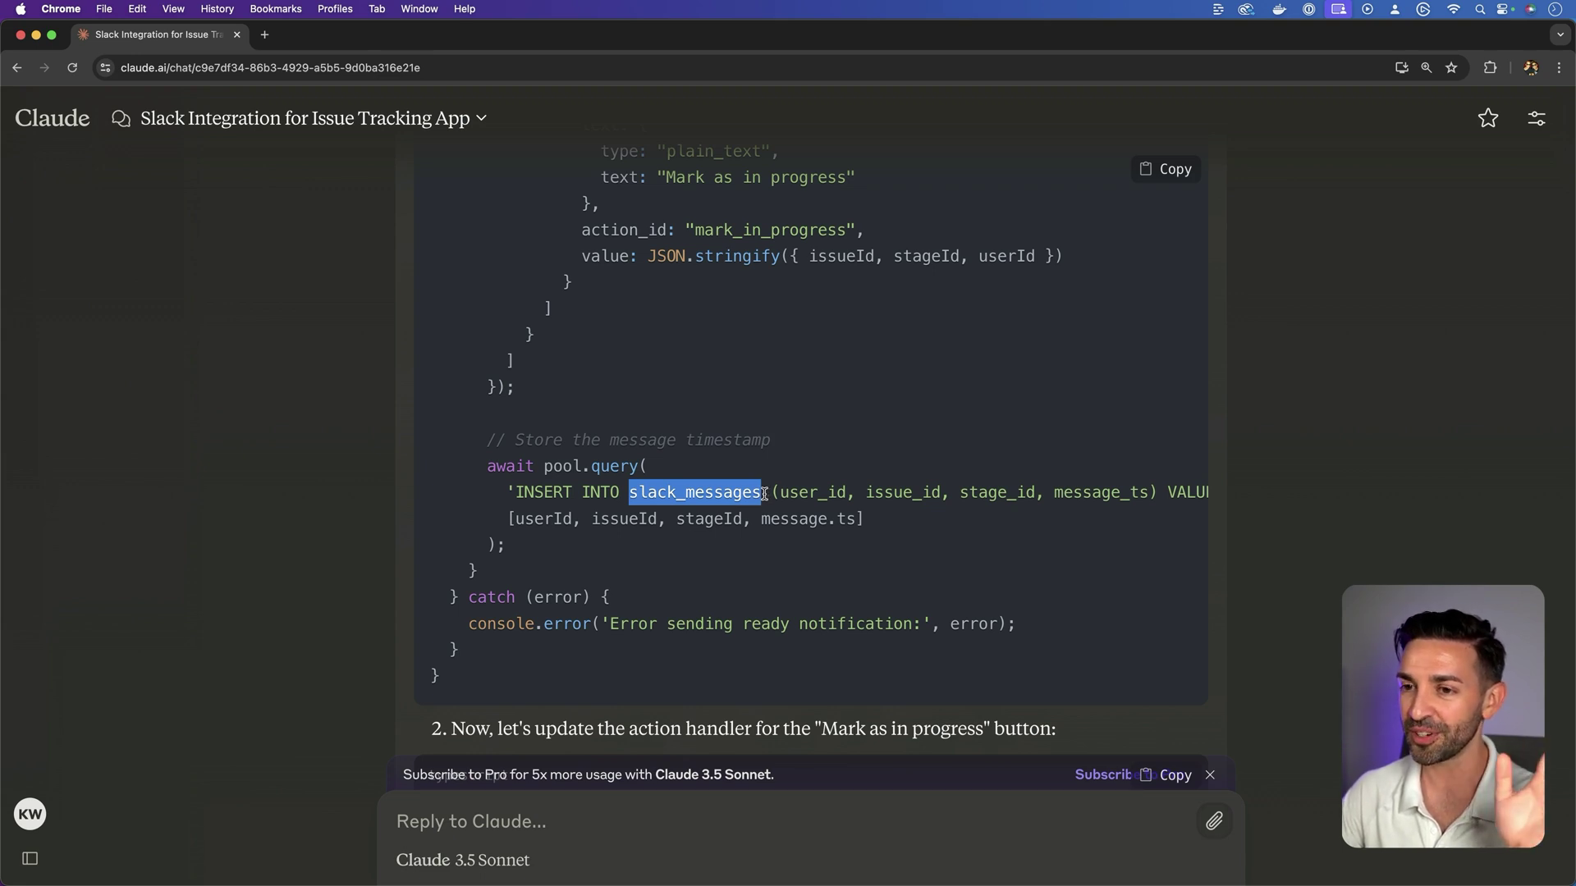
Inspect the handler's UPDATE query on issue_stages and the query fetching the message timestamp
scroll(739, 410, "down", 4)
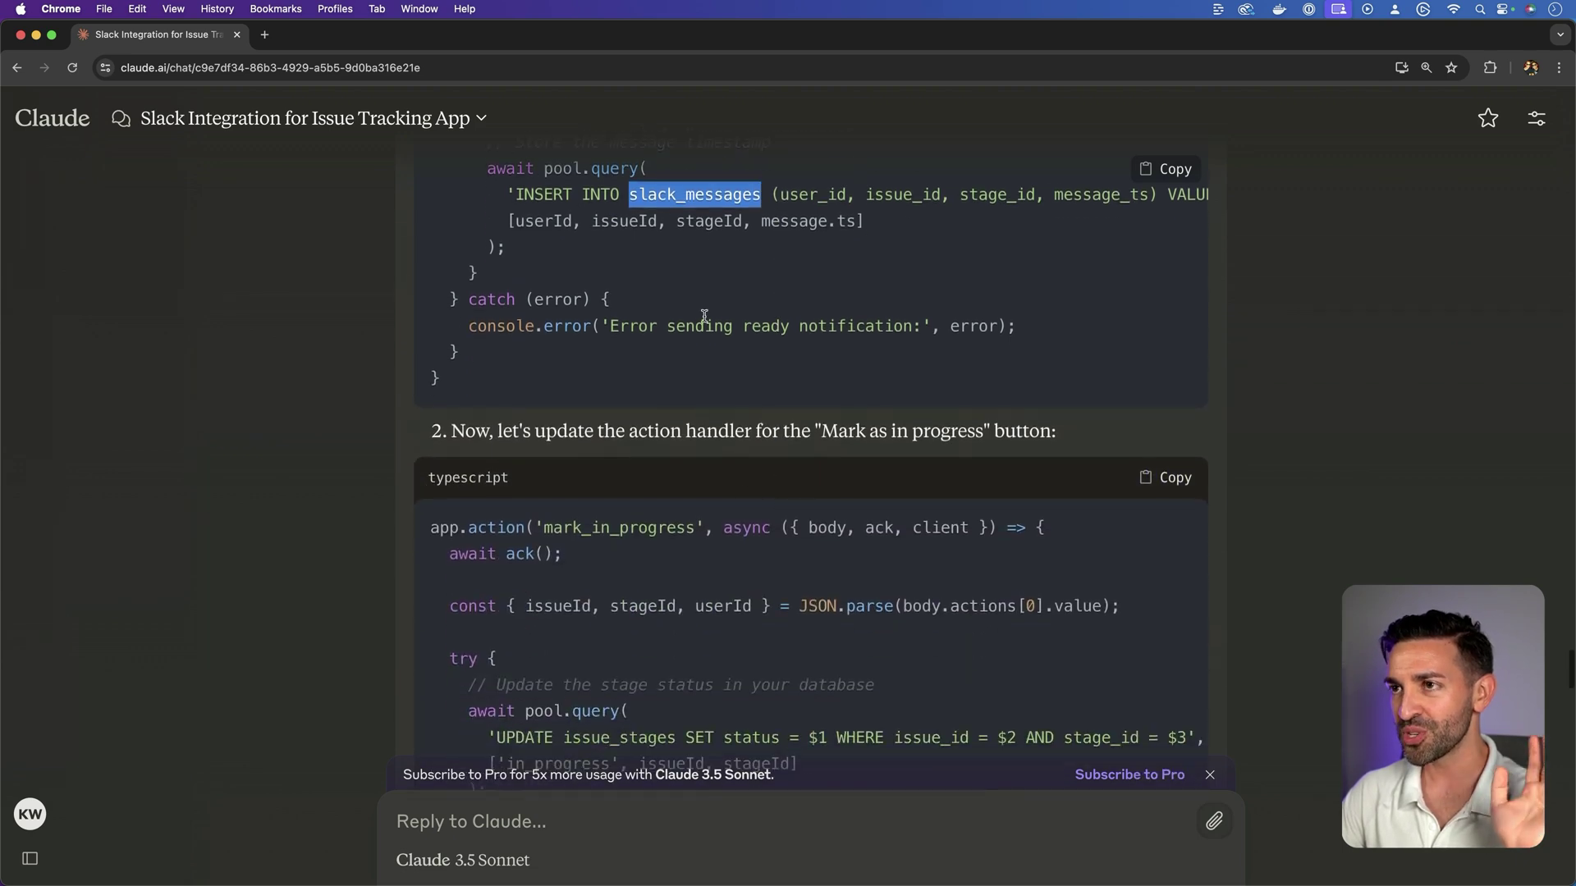
scroll(707, 247, "down", 3)
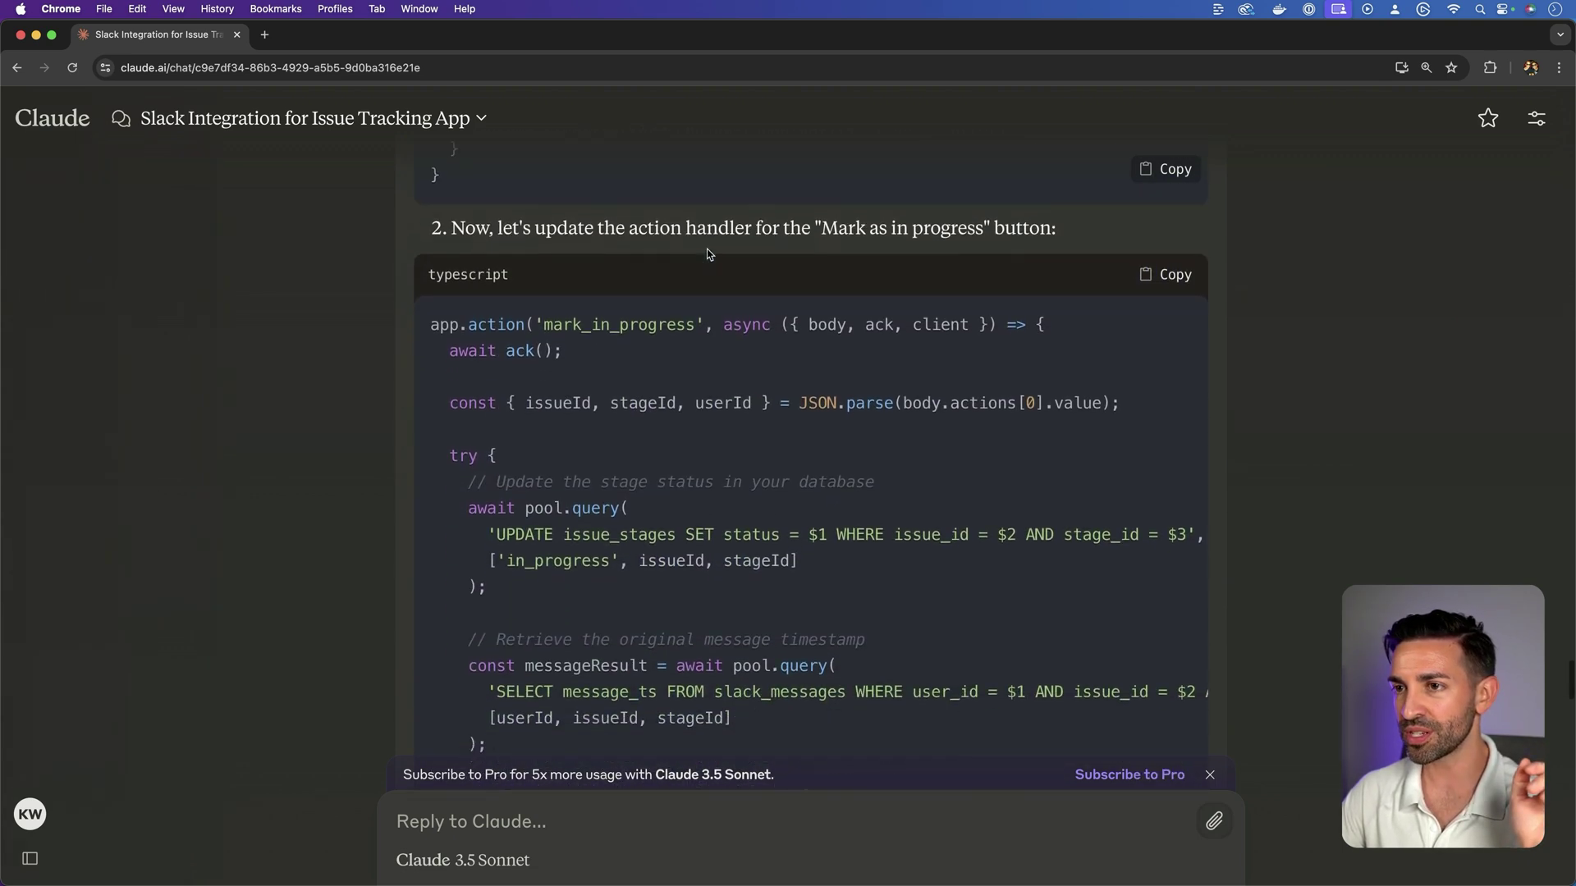
left_click_drag(544, 274, 702, 274)
scroll(696, 270, "down", 3)
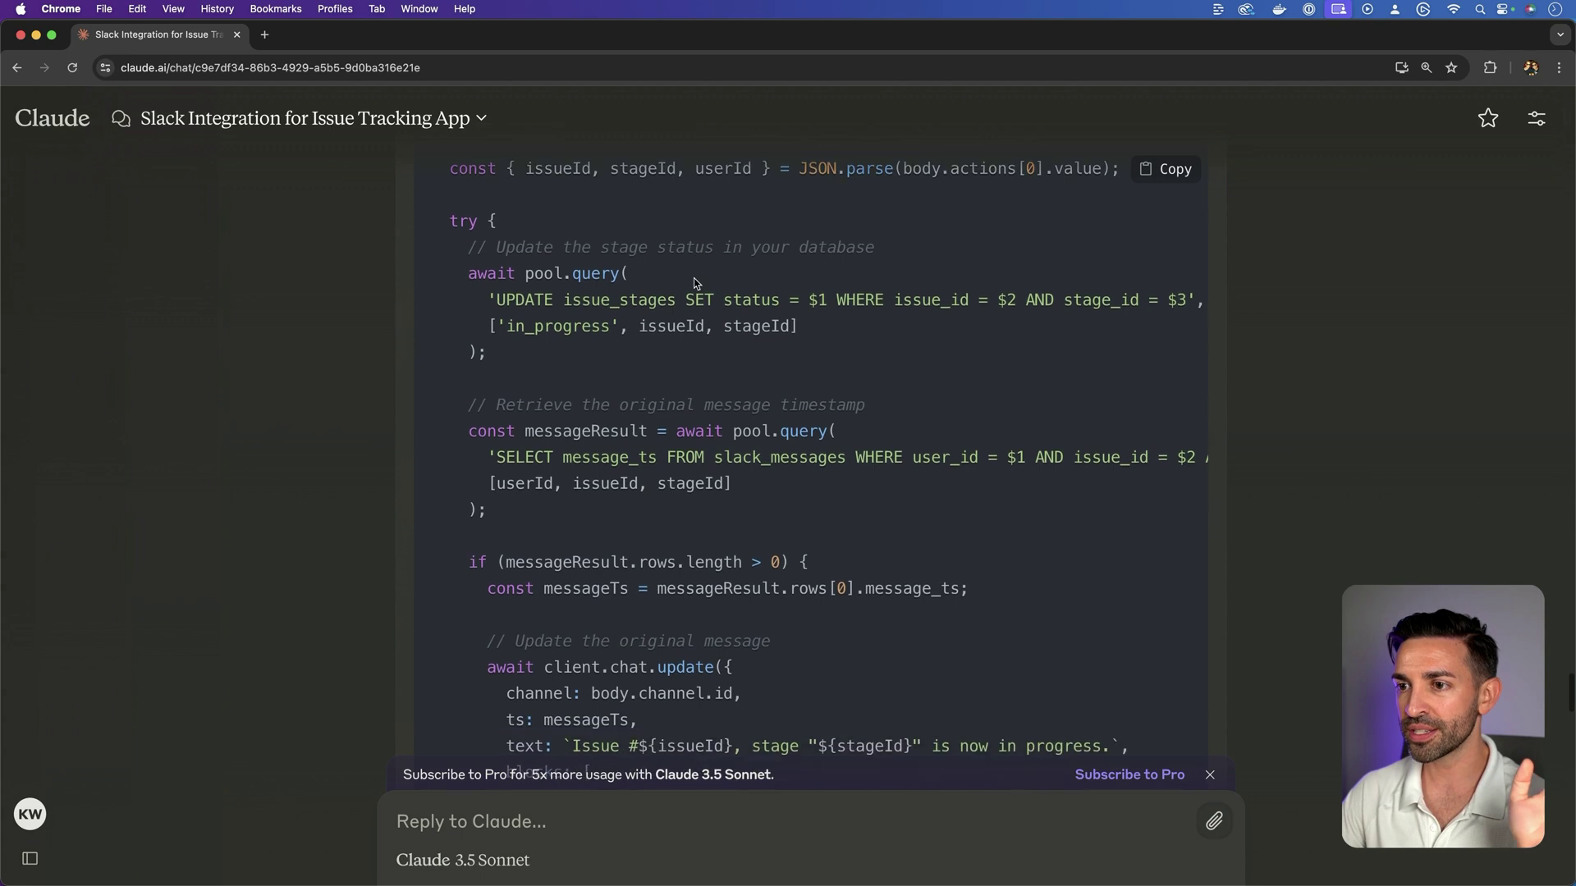
scroll(689, 271, "down", 1)
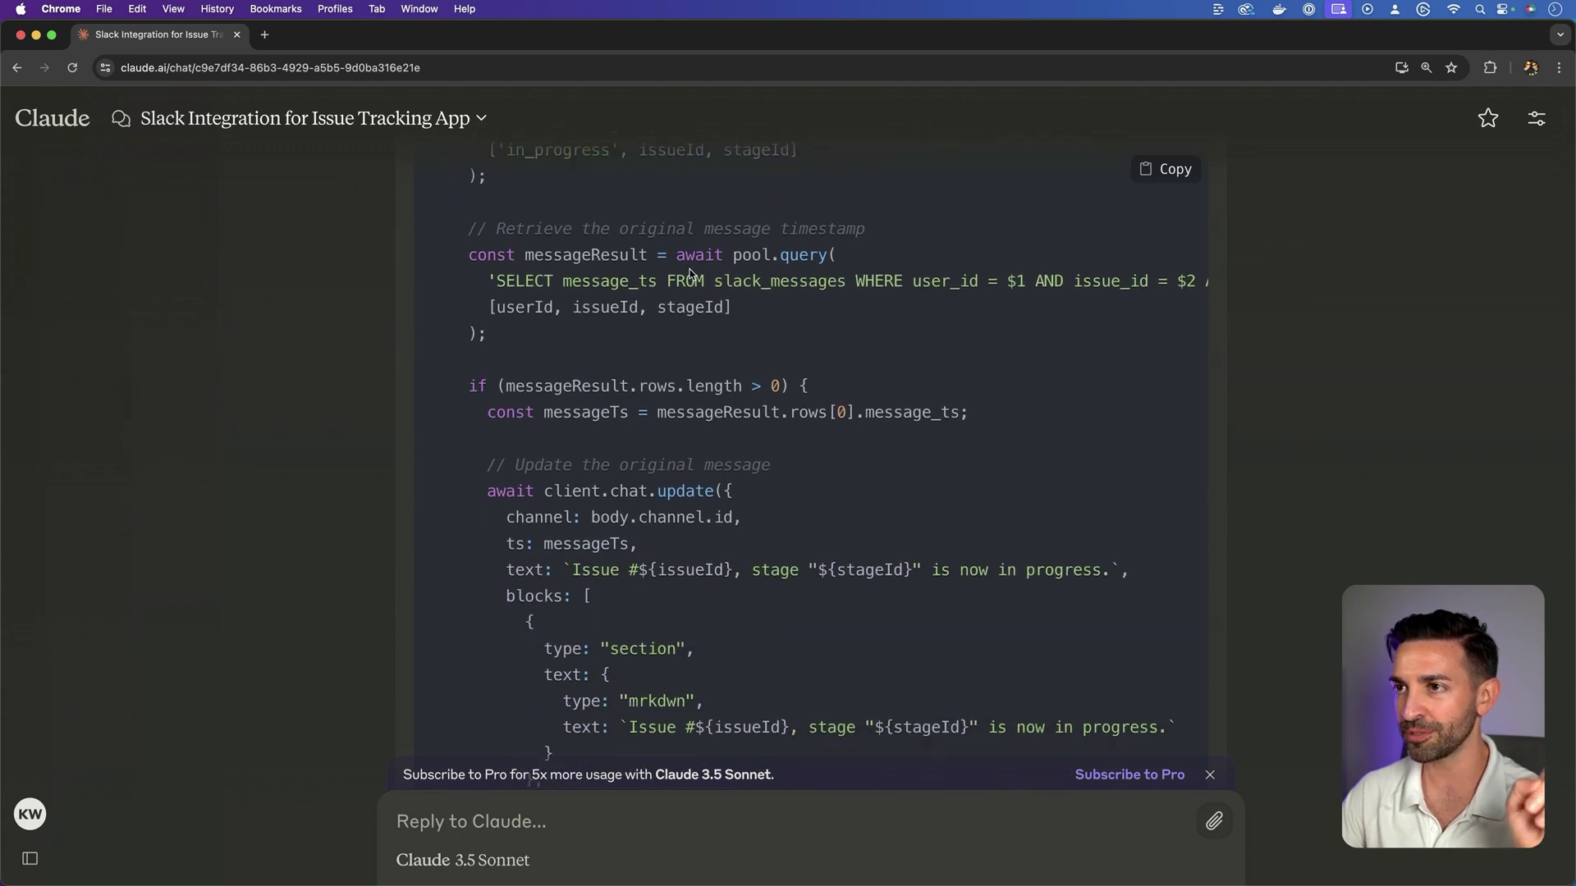
scroll(692, 279, "up", 3)
left_click_drag(507, 382, 573, 433)
left_click(574, 433)
scroll(514, 525, "left", 1)
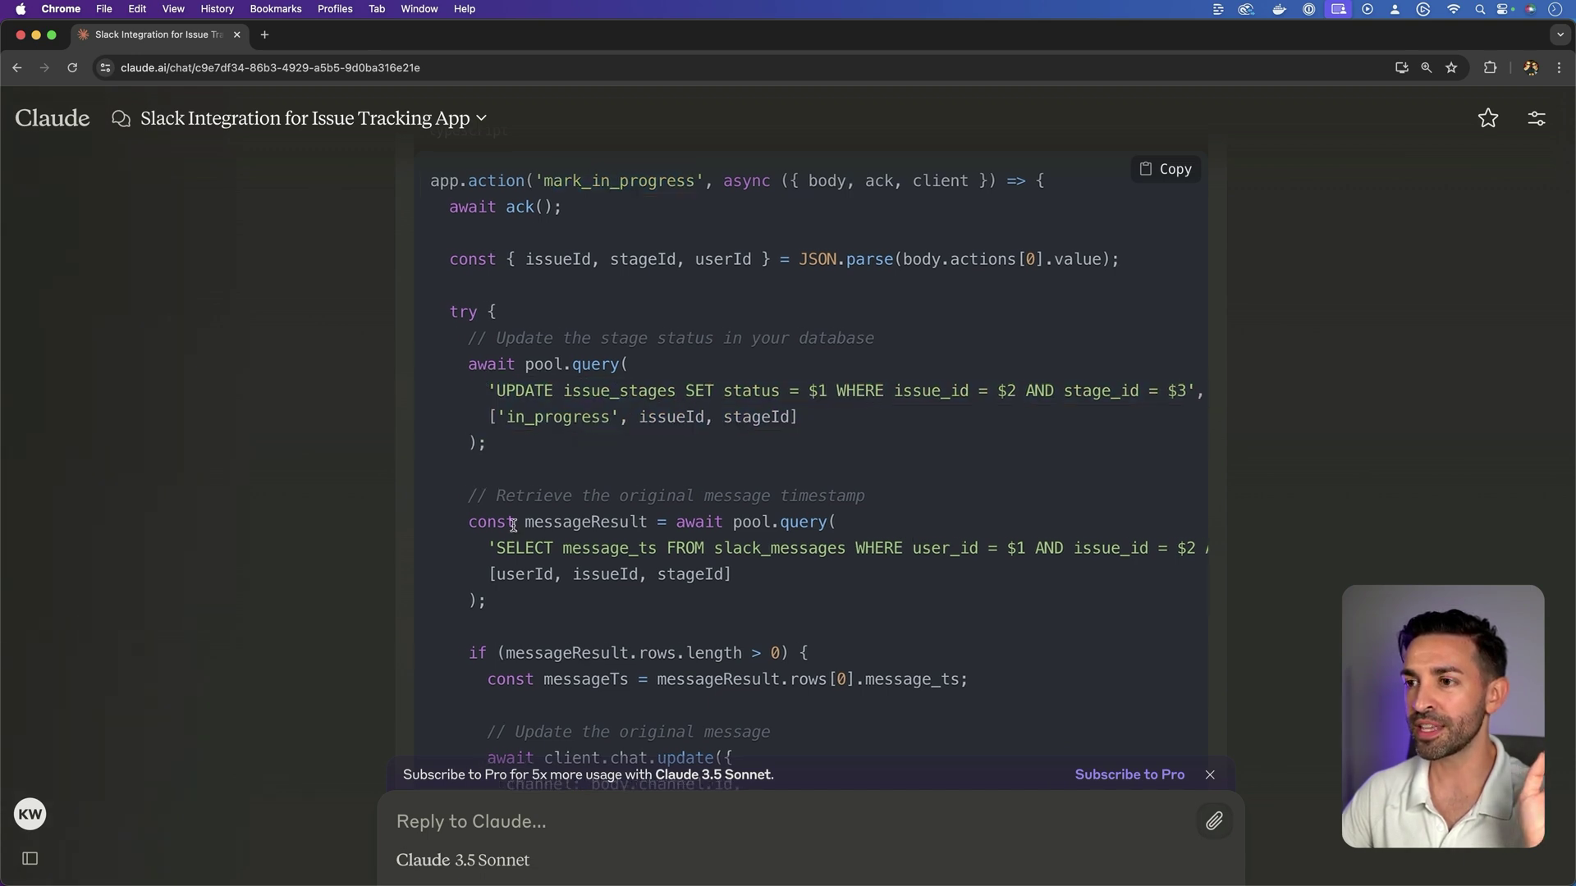
left_click_drag(514, 525, 658, 545)
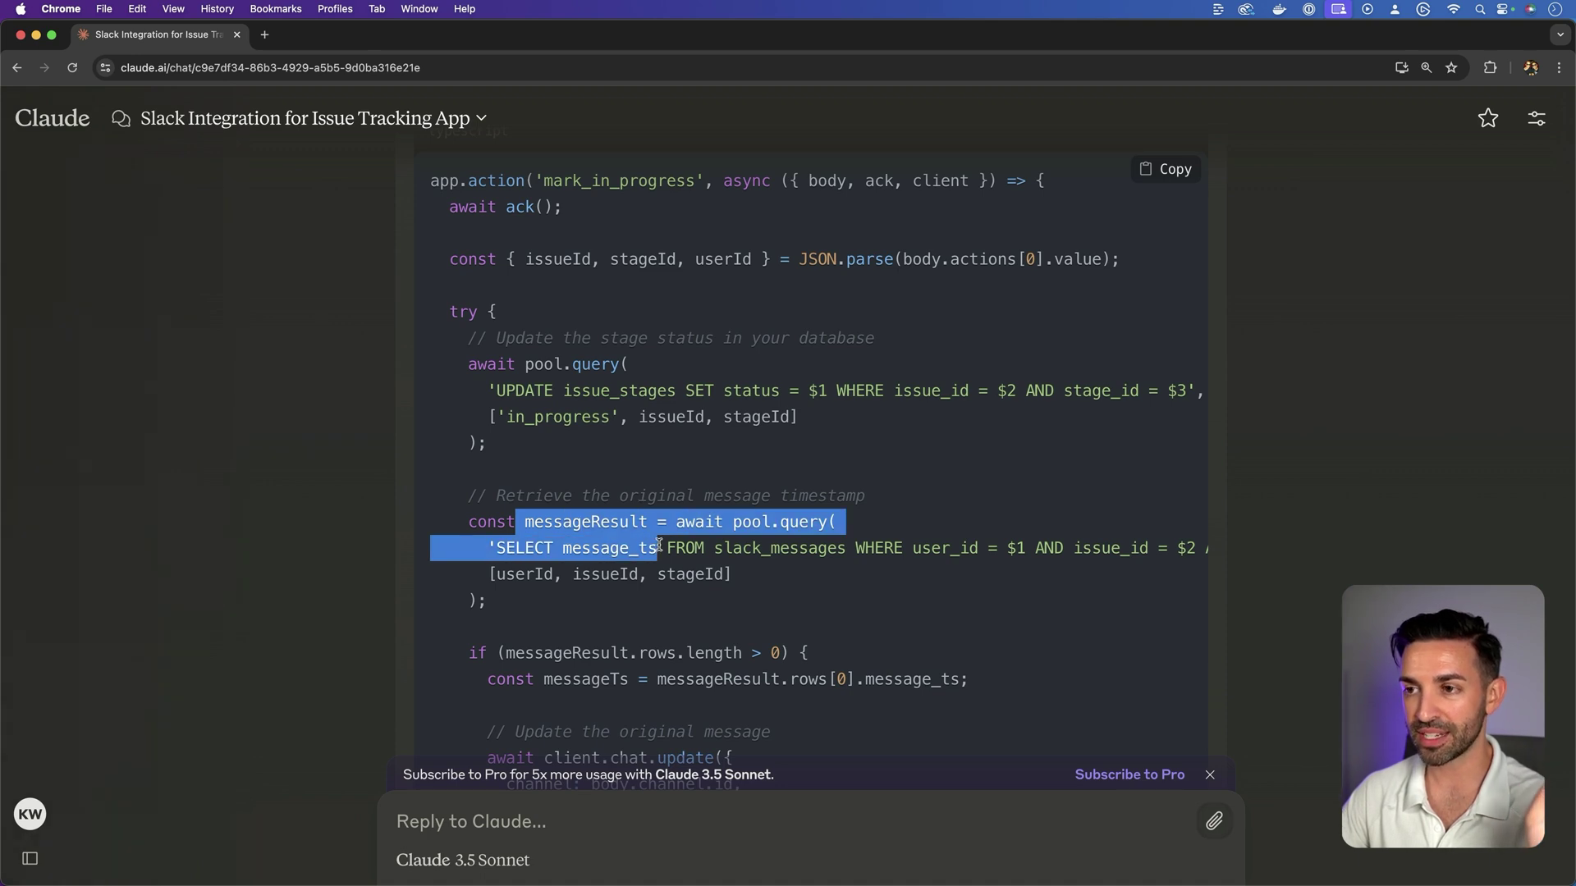
Highlight the in-progress status message and the "Mark as done" button label
scroll(658, 546, "down", 5)
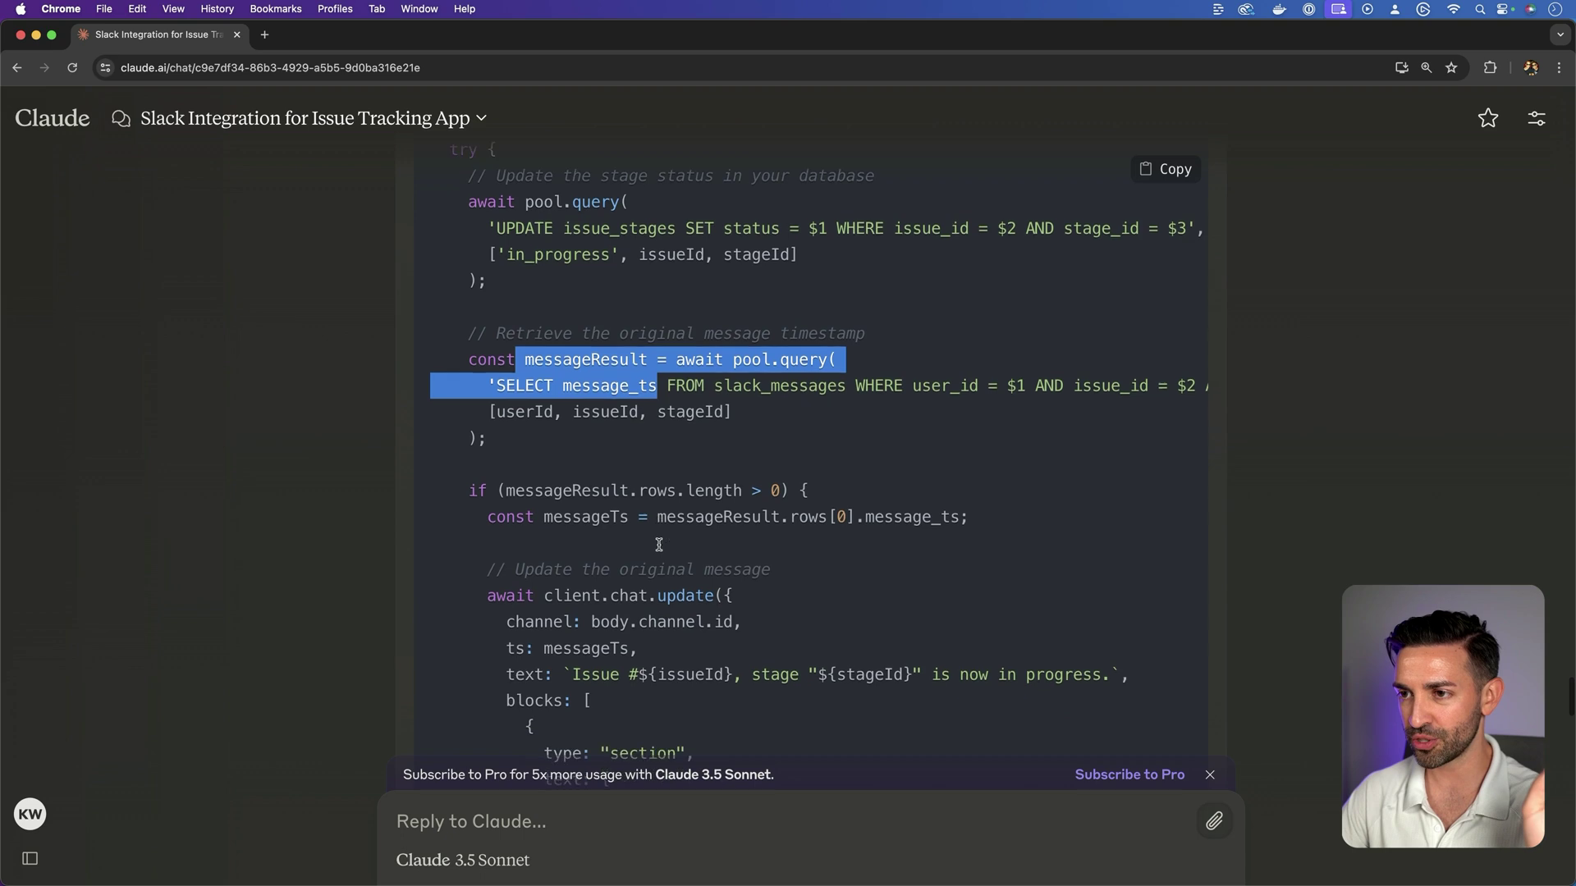
left_click_drag(516, 297, 798, 299)
scroll(661, 314, "down", 2)
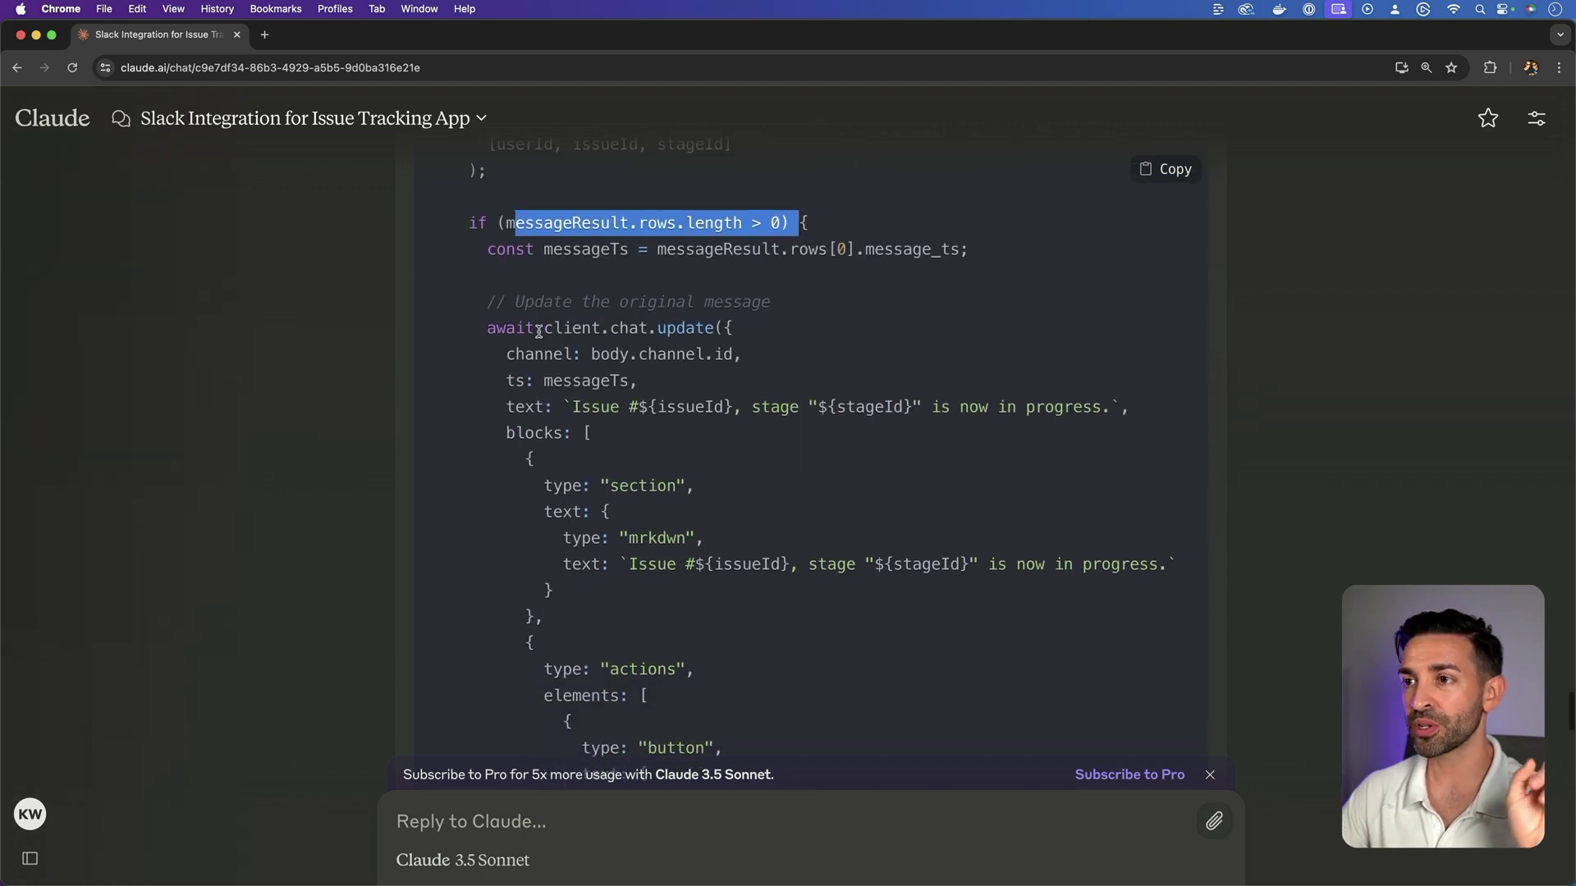
left_click_drag(535, 328, 775, 327)
left_click_drag(554, 407, 839, 406)
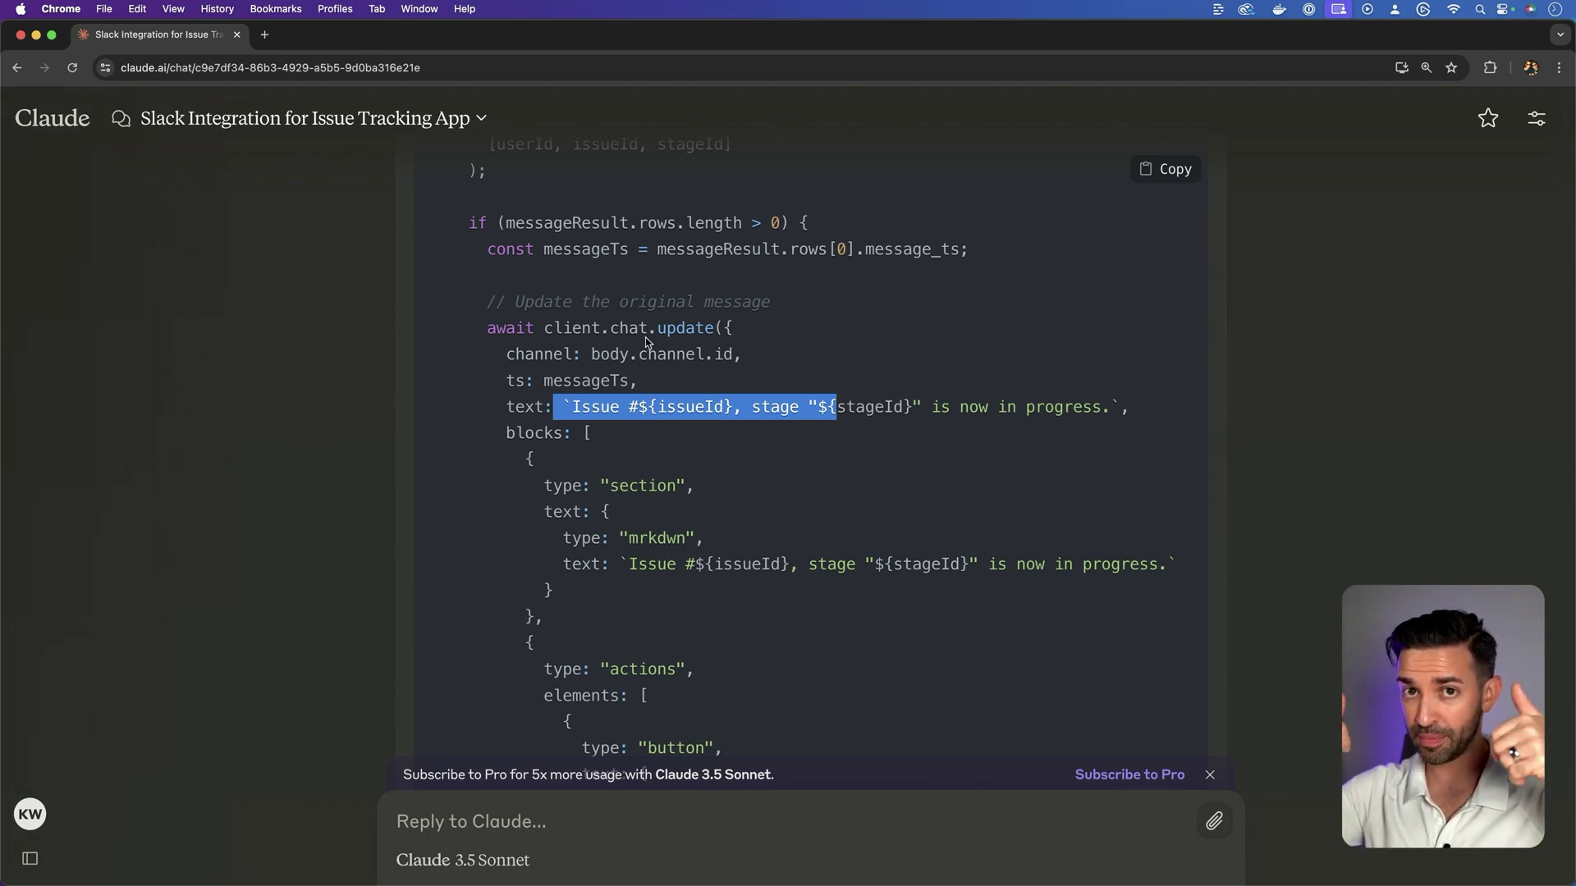
scroll(645, 337, "down", 5)
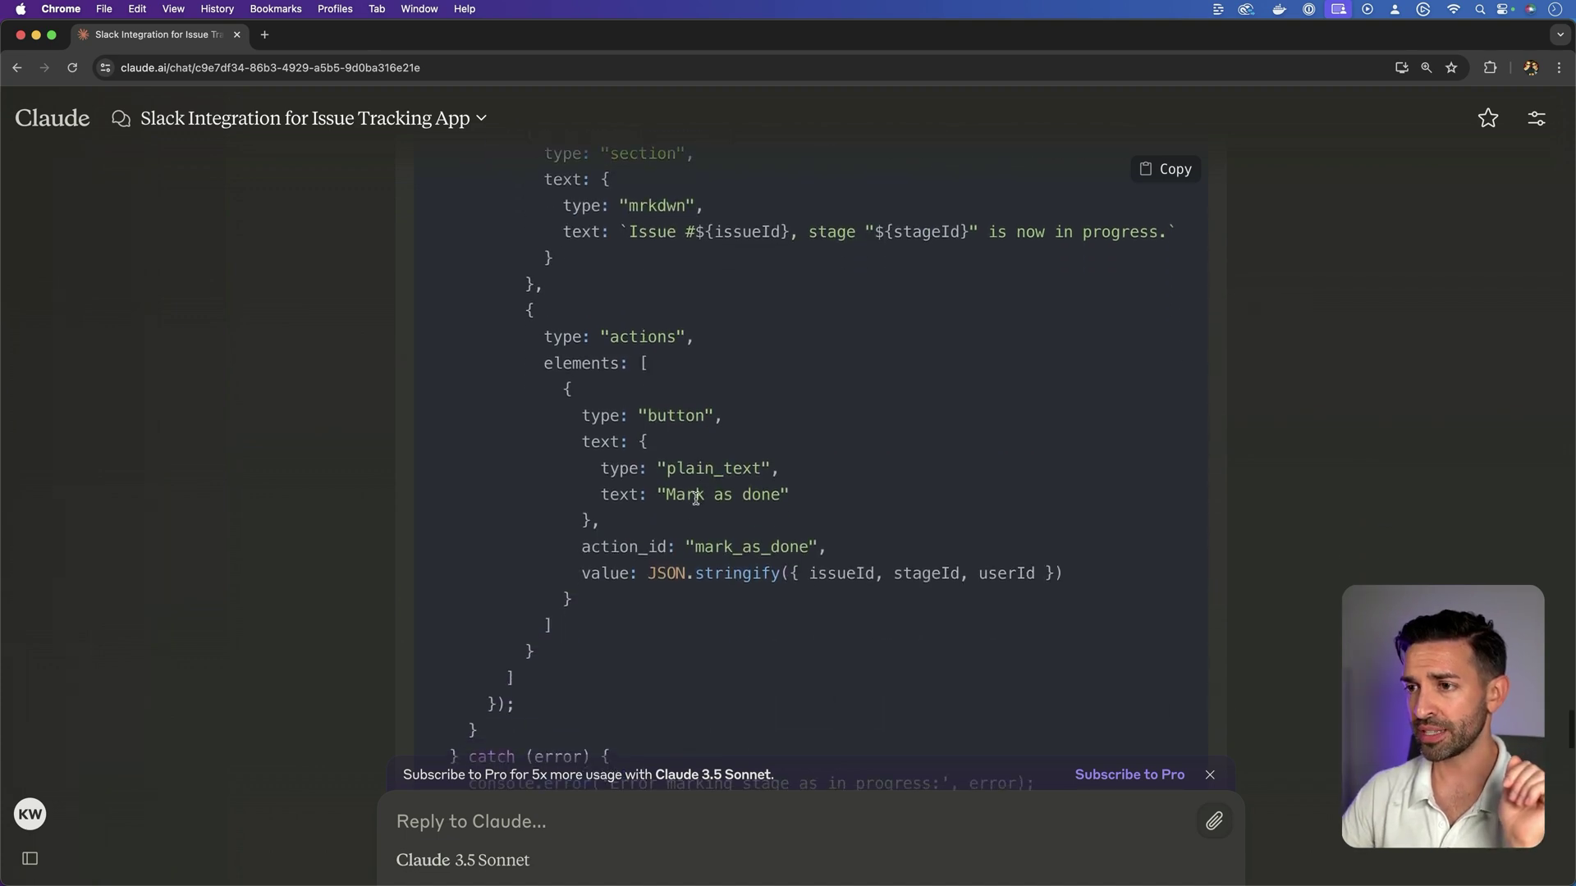
left_click_drag(660, 494, 788, 496)
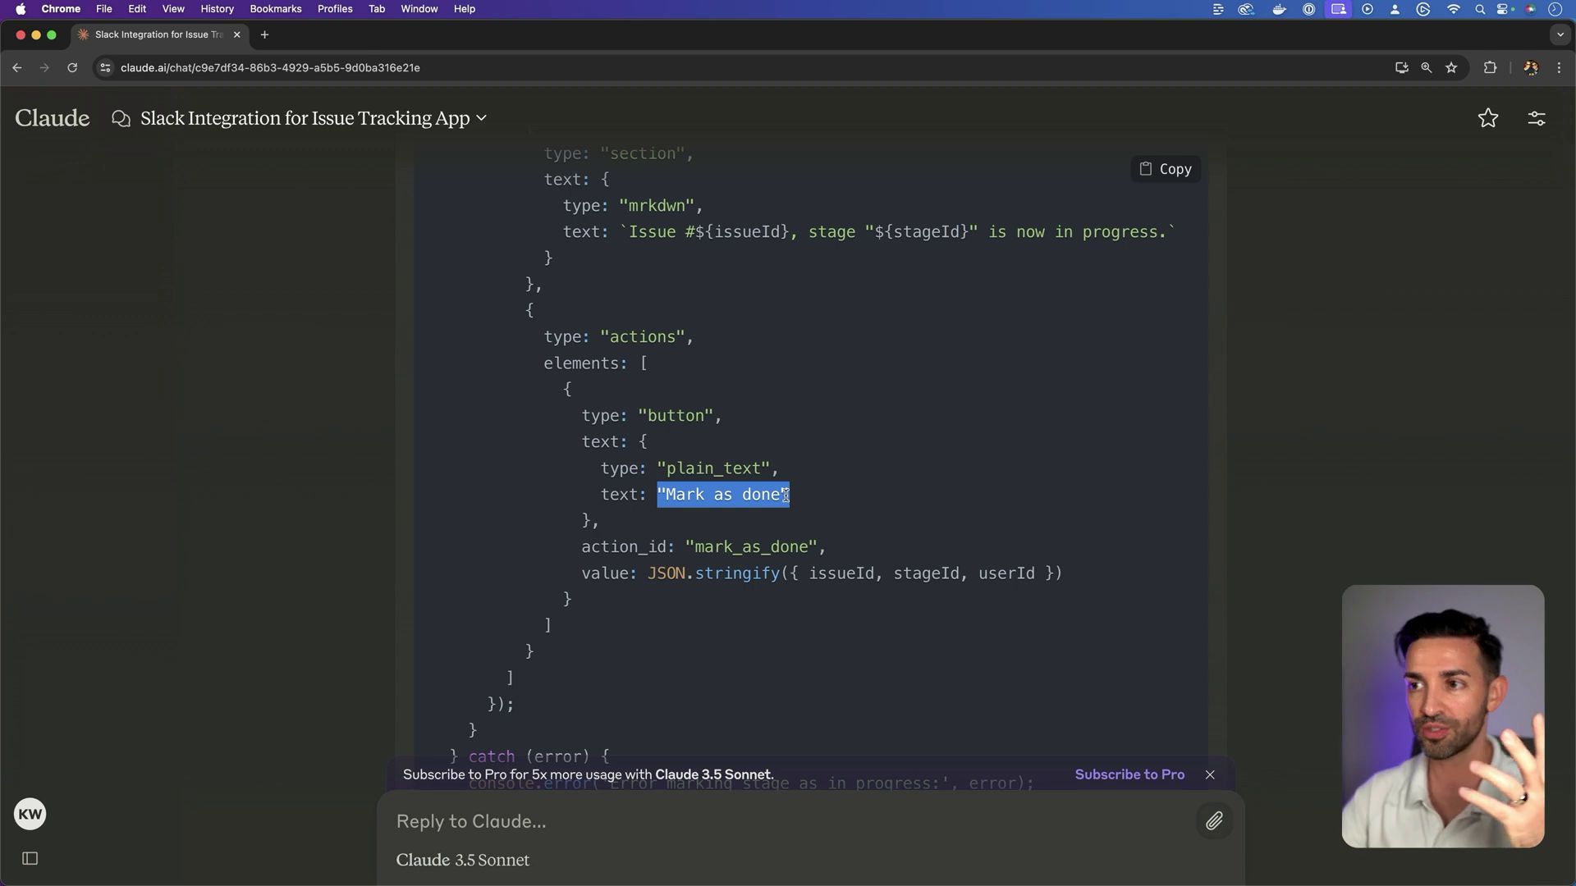
left_click(855, 505)
scroll(857, 506, "down", 10)
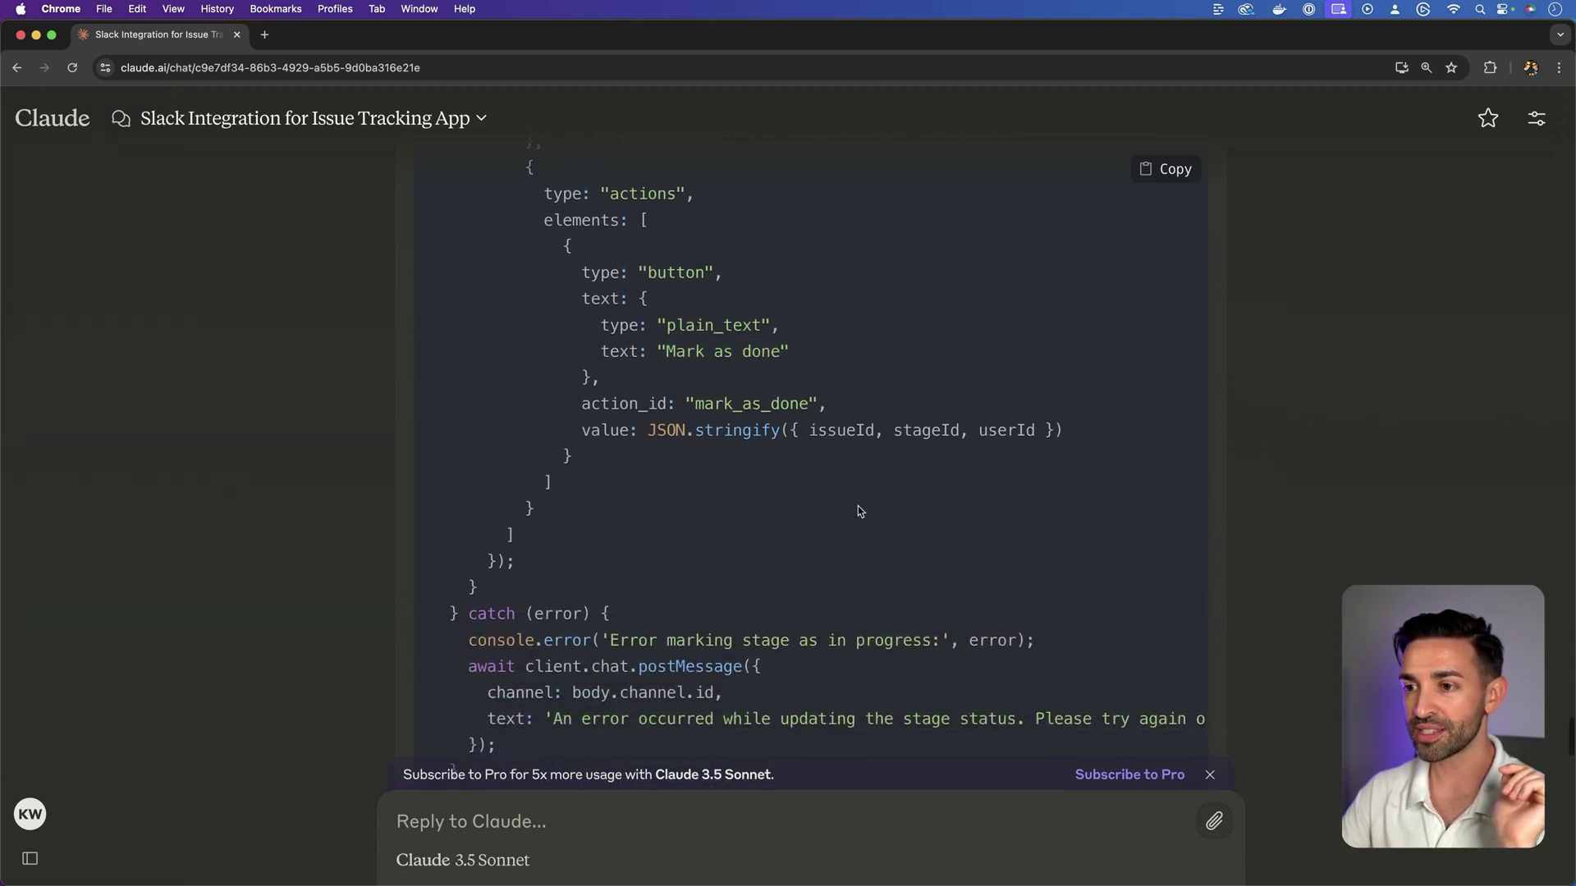
Highlight the mark_as_done action id, message update fields and DELETE FROM slack_messages query
left_click_drag(531, 406, 666, 409)
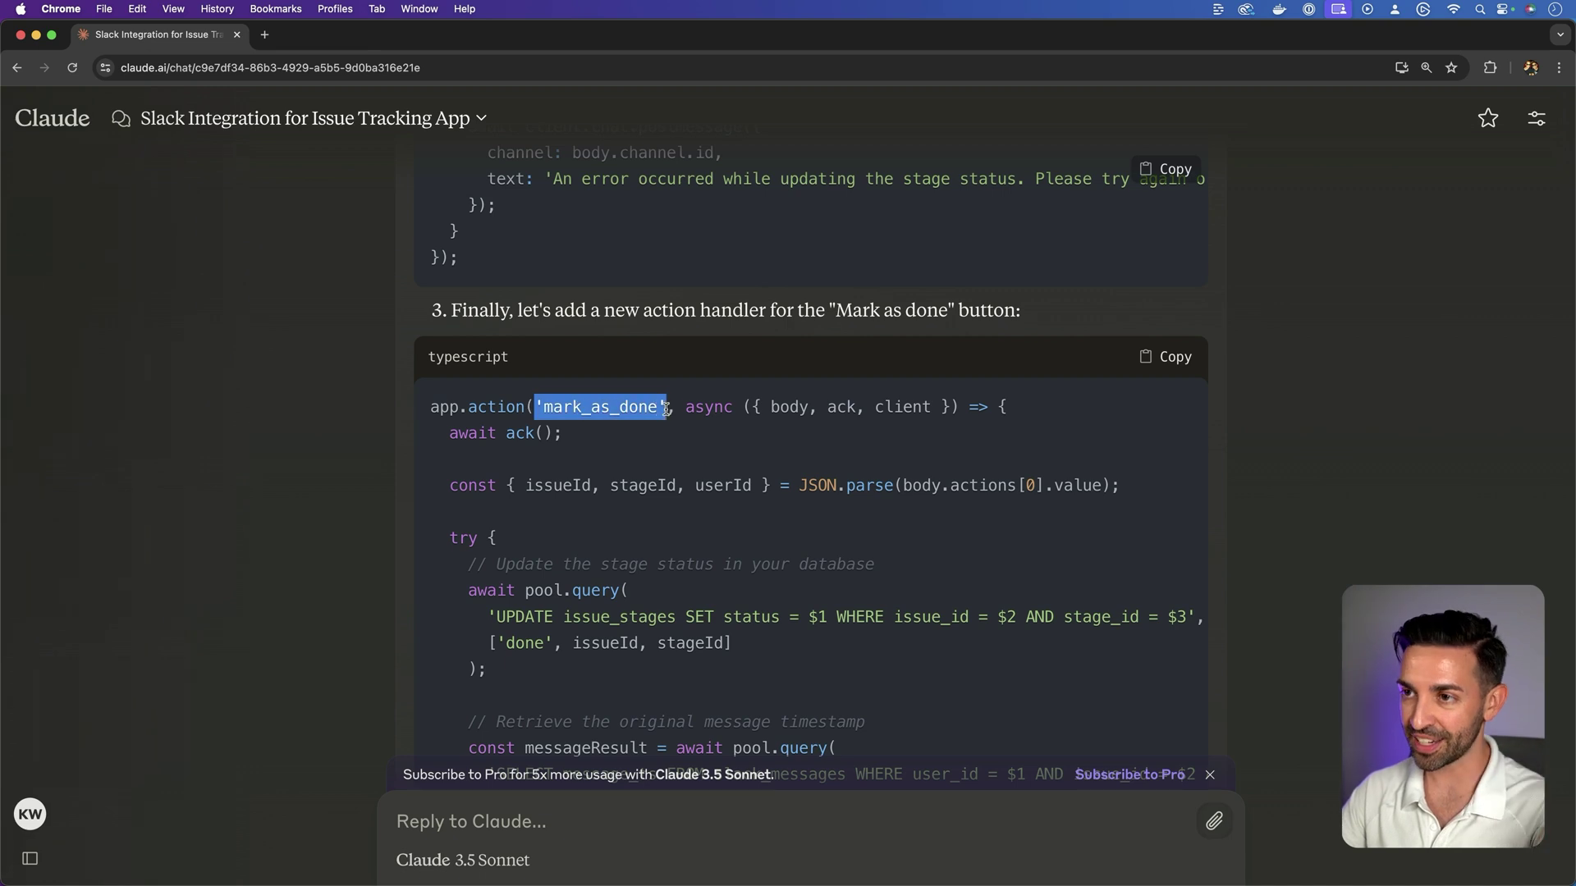
scroll(667, 409, "down", 8)
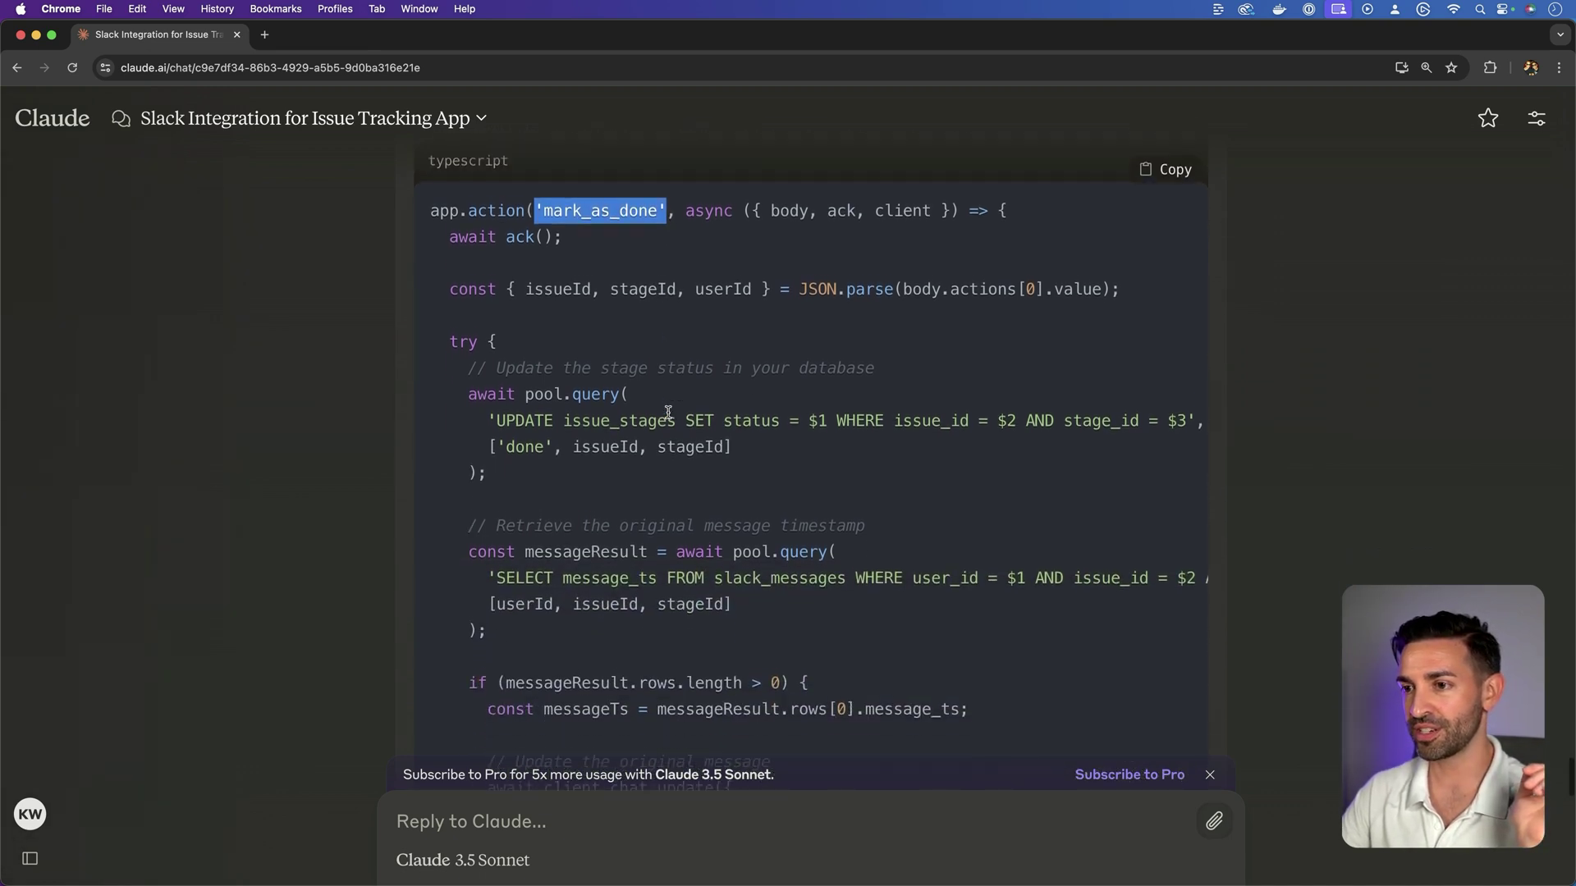
scroll(669, 417, "down", 2)
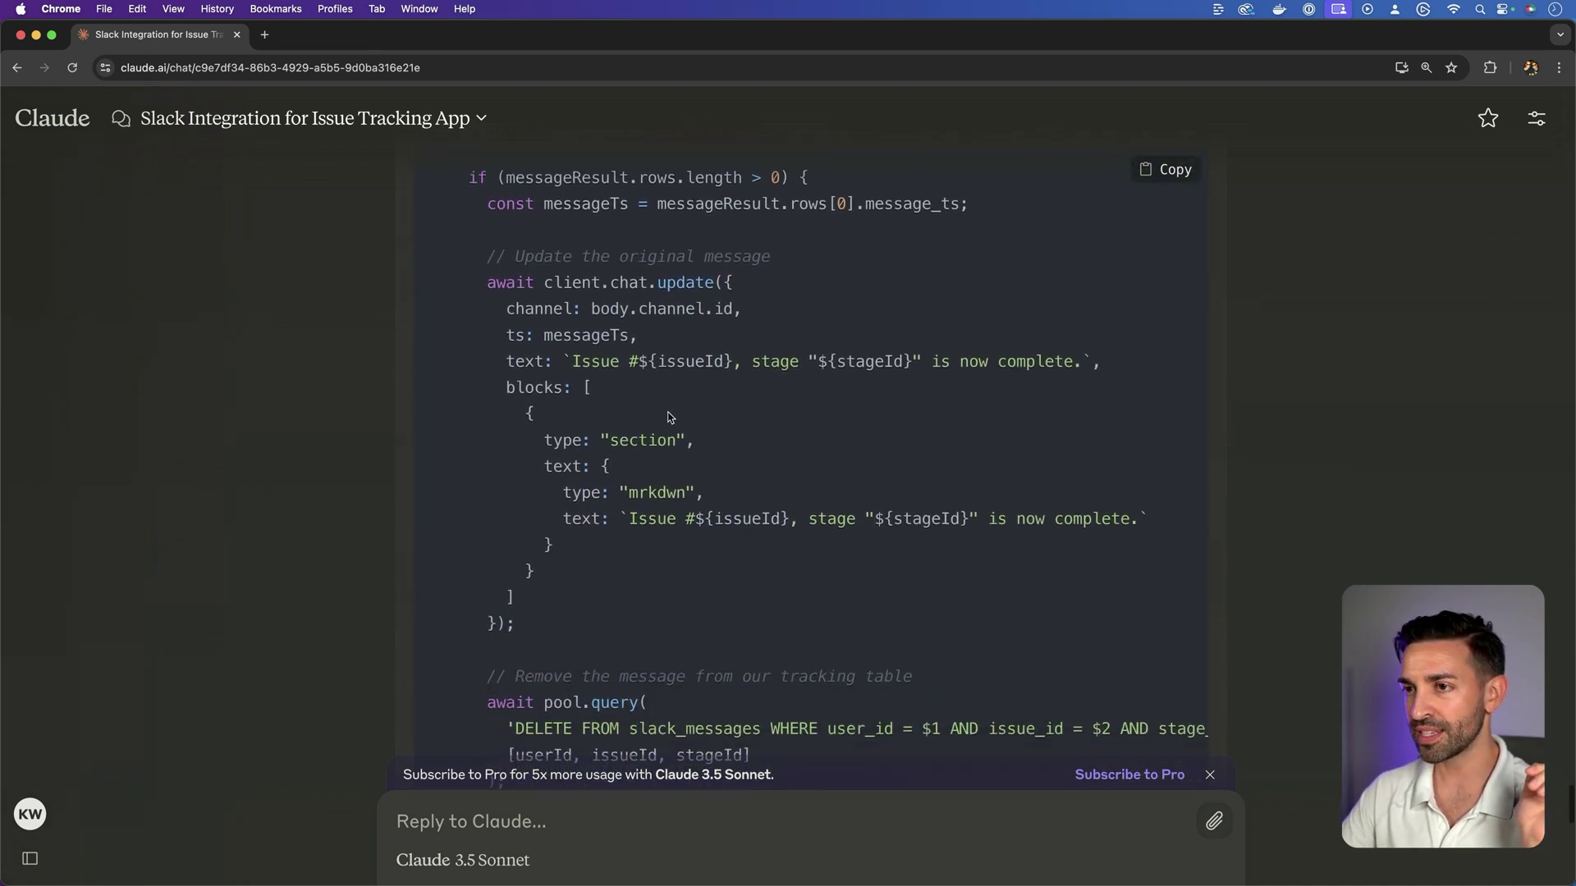
left_click_drag(515, 314, 619, 597)
left_click(619, 598)
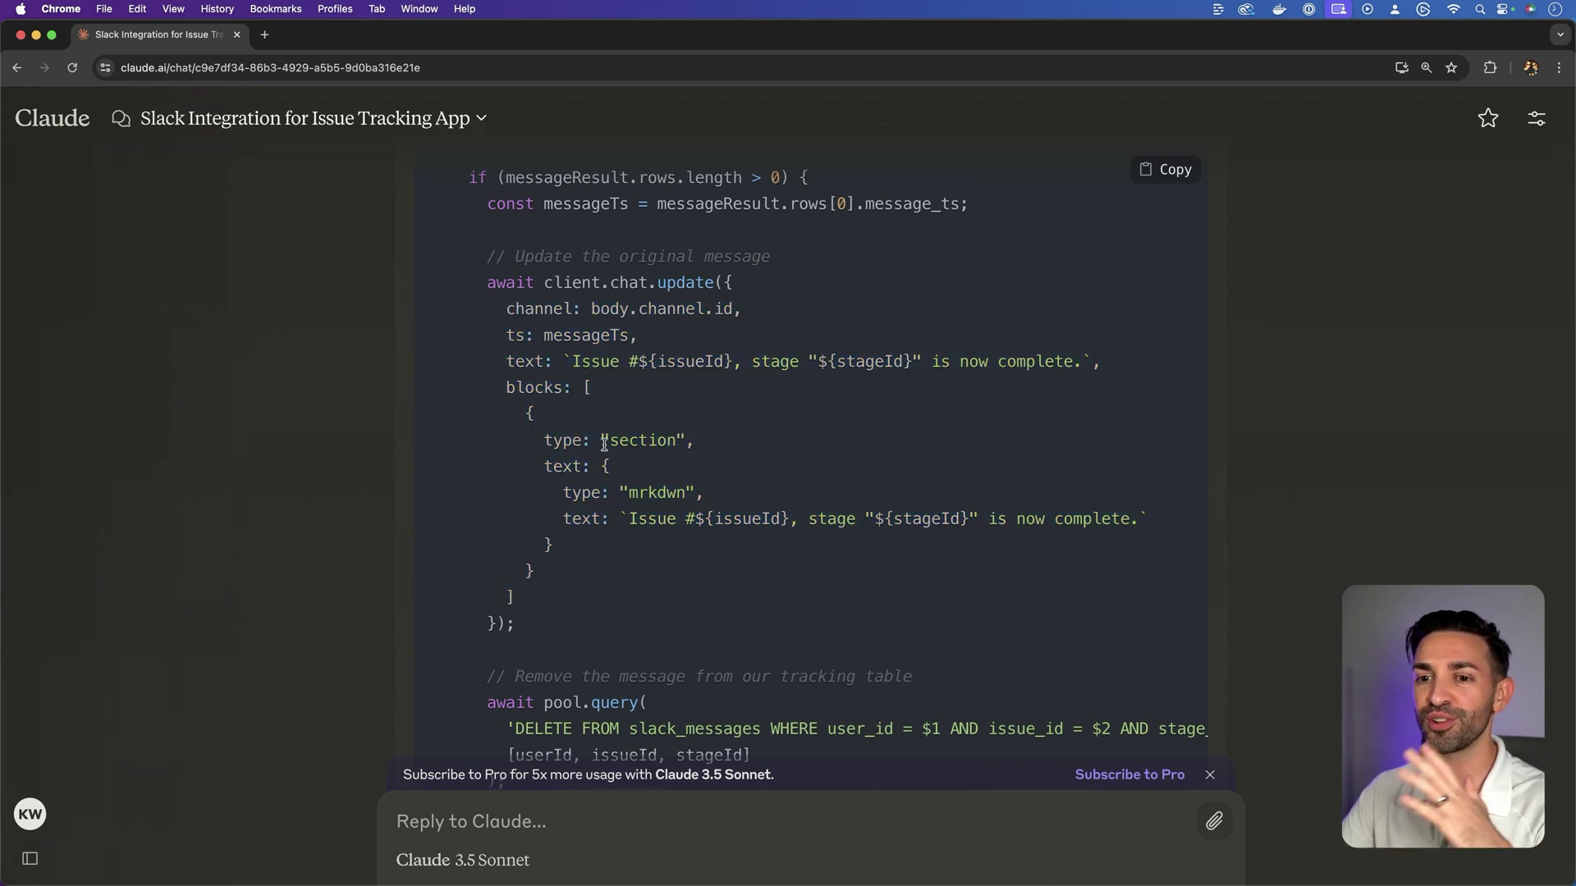
scroll(669, 468, "down", 1)
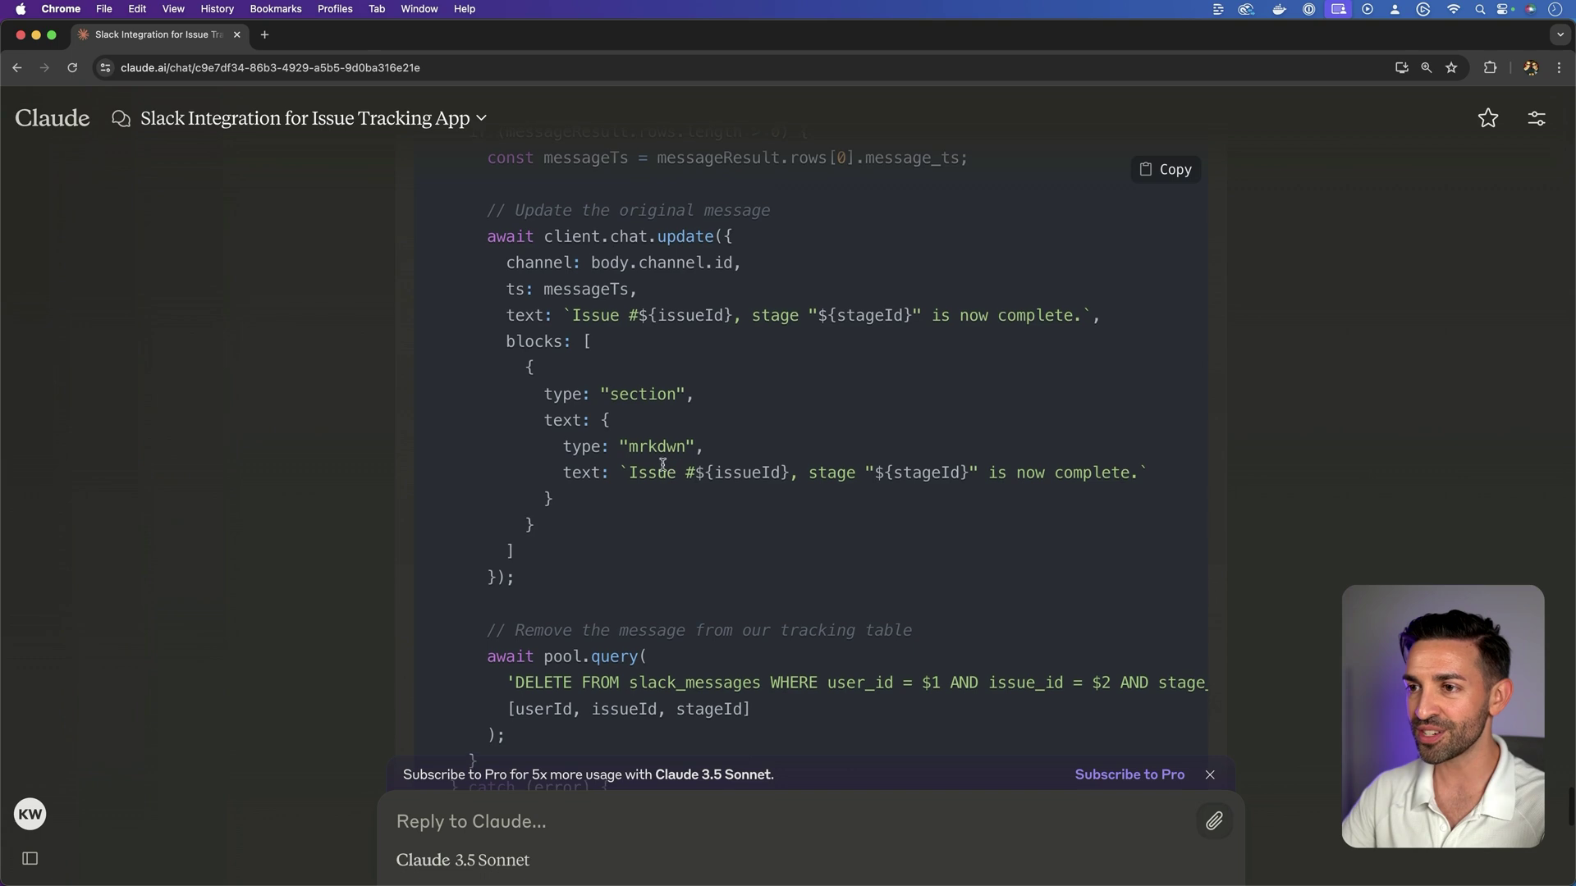
left_click_drag(619, 473, 1131, 476)
scroll(1131, 476, "down", 4)
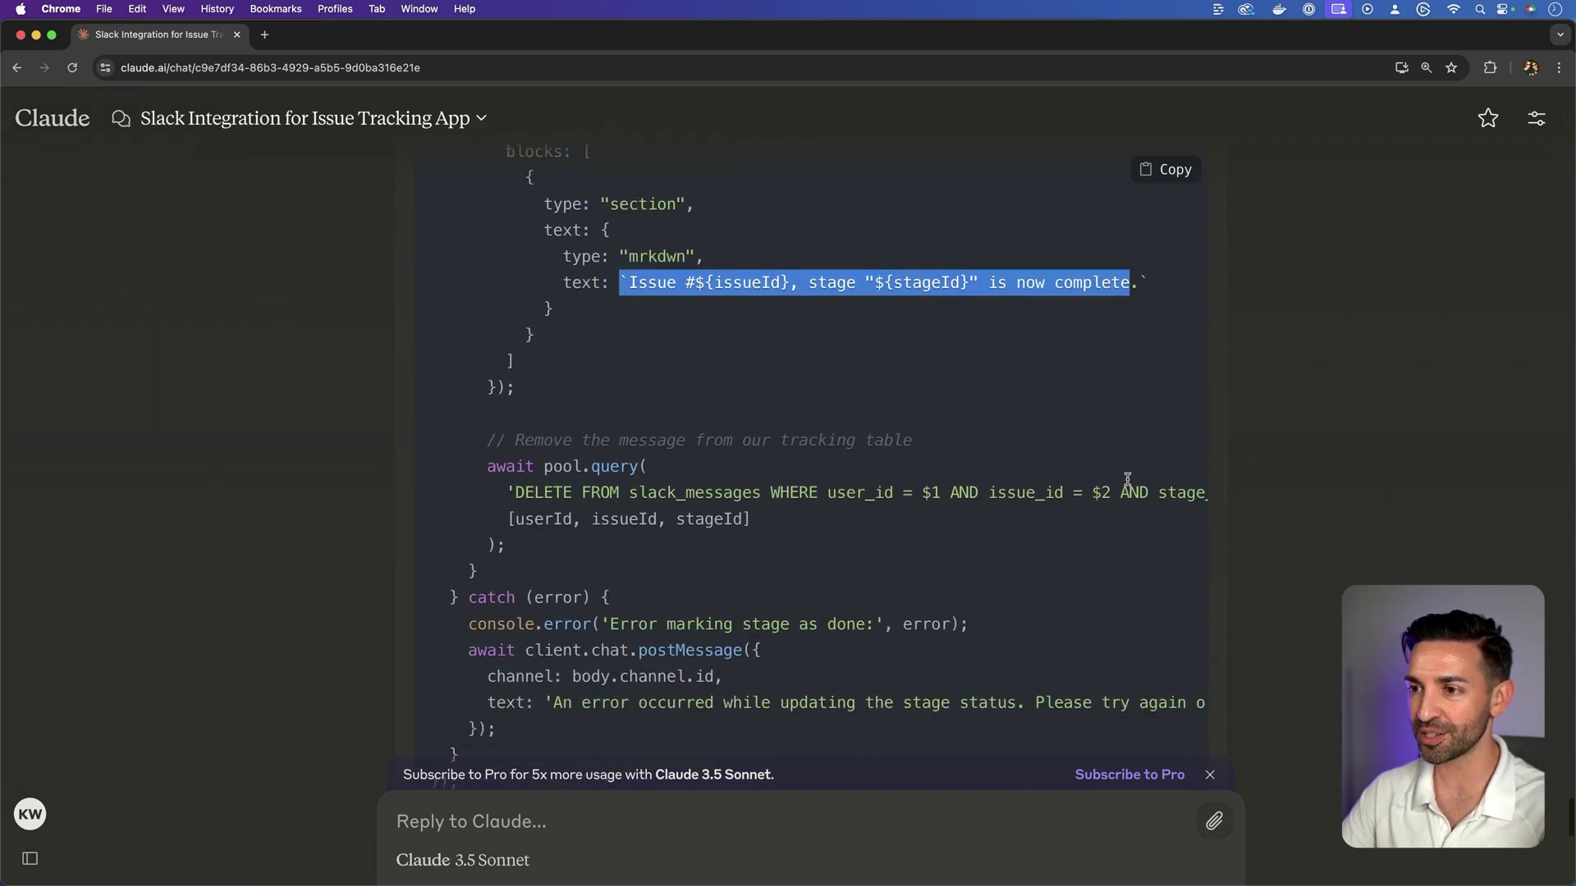
left_click_drag(527, 481, 778, 481)
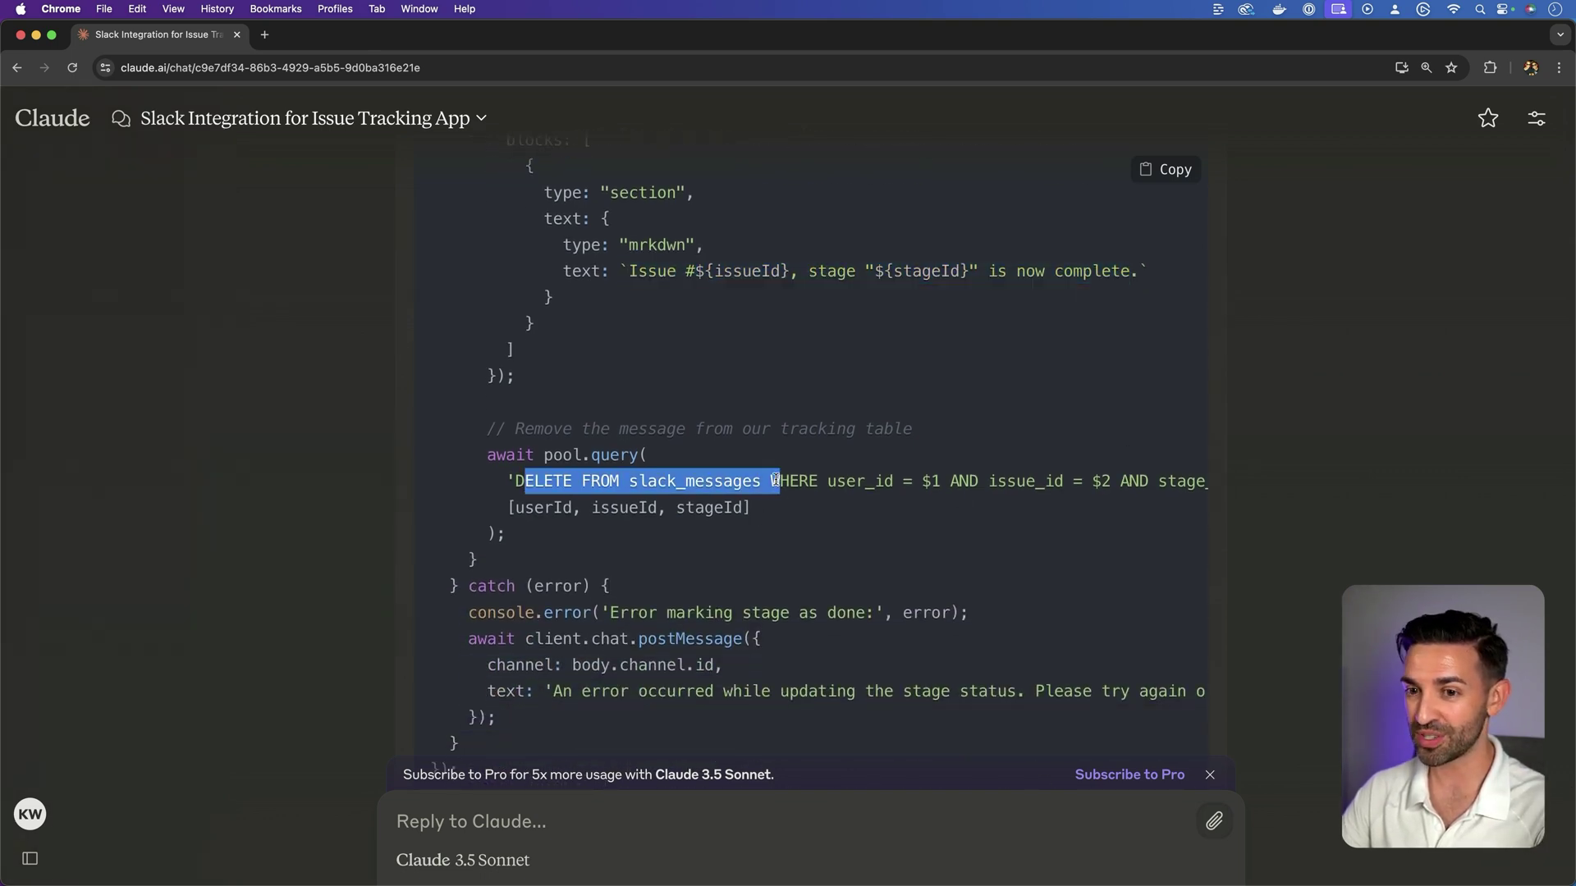
scroll(776, 481, "down", 8)
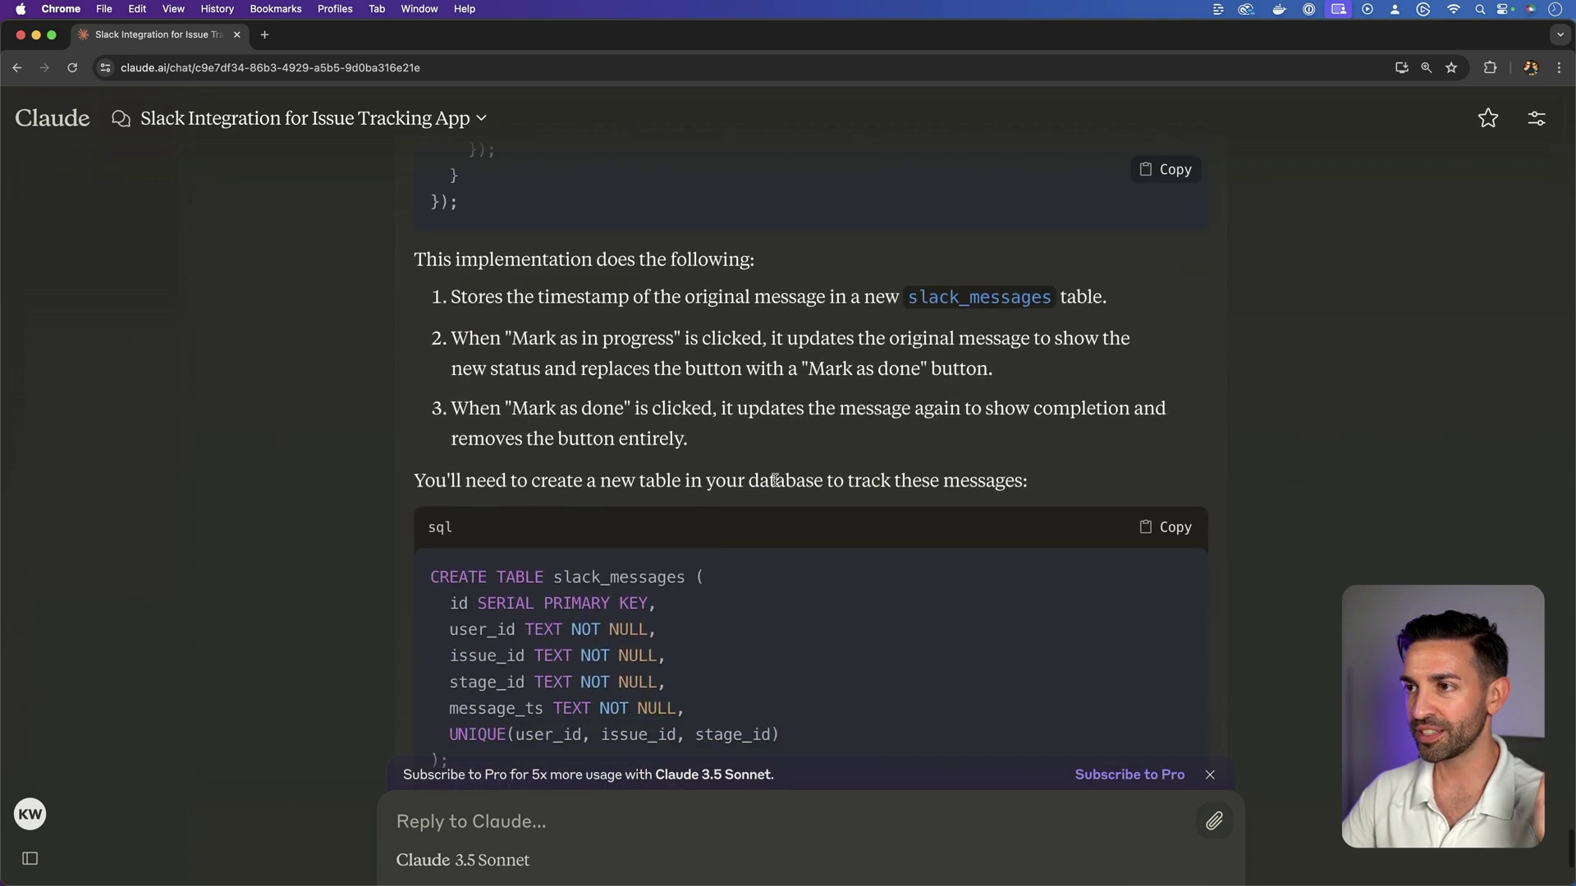
Highlight the slack_messages table name, the two-button summary and the CREATE TABLE statement
left_click_drag(917, 299, 1058, 300)
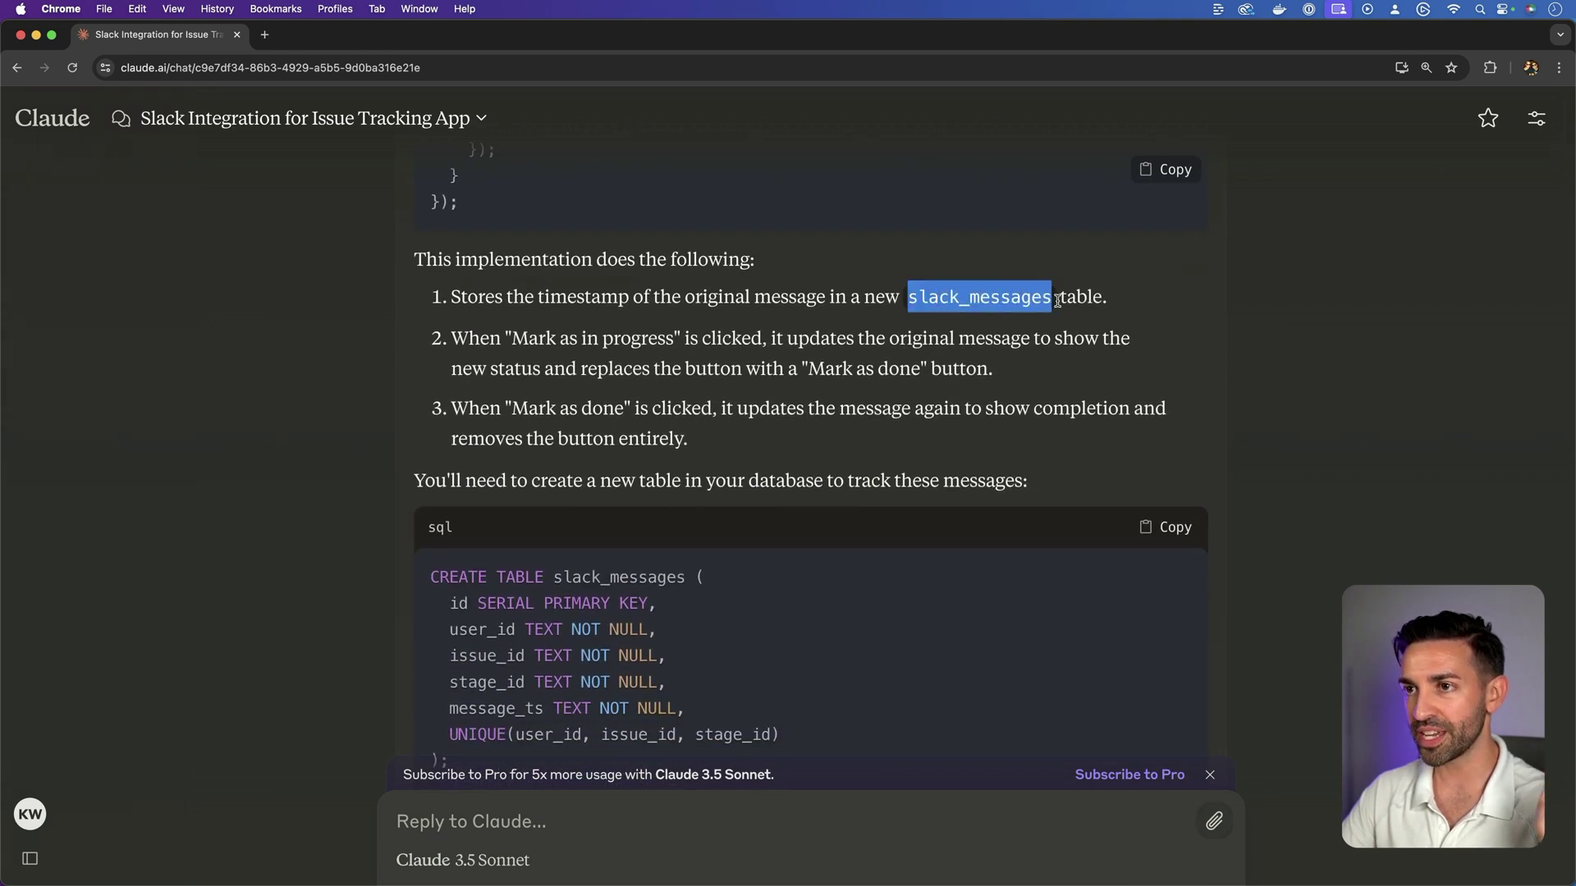
left_click_drag(495, 331, 700, 452)
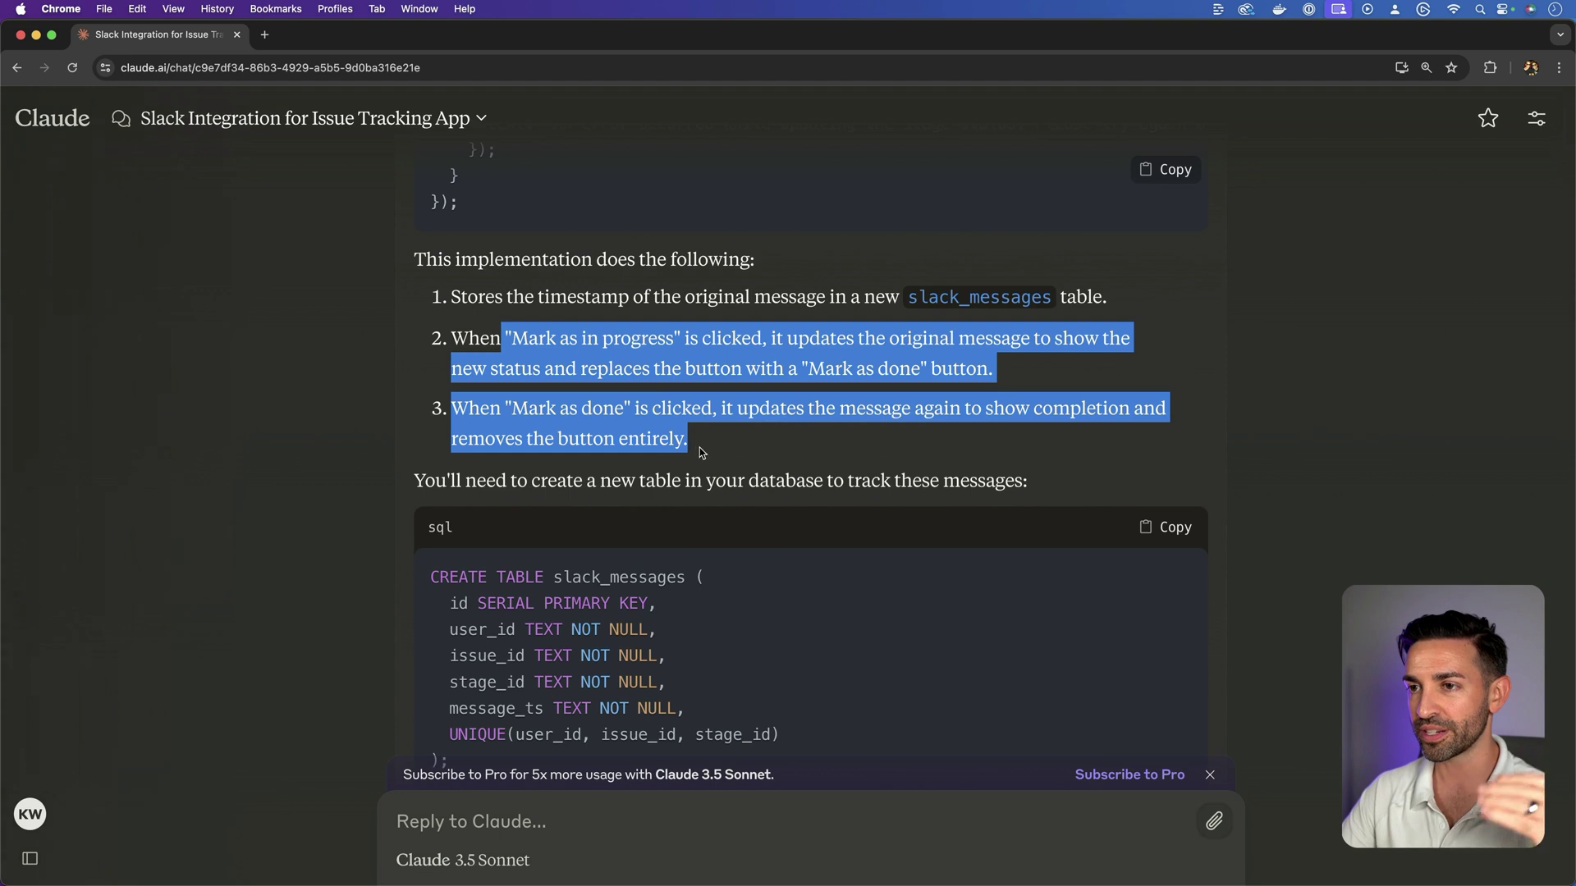
scroll(636, 443, "down", 2)
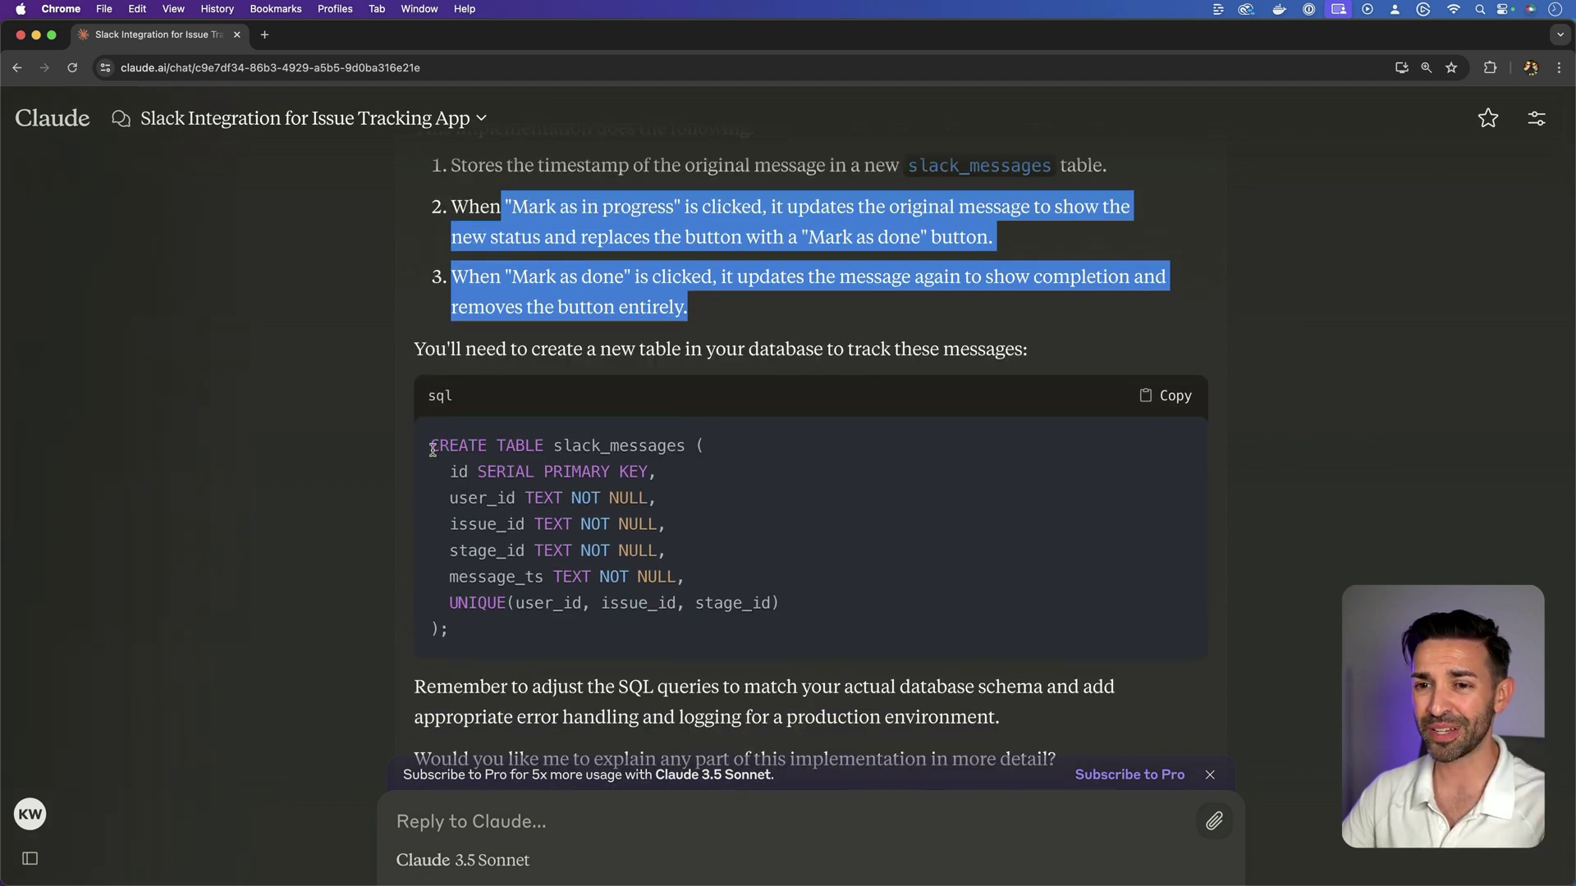
left_click_drag(431, 447, 480, 626)
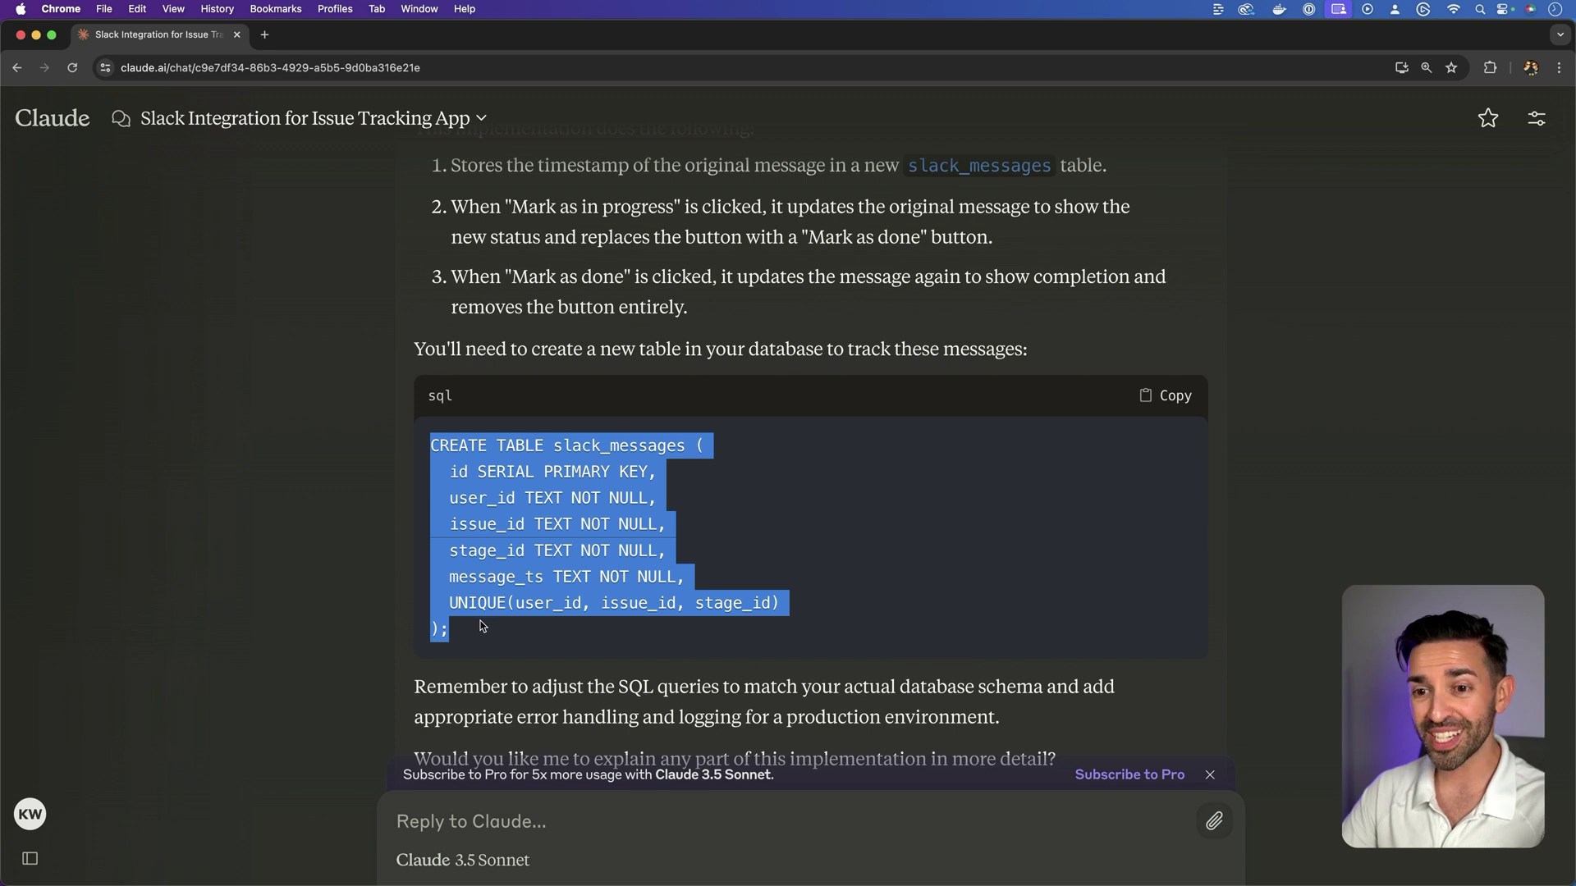
left_click(480, 625)
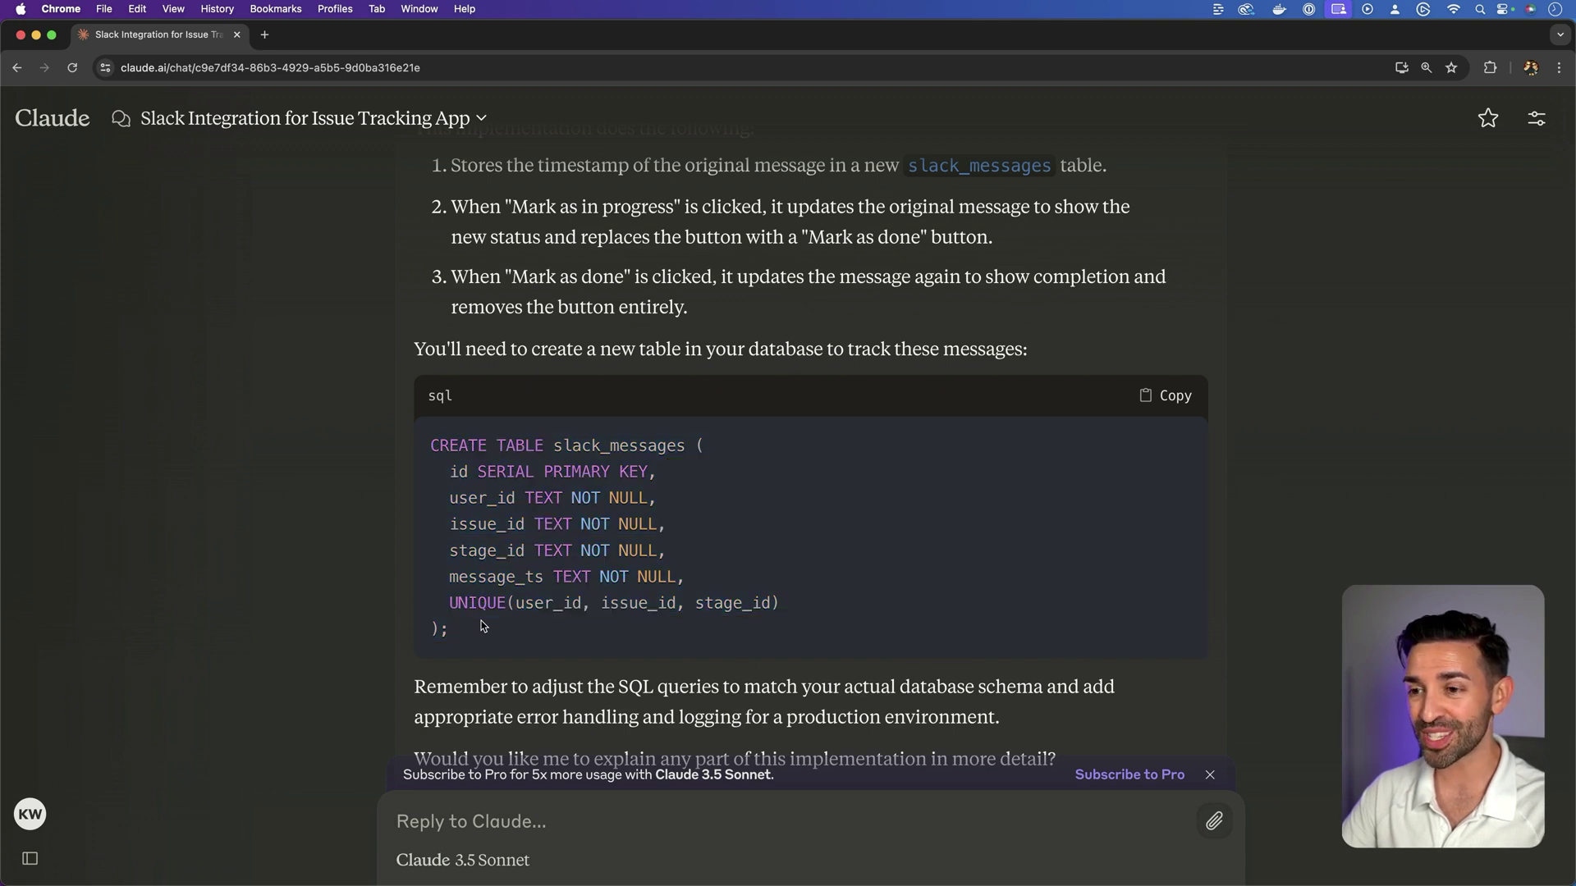
scroll(480, 624, "down", 3)
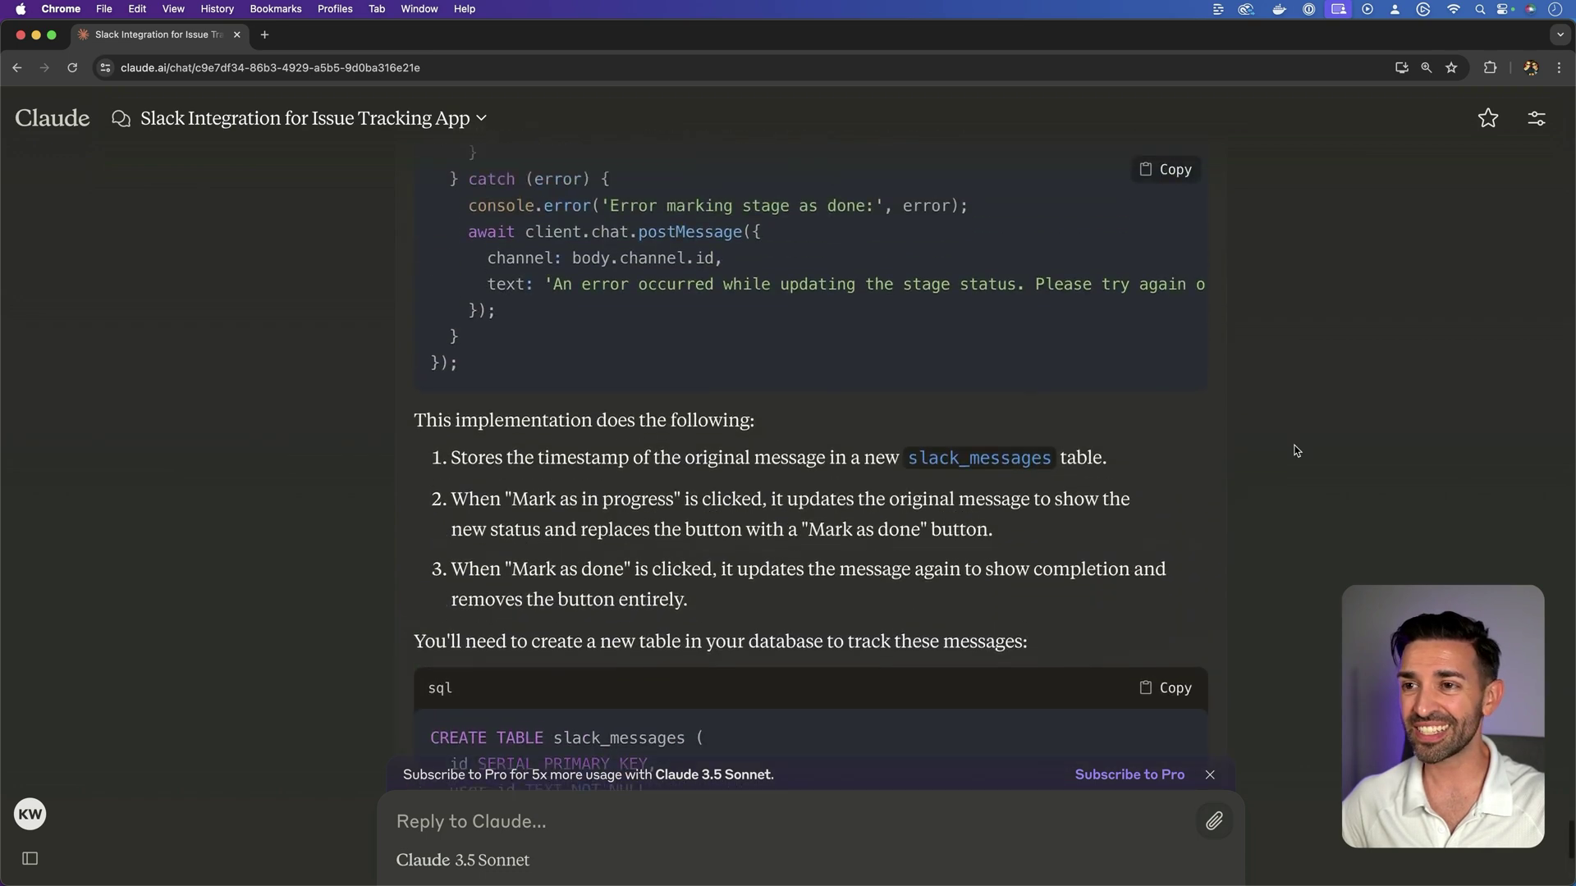
scroll(1299, 451, "up", 15)
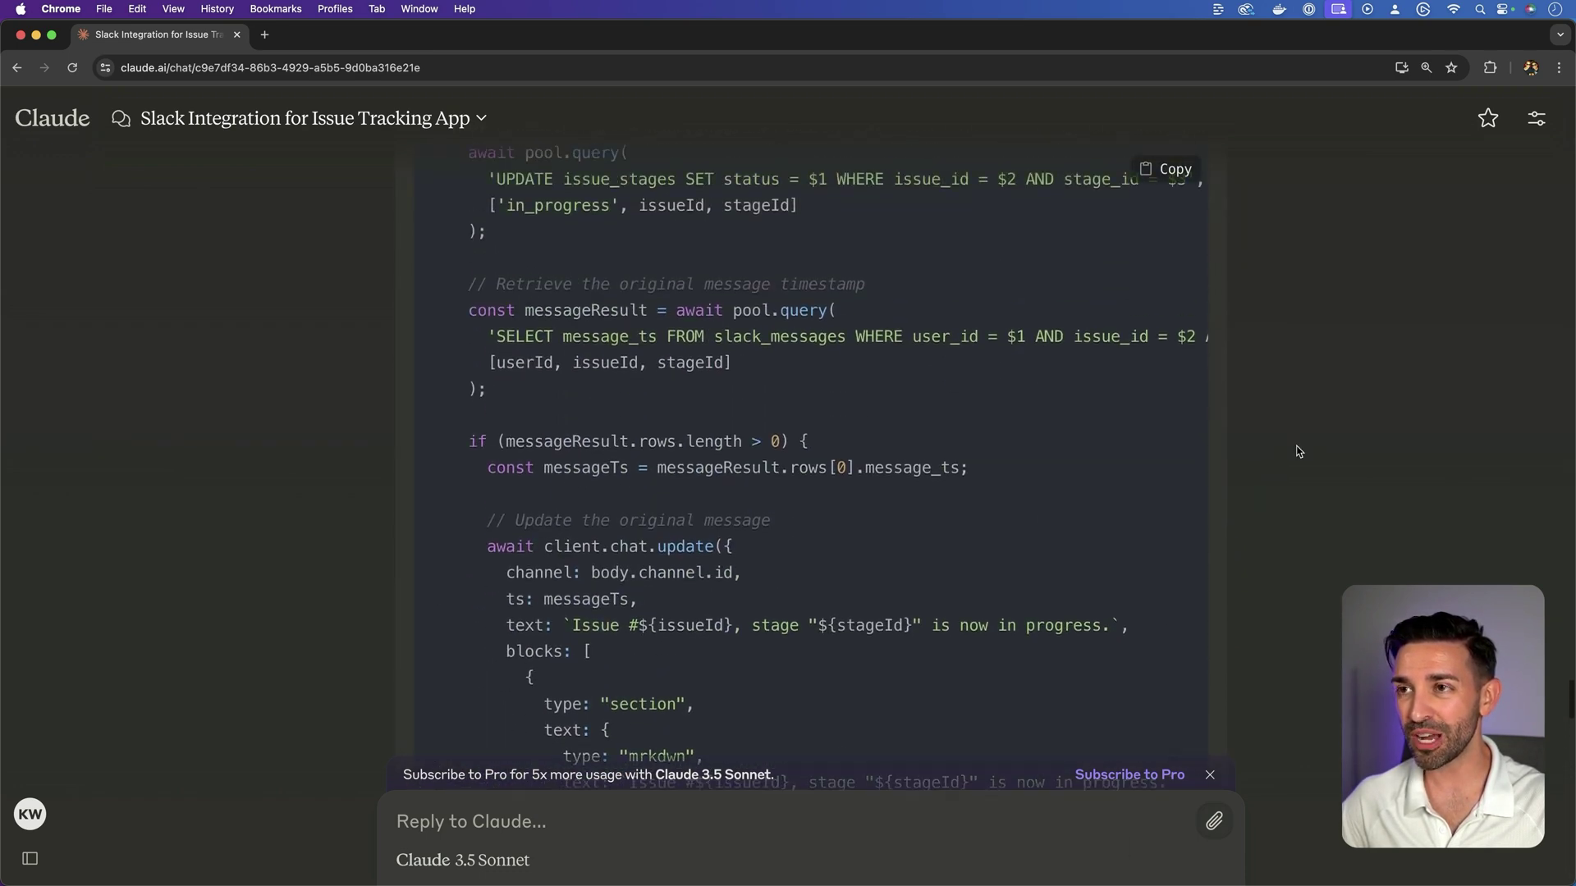
Scroll up through the reply's code, then back down to the slack_messages table SQL and closing offer
scroll(1294, 457, "down", 20)
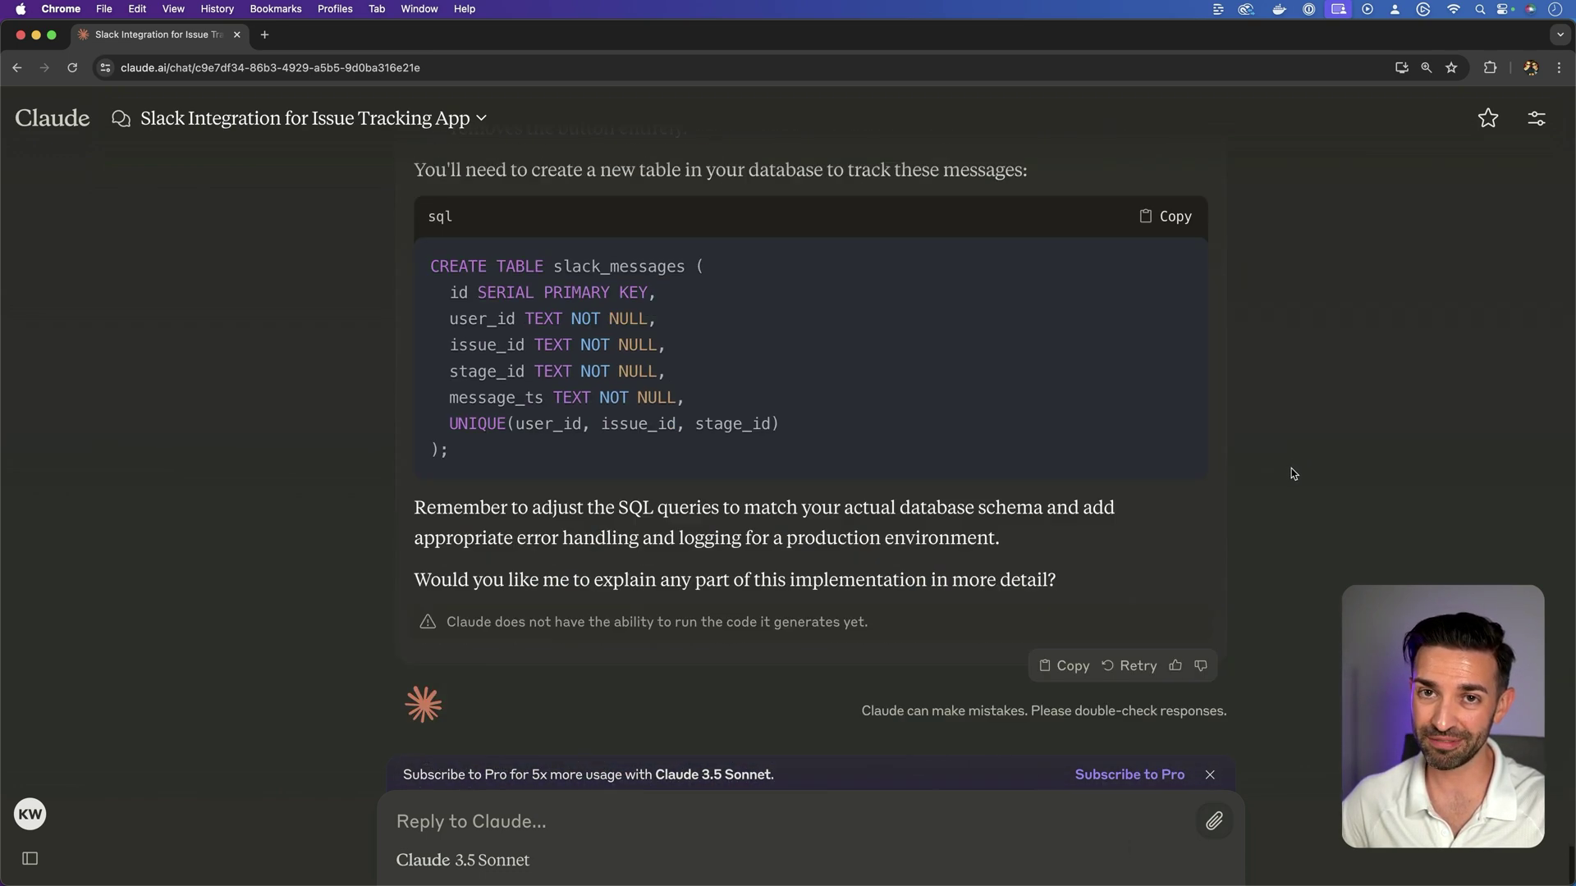